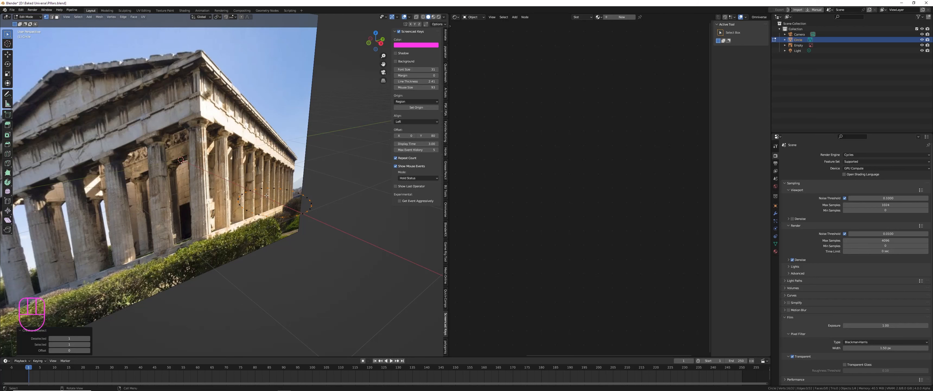
# Scale the selected vertices of the circle profile slightly inward to shape the column's flutes.
pyautogui.scroll(2, 342, 195)
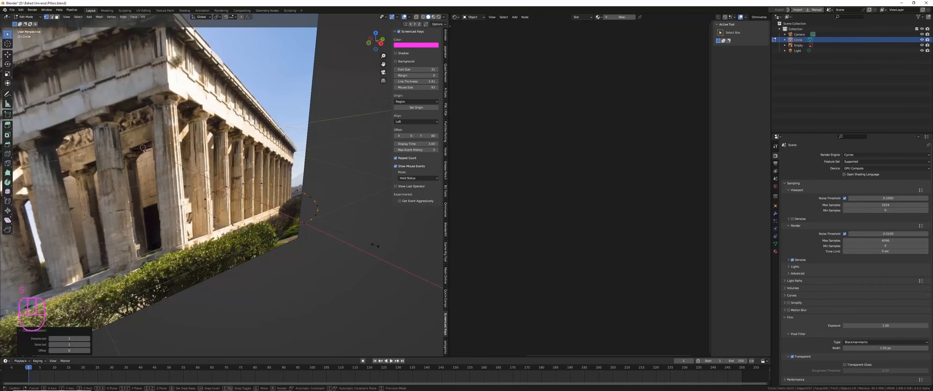
pyautogui.press('s')
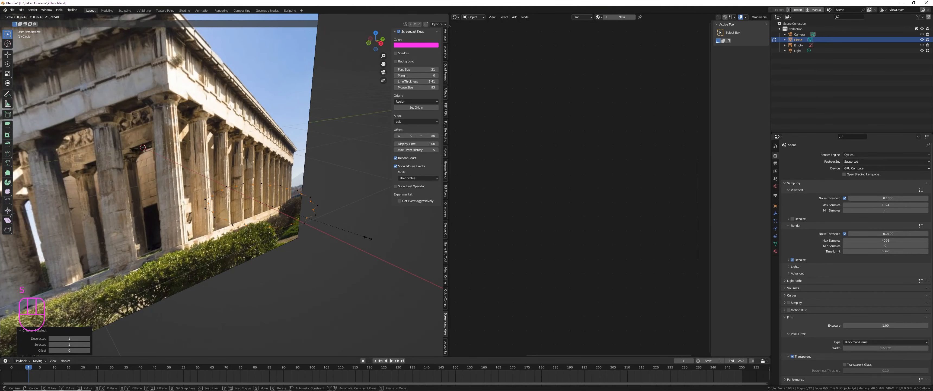
pyautogui.click(368, 237)
pyautogui.scroll(2, 186, 180)
pyautogui.scroll(-5, 203, 185)
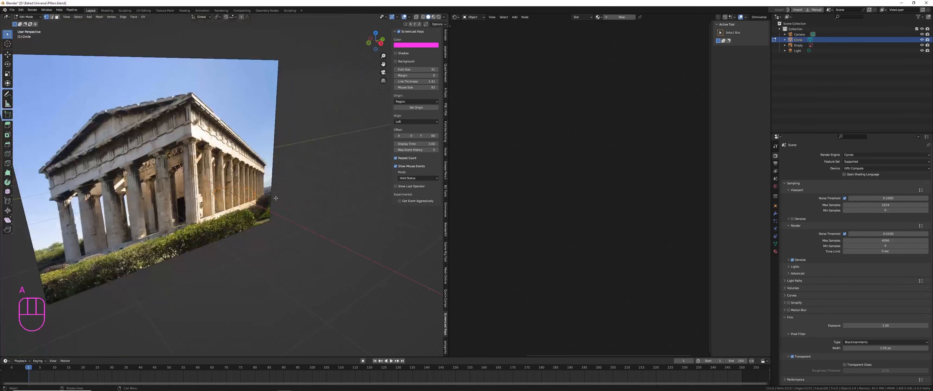
# Extrude the whole fluted profile upward into a tall column and scale its top ring to about 0.66.
pyautogui.press('a')
pyautogui.press('e')
pyautogui.click(365, 127)
pyautogui.press('s')
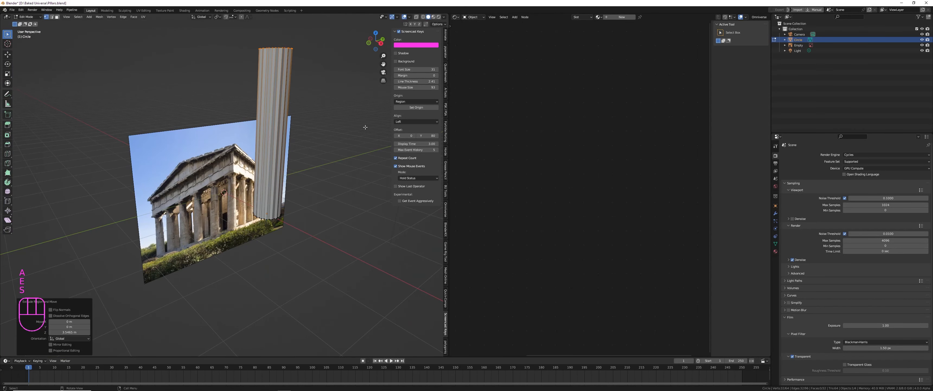
pyautogui.press('s')
pyautogui.click(329, 128)
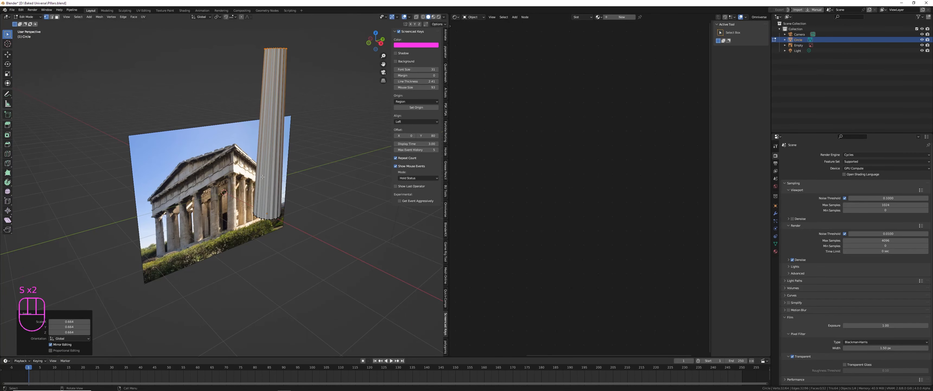
# Add four evenly spaced horizontal loop cuts along the column shaft without sliding them.
pyautogui.scroll(4, 234, 196)
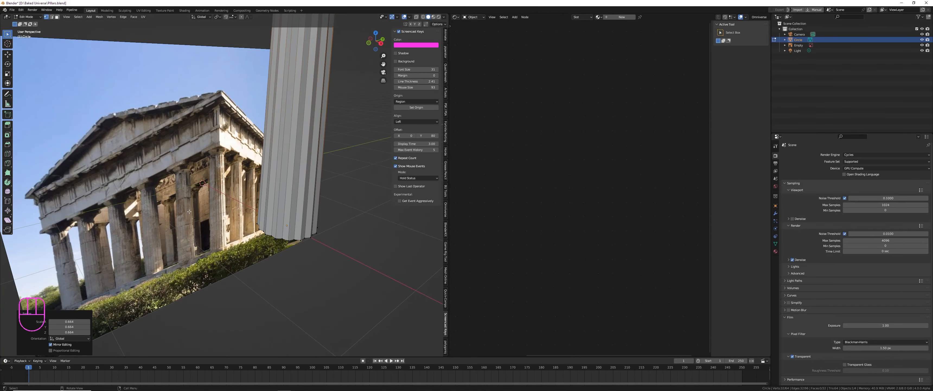
pyautogui.scroll(6, 196, 192)
pyautogui.scroll(2, 192, 182)
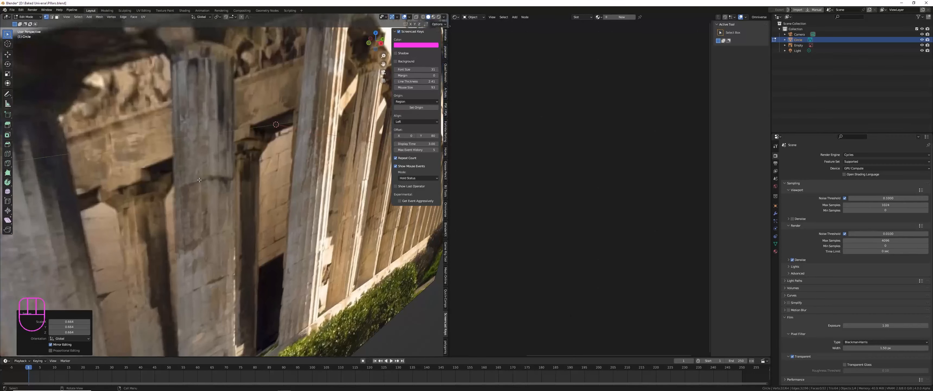
pyautogui.scroll(-10, 210, 179)
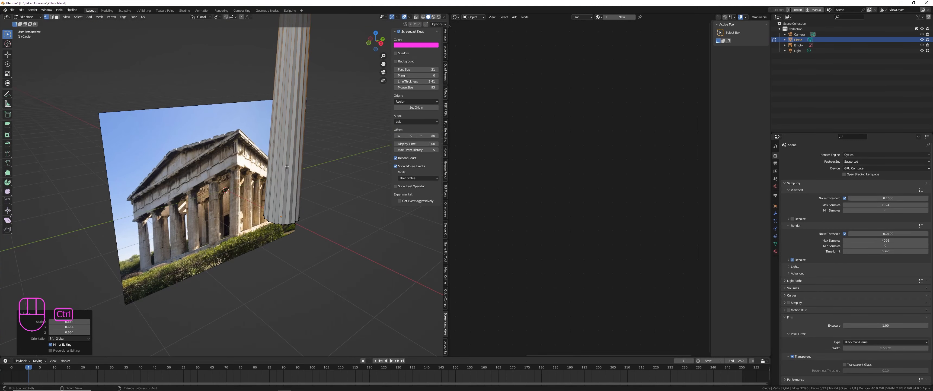
pyautogui.scroll(-5, 286, 167)
pyautogui.hotkey('ctrl', 'r')
pyautogui.scroll(1, 279, 167)
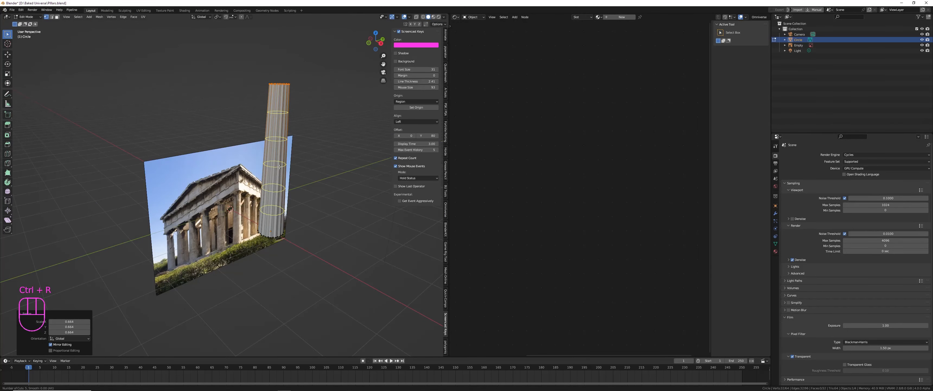
pyautogui.scroll(-1, 280, 167)
pyautogui.click(279, 167)
pyautogui.rightClick(280, 166)
# Add an extra loop cut close beside each of the four horizontal loops to form narrow bands around the shaft.
pyautogui.scroll(2, 276, 134)
pyautogui.hotkey('ctrl', 'r')
pyautogui.click(276, 132)
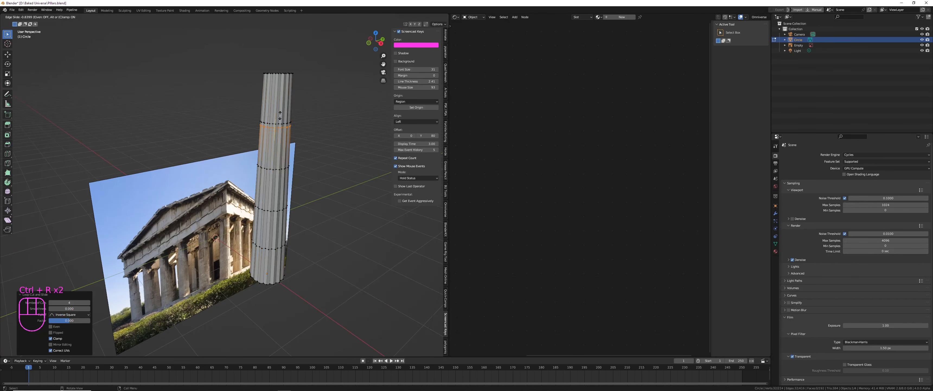
pyautogui.click(281, 113)
pyautogui.hotkey('ctrl', 'r')
pyautogui.click(280, 190)
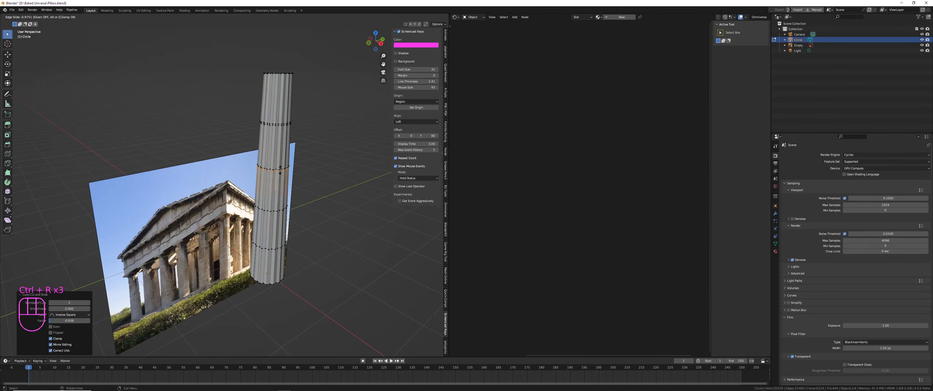
pyautogui.click(280, 172)
pyautogui.hotkey('ctrl', 'r')
pyautogui.click(274, 230)
pyautogui.click(274, 216)
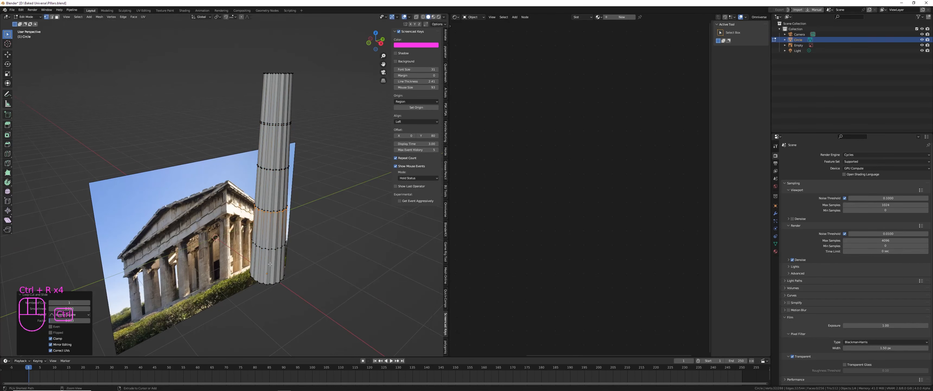
pyautogui.hotkey('ctrl', 'r')
pyautogui.click(272, 252)
pyautogui.click(273, 245)
# Select the four narrow face bands, extrude them and shrink them inward to form joint grooves around the column.
pyautogui.scroll(6, 286, 246)
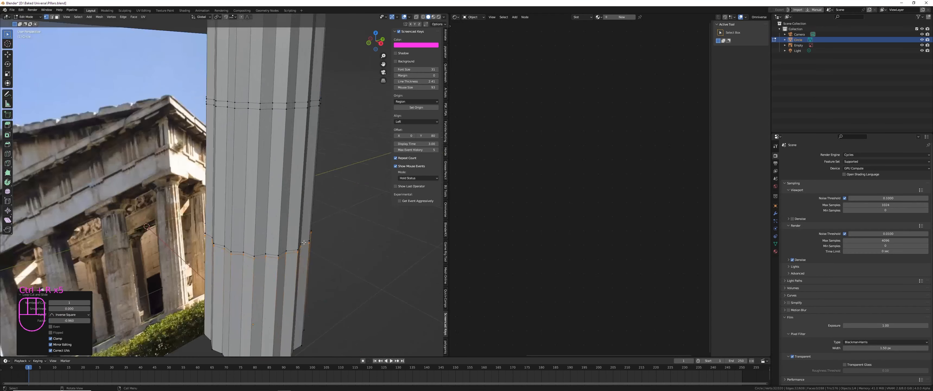
pyautogui.keyDown('alt'); pyautogui.click(302, 251); pyautogui.keyUp('alt')
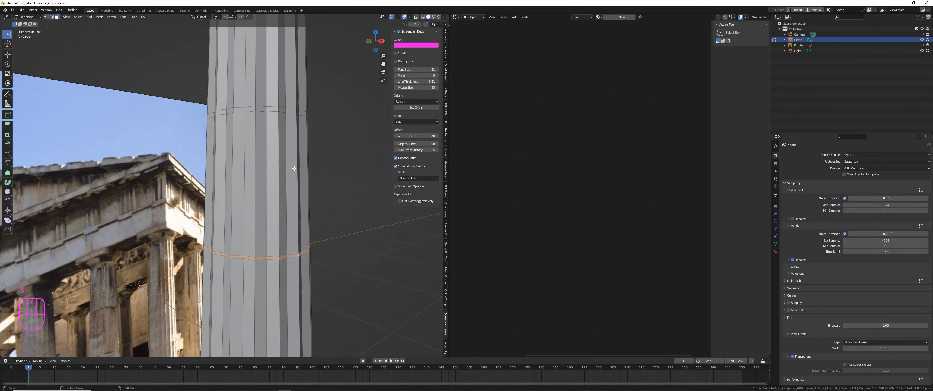
pyautogui.keyDown('alt'); pyautogui.keyDown('shift'); pyautogui.click(281, 109); pyautogui.keyUp('shift'); pyautogui.keyUp('alt')
pyautogui.keyDown('shift'); pyautogui.moveTo(276, 90); pyautogui.dragTo(263, 173, button='middle'); pyautogui.keyUp('shift')
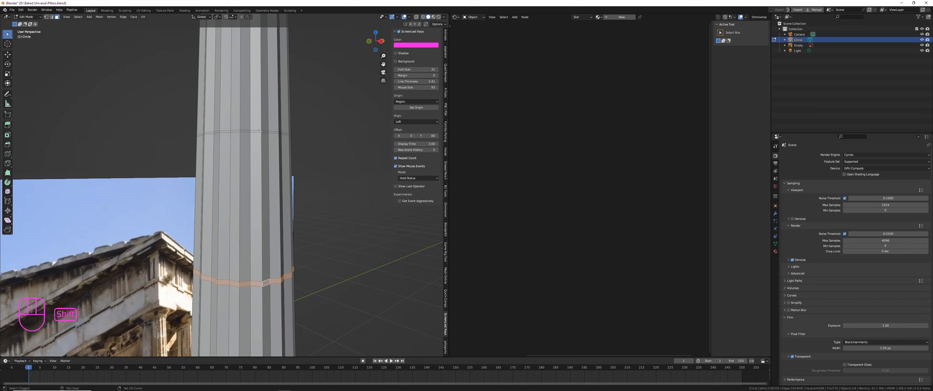
pyautogui.keyDown('shift'); pyautogui.moveTo(260, 131); pyautogui.dragTo(269, 222, button='middle'); pyautogui.keyUp('shift')
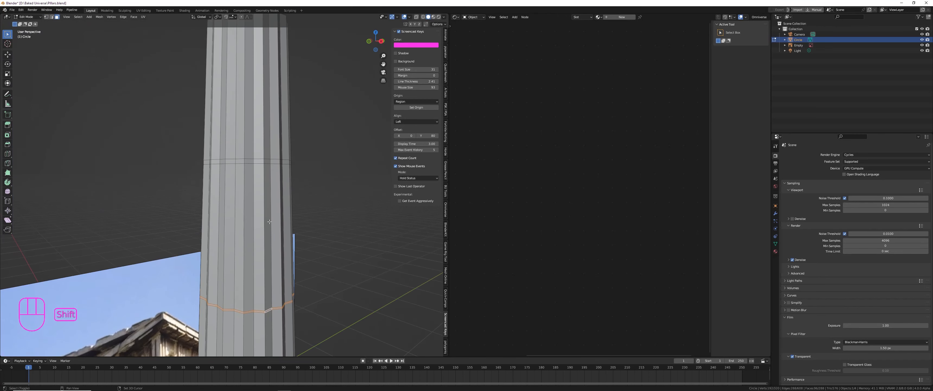
pyautogui.keyDown('alt'); pyautogui.keyDown('shift'); pyautogui.click(267, 163); pyautogui.keyUp('shift'); pyautogui.keyUp('alt')
pyautogui.scroll(-6, 267, 166)
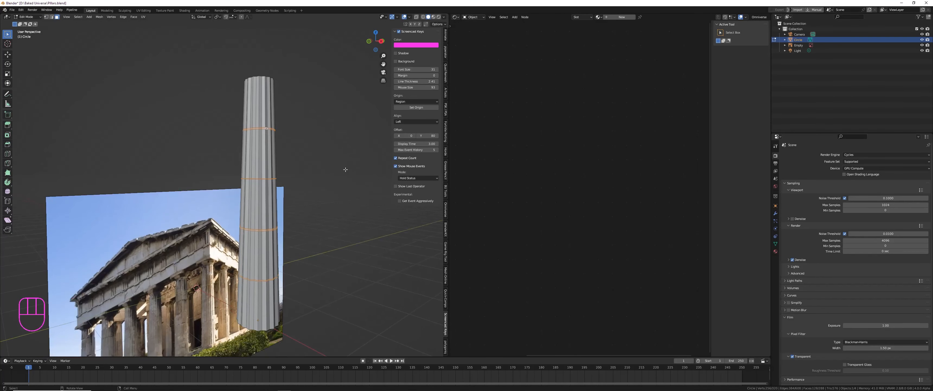
pyautogui.press('e')
pyautogui.hotkey('alt', 's')
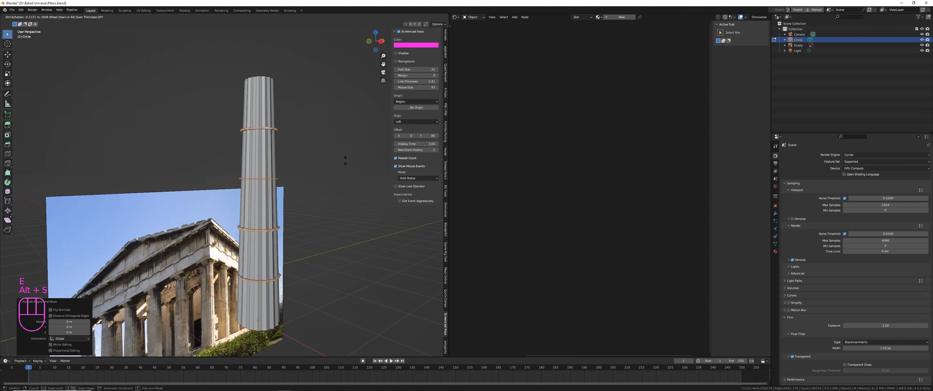
pyautogui.click(350, 149)
pyautogui.press('Tab')
pyautogui.scroll(-4, 283, 207)
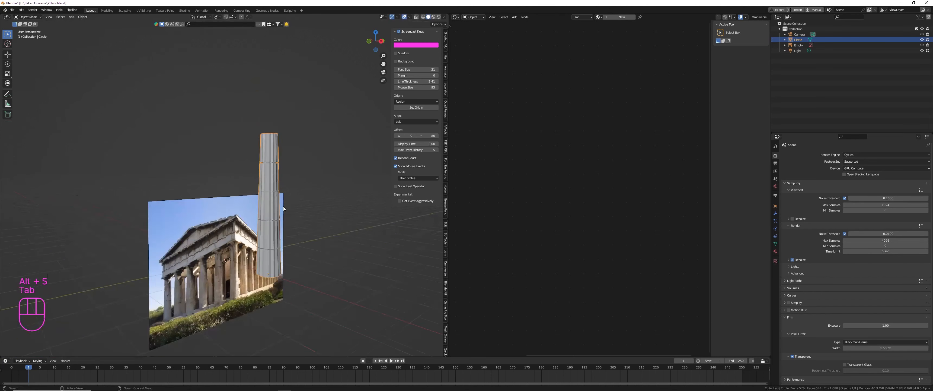
pyautogui.scroll(2, 280, 192)
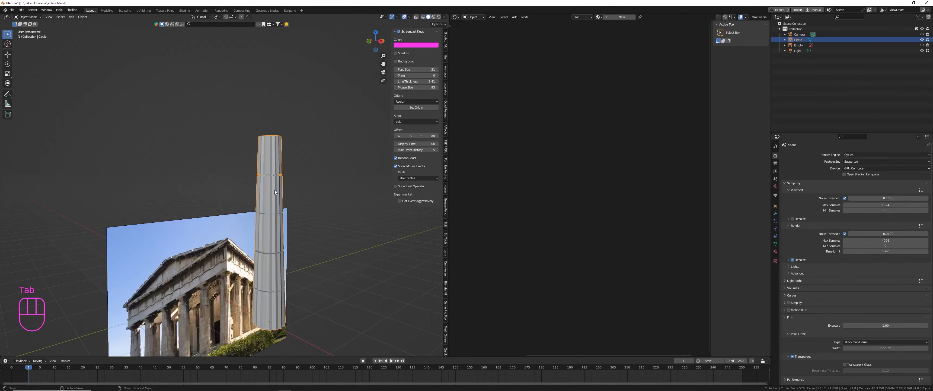
# Undo the groove extrusion and shrinking, including the face band selections.
pyautogui.hotkey('ctrl', 'z')
pyautogui.hotkey('ctrl', 'z')
pyautogui.hotkey('ctrl', 'z')
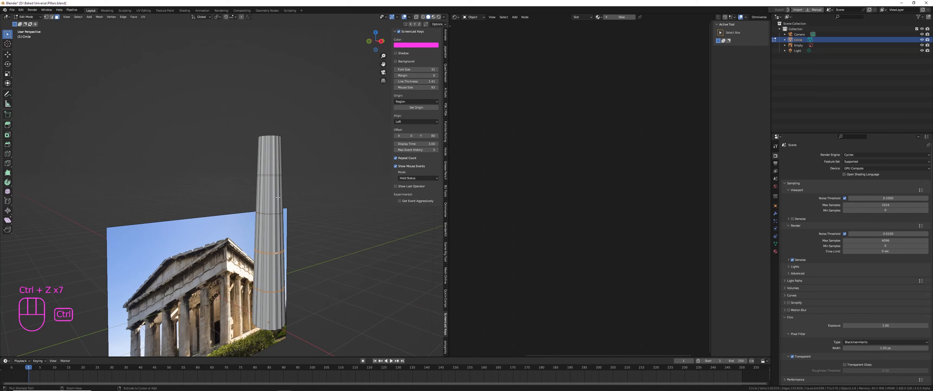
pyautogui.hotkey('ctrl', 'z')
pyautogui.scroll(-3, 276, 204)
pyautogui.keyDown('shift'); pyautogui.moveTo(273, 232); pyautogui.dragTo(283, 202, button='middle'); pyautogui.keyUp('shift')
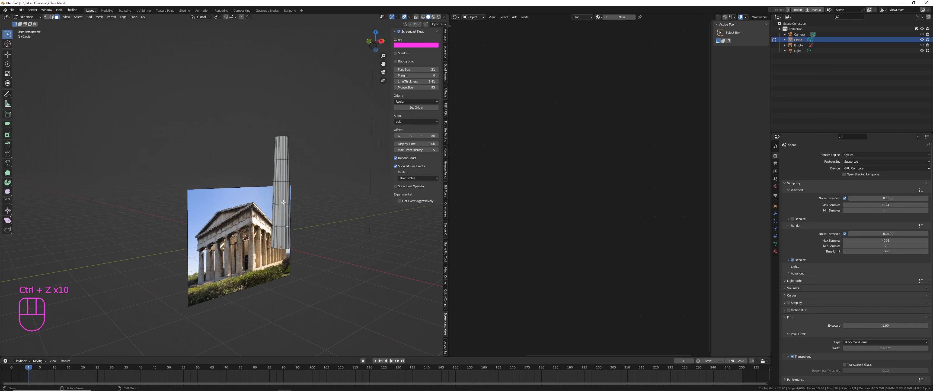
# Compare the column with the temple reference, leave mesh editing and delete the fluted column object.
pyautogui.press('a')
pyautogui.press('1')
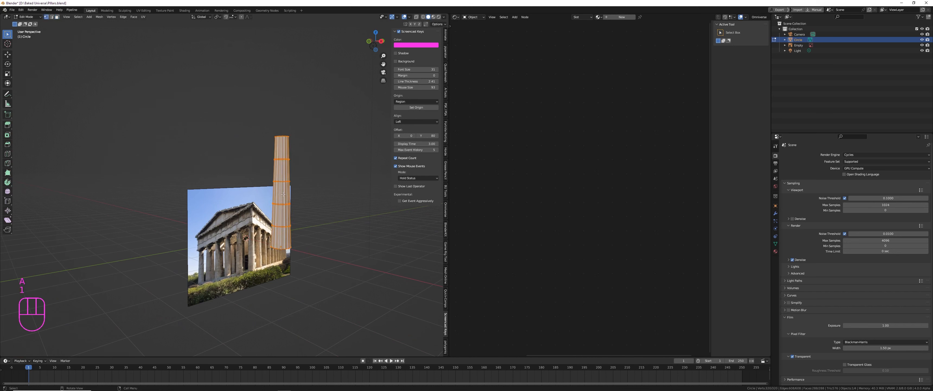
pyautogui.scroll(1, 284, 199)
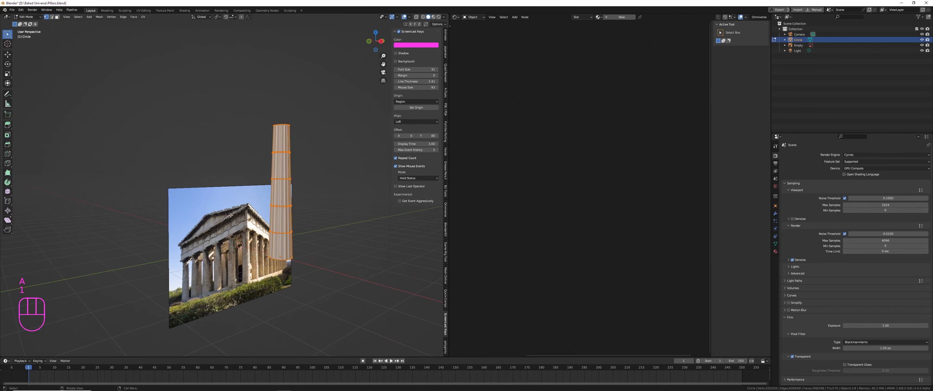
pyautogui.scroll(2, 231, 215)
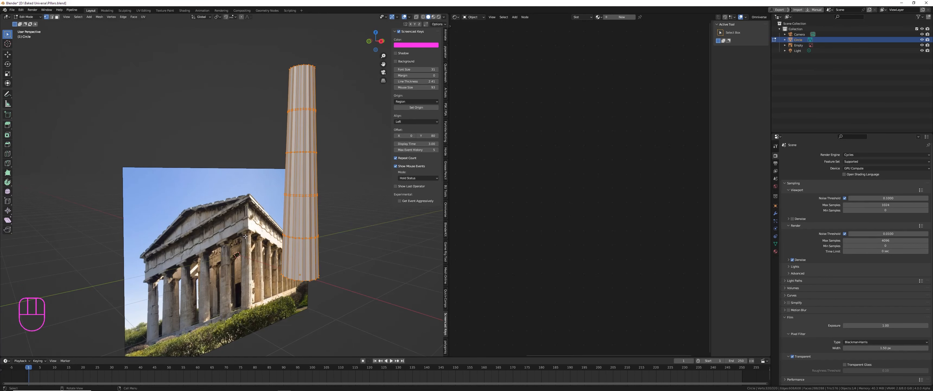
pyautogui.scroll(3, 245, 236)
pyautogui.scroll(-6, 275, 221)
pyautogui.scroll(2, 300, 209)
pyautogui.press('Tab')
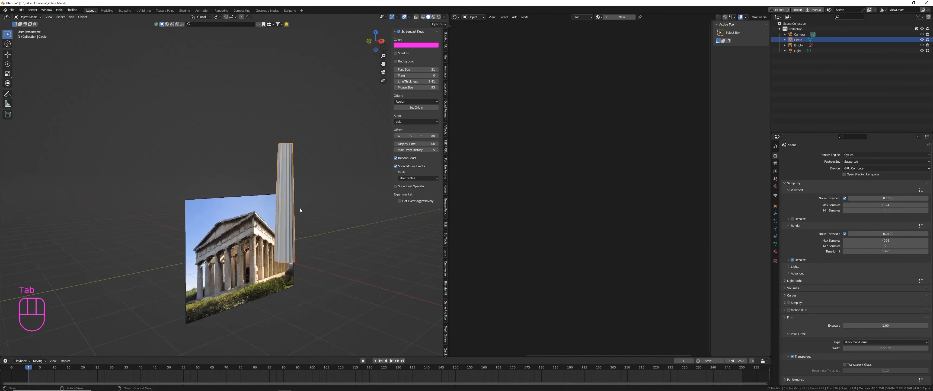
pyautogui.press('Delete')
# Add a new mesh circle and set its vertex count to 10.
pyautogui.scroll(3, 279, 242)
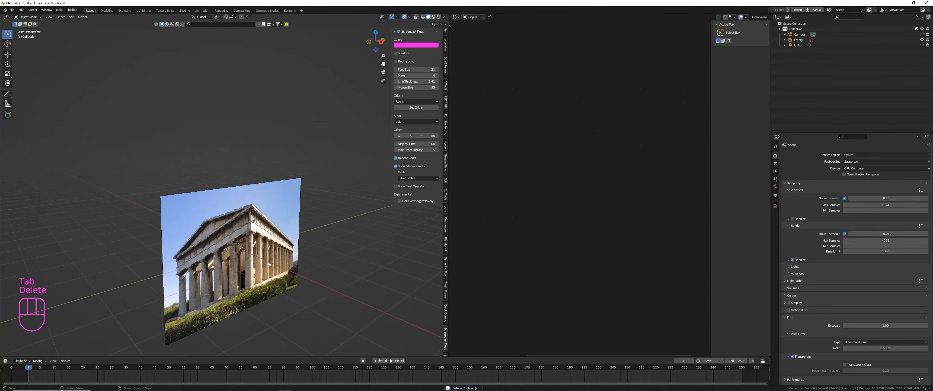
pyautogui.hotkey('shift', 'a')
pyautogui.moveTo(271, 262)
pyautogui.click(308, 141)
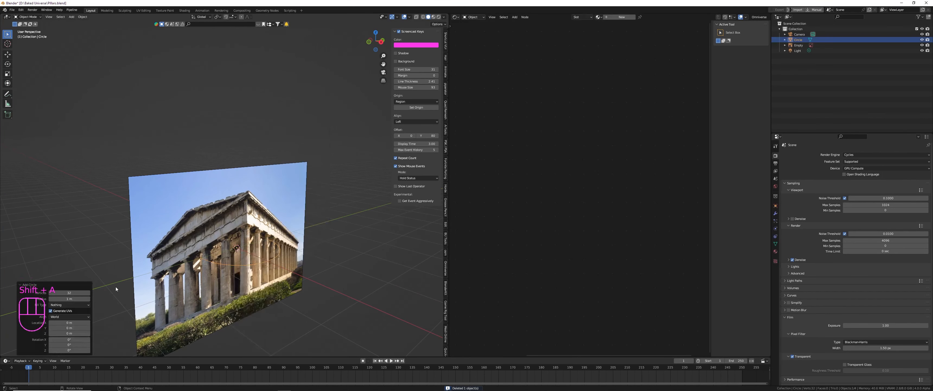
pyautogui.click(70, 292)
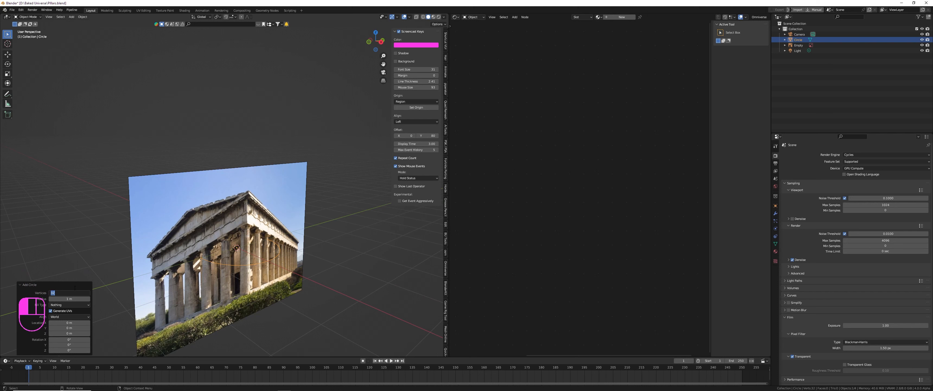
pyautogui.write('8')
pyautogui.press('Return')
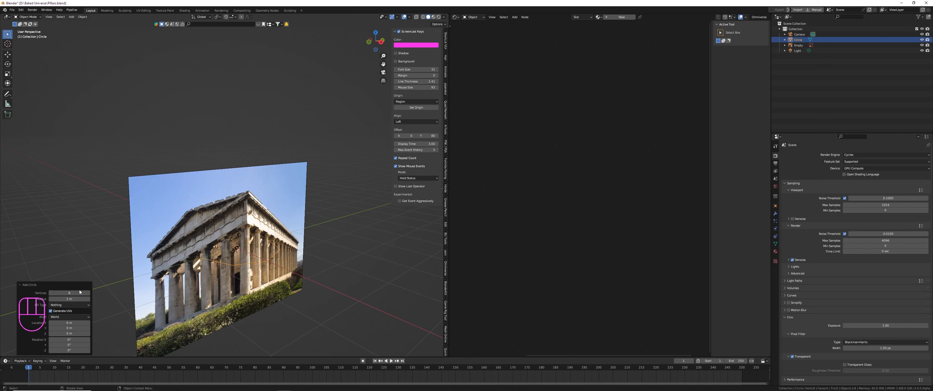
pyautogui.click(78, 291)
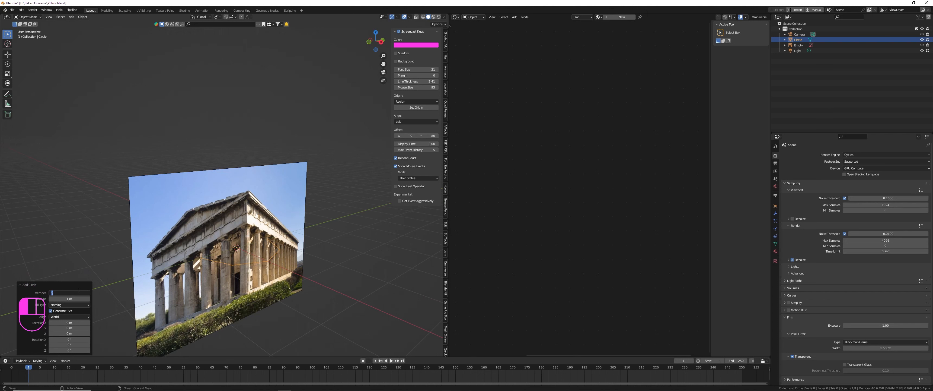
pyautogui.write('10')
pyautogui.press('Return')
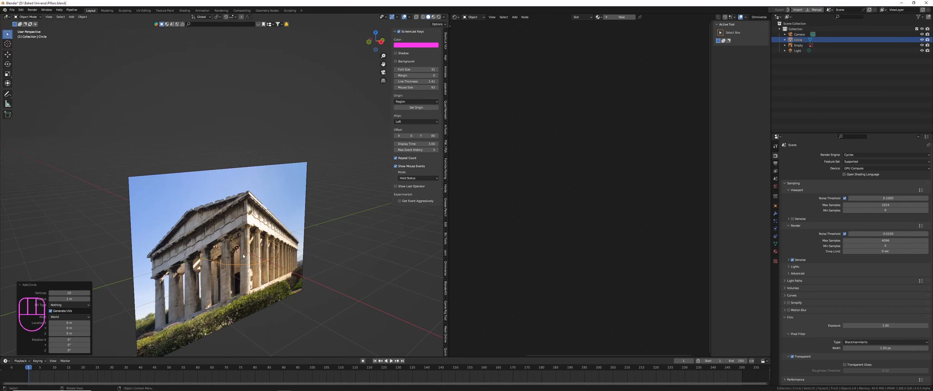
# Move the circle about 1.8 m along X beside the reference image and scale it to about half size.
pyautogui.press('g')
pyautogui.press('x')
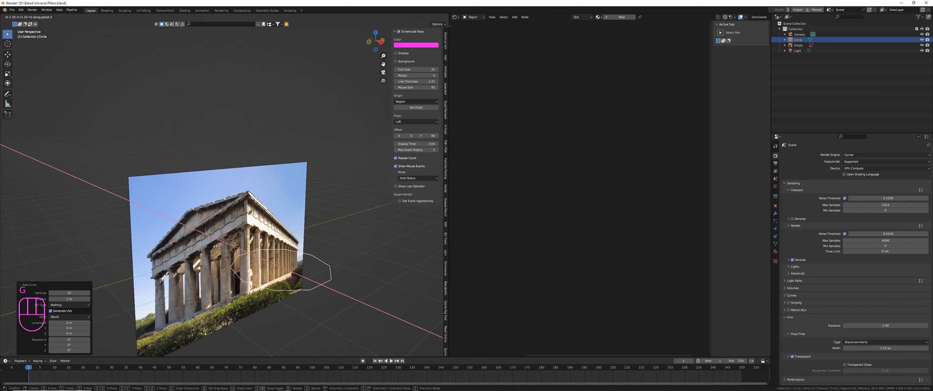
pyautogui.click(311, 264)
pyautogui.press('s')
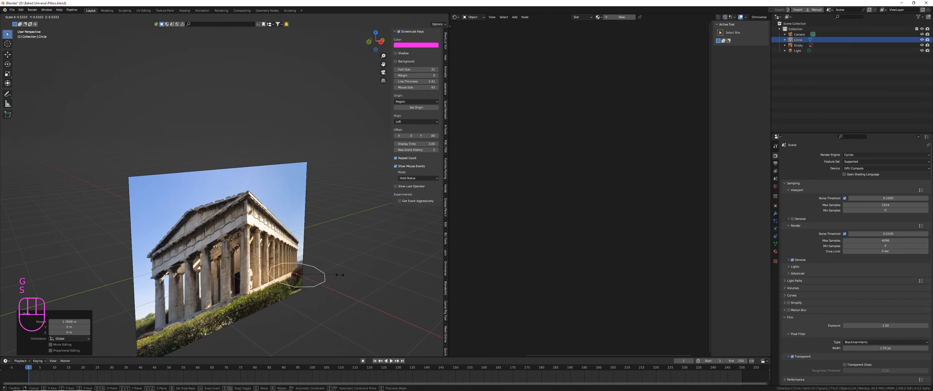
pyautogui.click(337, 277)
# Enter mesh editing and extrude the whole circle straight up about 5.5 m to form the column shaft.
pyautogui.scroll(-3, 336, 275)
pyautogui.press('Tab')
pyautogui.press('a')
pyautogui.press('e')
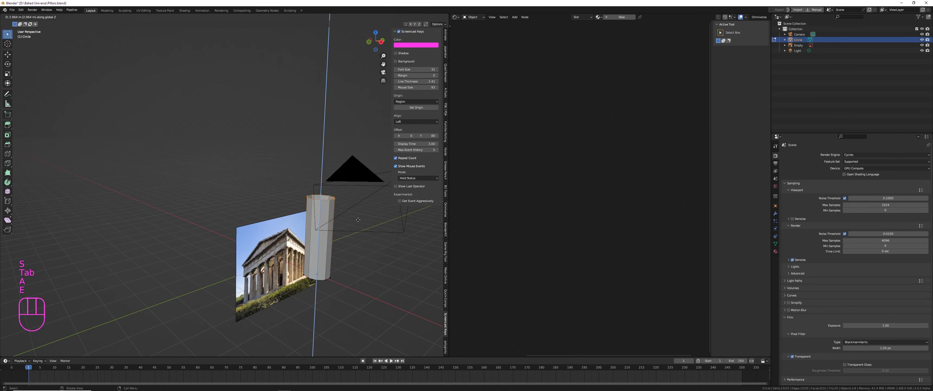
pyautogui.click(356, 153)
# Taper the column by scaling its top ring slightly smaller and lowering it about 0.21 m along Z.
pyautogui.press('s')
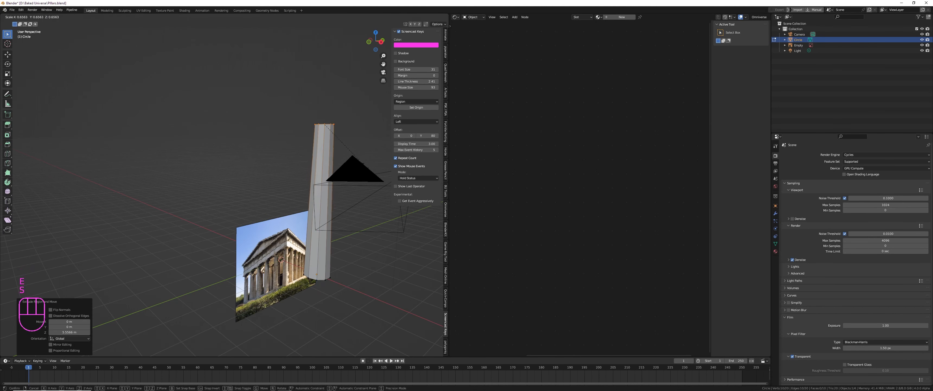
pyautogui.click(366, 167)
pyautogui.press('g')
pyautogui.press('z')
pyautogui.click(367, 173)
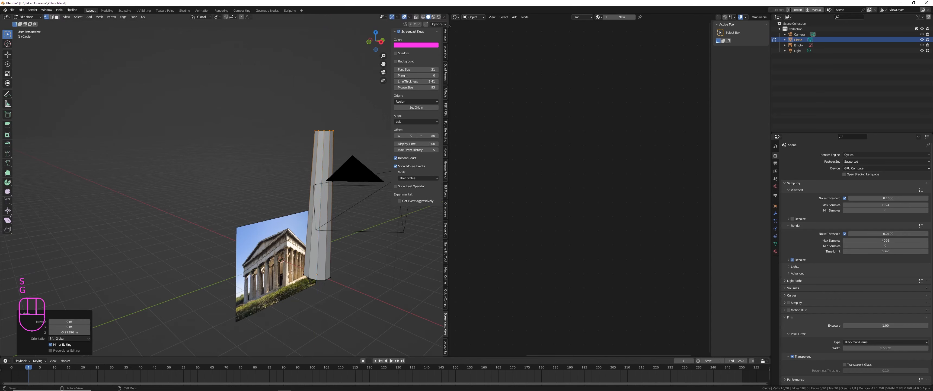
# Examine the pillar shafts and capitals in the temple photo and compare them with the tapered column.
pyautogui.scroll(5, 296, 240)
pyautogui.scroll(-3, 296, 240)
pyautogui.keyDown('shift'); pyautogui.moveTo(296, 240); pyautogui.dragTo(258, 237, button='middle'); pyautogui.keyUp('shift')
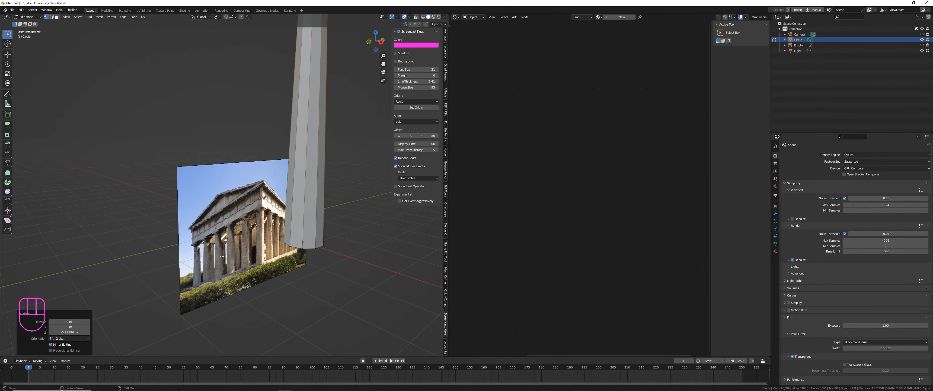
pyautogui.scroll(8, 222, 256)
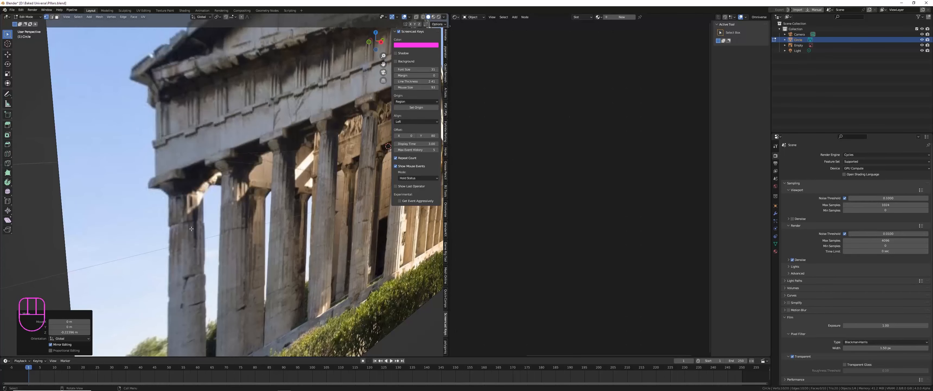
pyautogui.scroll(3, 176, 223)
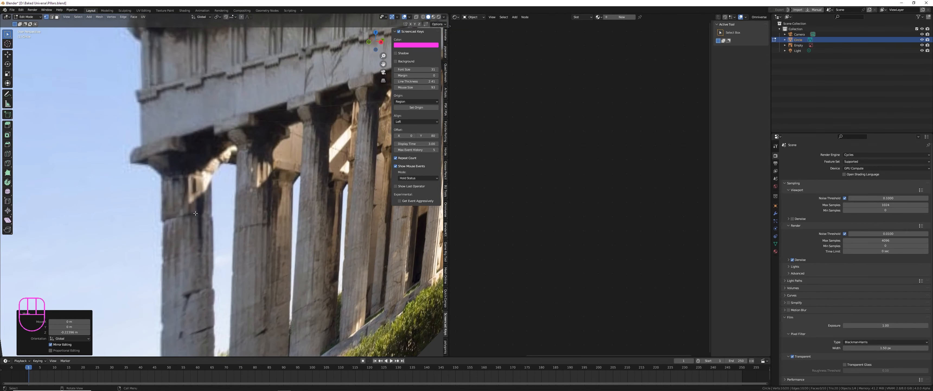
pyautogui.scroll(-10, 195, 213)
pyautogui.keyDown('shift'); pyautogui.moveTo(300, 198); pyautogui.dragTo(283, 213, button='middle'); pyautogui.keyUp('shift')
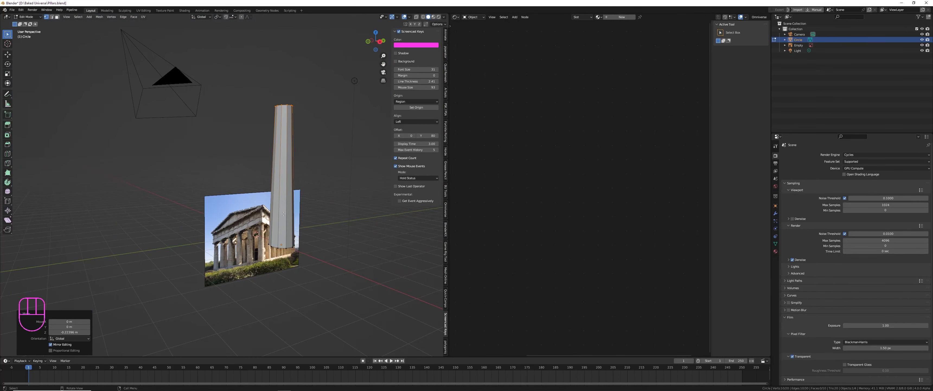
pyautogui.scroll(1, 284, 214)
pyautogui.keyDown('shift'); pyautogui.moveTo(297, 107); pyautogui.dragTo(278, 97, button='middle'); pyautogui.keyUp('shift')
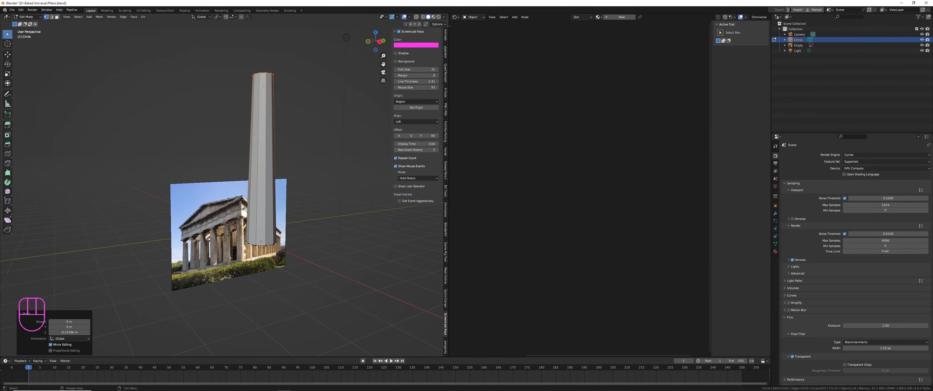
pyautogui.keyDown('shift'); pyautogui.moveTo(275, 150); pyautogui.dragTo(254, 143, button='middle'); pyautogui.keyUp('shift')
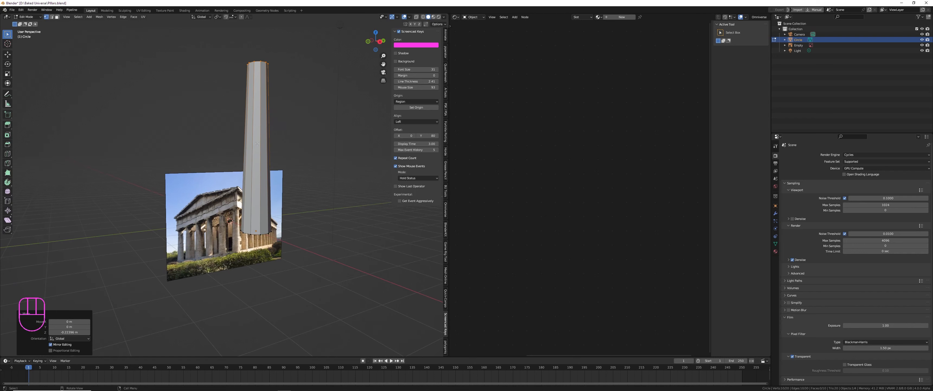
# Leave mesh editing, apply auto smooth shading to the column, and open its mesh data properties.
pyautogui.press('Tab')
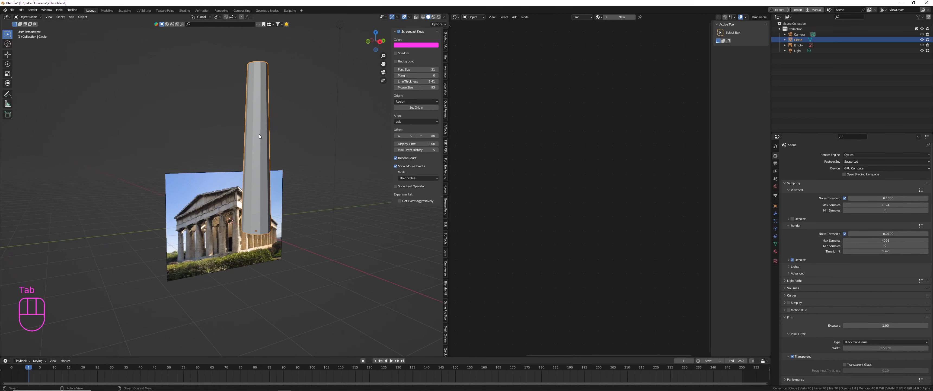
pyautogui.rightClick(259, 133)
pyautogui.click(254, 105)
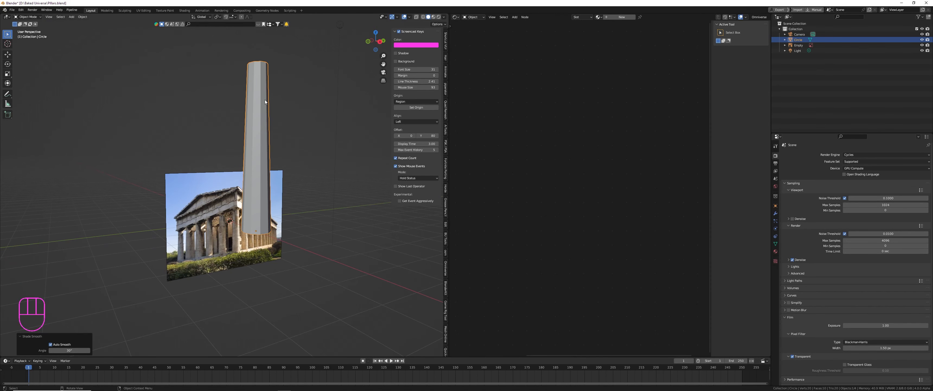
pyautogui.scroll(1, 257, 120)
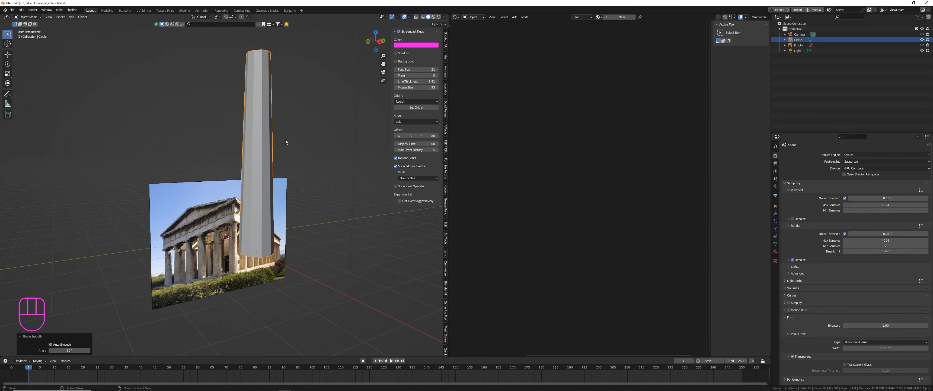
pyautogui.click(775, 243)
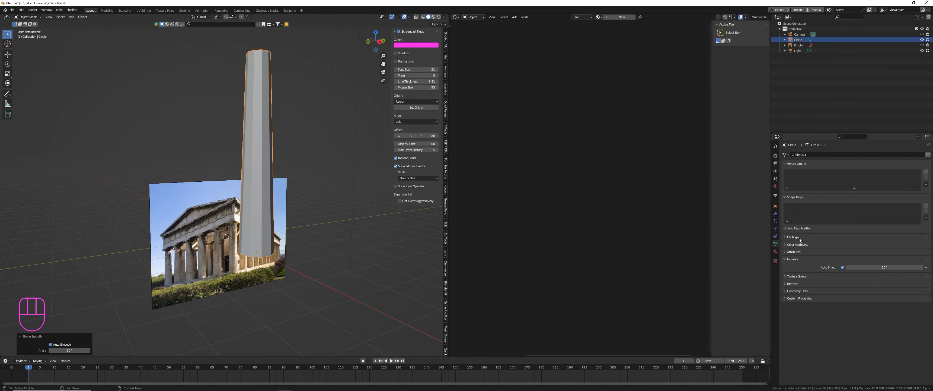
# Set the column's Auto Smooth angle to 60° and deselect the column.
pyautogui.click(871, 268)
pyautogui.write('60')
pyautogui.press('Return')
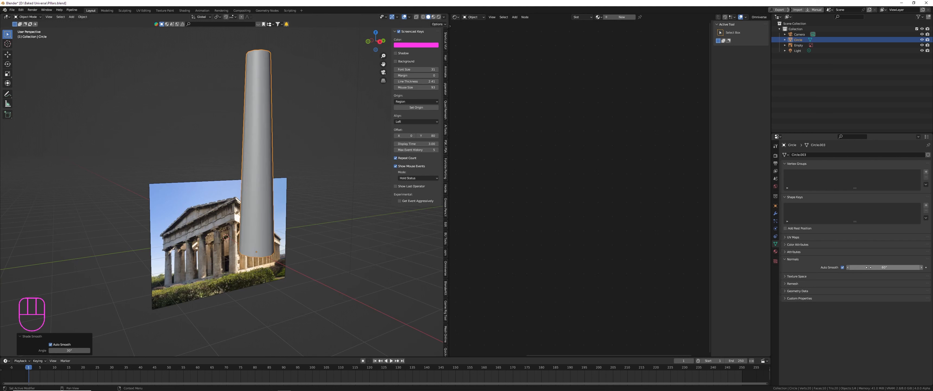
pyautogui.click(327, 184)
pyautogui.scroll(2, 263, 170)
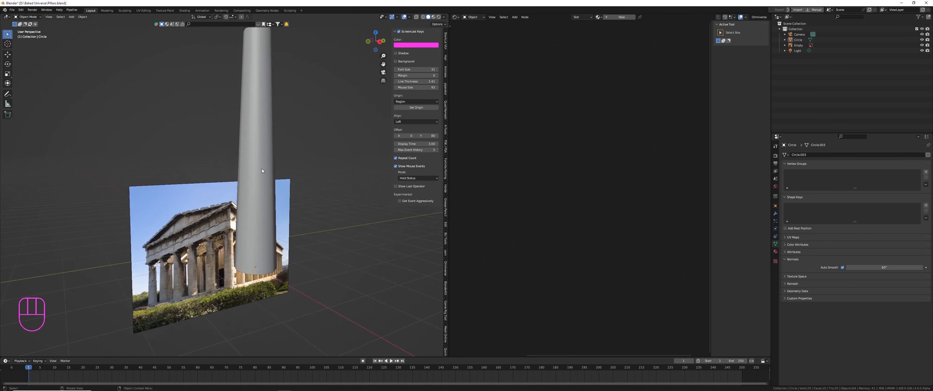
# Reselect the column and raise its Auto Smooth angle to more than 100°.
pyautogui.click(263, 118)
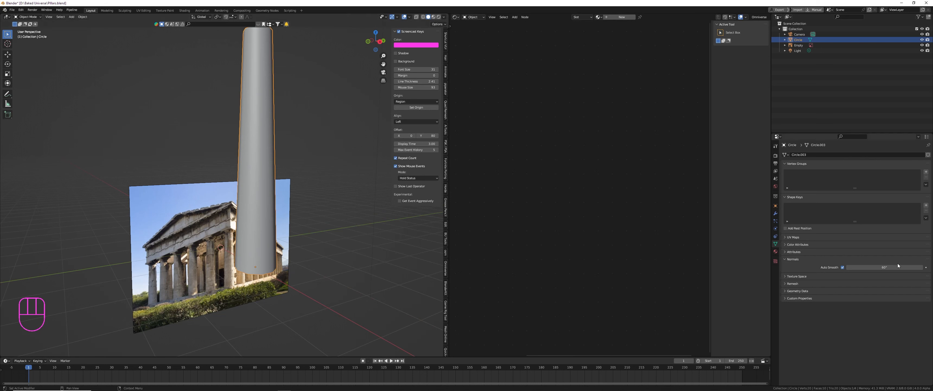
pyautogui.moveTo(883, 267); pyautogui.dragTo(892, 267)
pyautogui.scroll(-2, 254, 170)
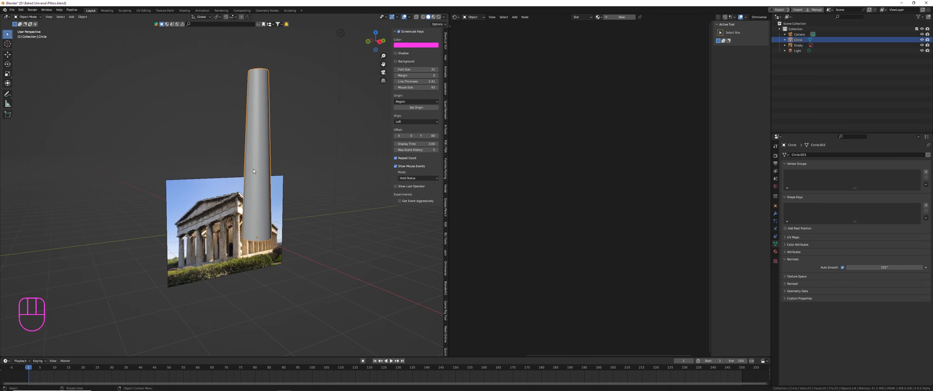
# Switch the viewport to rendered shading and assign a new material to the column.
pyautogui.scroll(2, 252, 168)
pyautogui.scroll(-1, 251, 168)
pyautogui.keyDown('shift'); pyautogui.moveTo(263, 120); pyautogui.dragTo(265, 140, button='middle'); pyautogui.keyUp('shift')
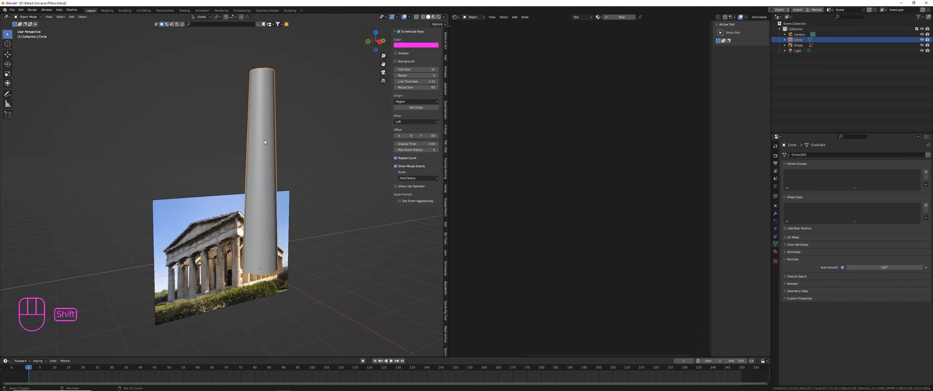
pyautogui.scroll(1, 265, 142)
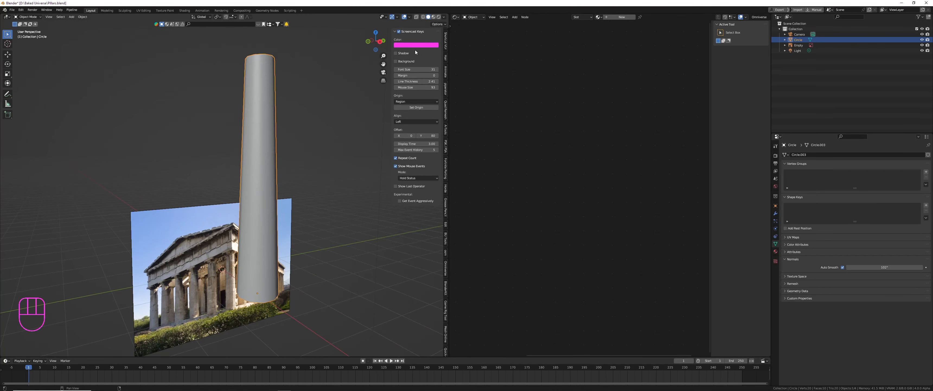
pyautogui.click(439, 17)
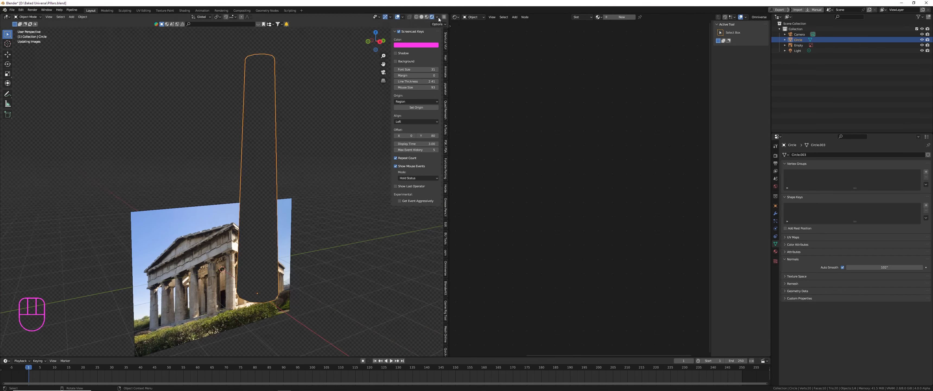
pyautogui.click(622, 17)
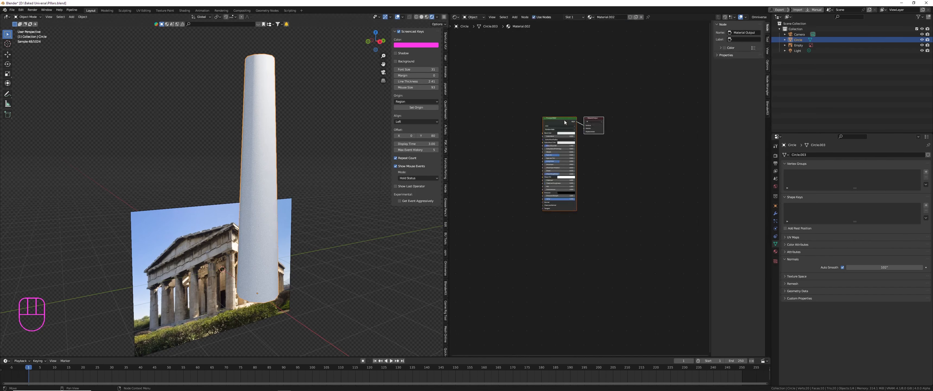
# Change the shader editor area to a UV Editor and enter mesh editing on the column.
pyautogui.keyDown('shift'); pyautogui.moveTo(271, 267); pyautogui.dragTo(281, 254, button='middle'); pyautogui.keyUp('shift')
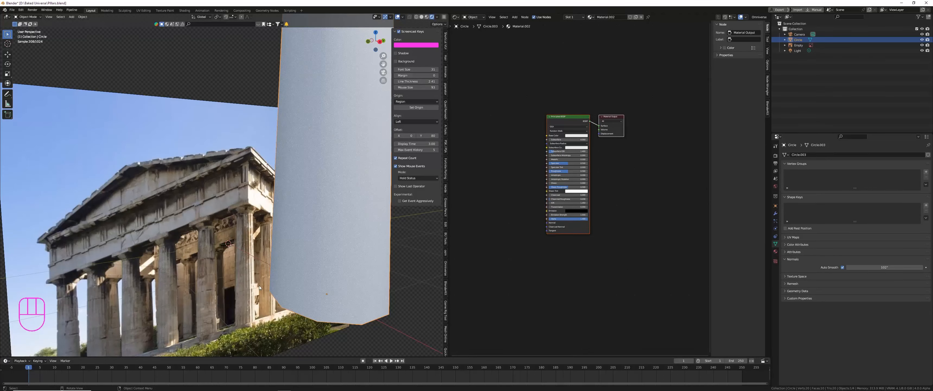
pyautogui.scroll(-4, 329, 116)
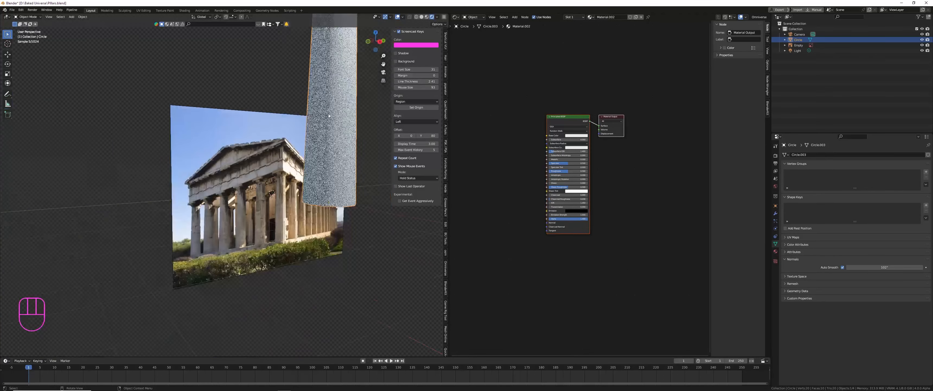
pyautogui.scroll(-5, 329, 116)
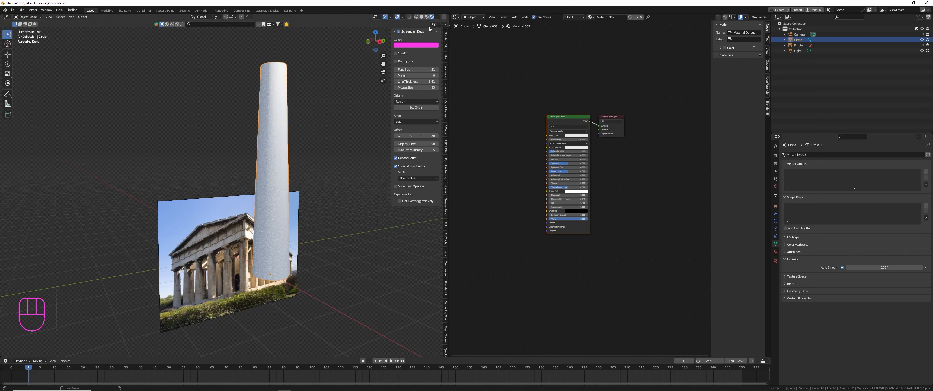
pyautogui.moveTo(455, 16); pyautogui.dragTo(465, 38)
pyautogui.press('Tab')
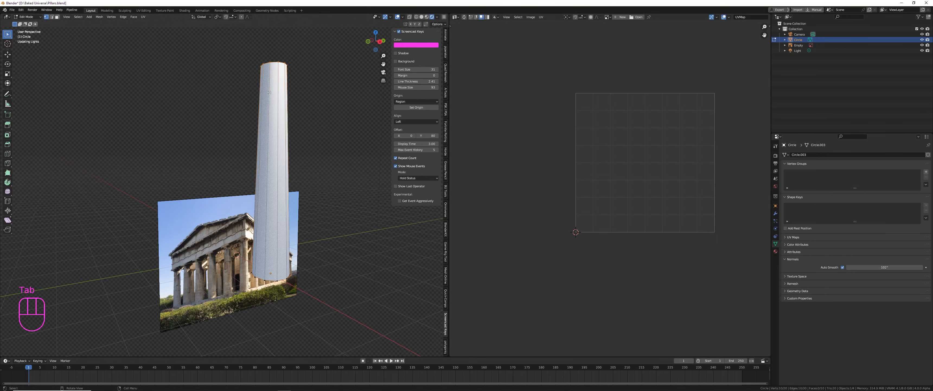
# Select one vertical edge running the full height of the column and mark it as a UV seam.
pyautogui.moveTo(269, 92)
pyautogui.mouseDown(button='middle')
pyautogui.moveTo(359, 113)
pyautogui.moveTo(270, 83)
pyautogui.mouseUp(button='middle')
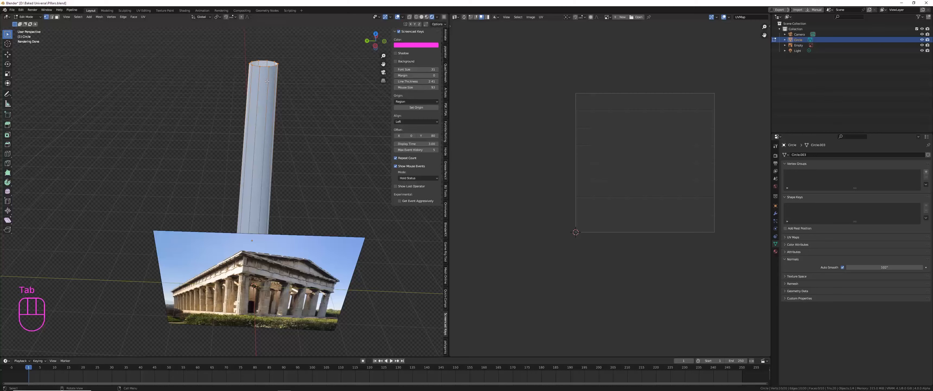
pyautogui.scroll(2, 266, 82)
pyautogui.press('2')
pyautogui.click(285, 57)
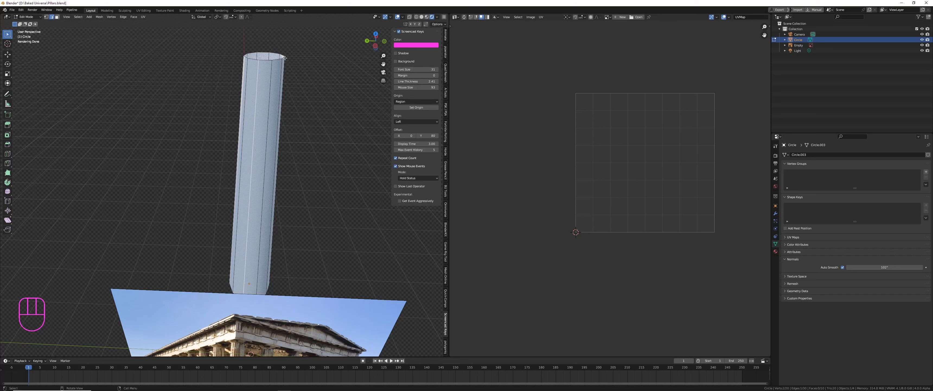
pyautogui.scroll(1, 261, 81)
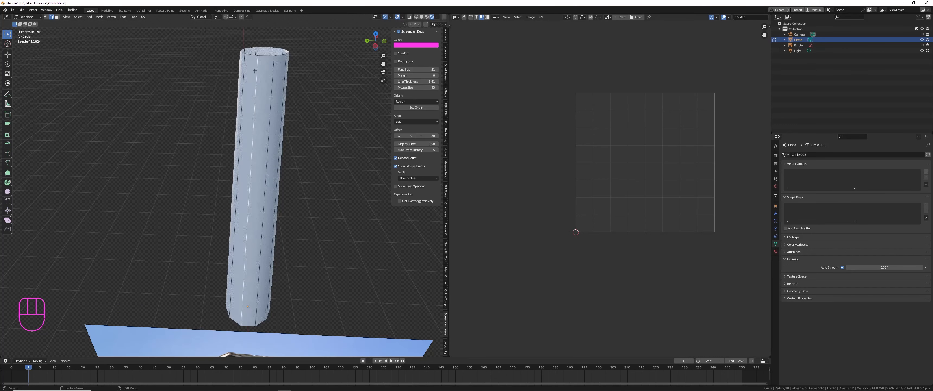
pyautogui.rightClick(258, 83)
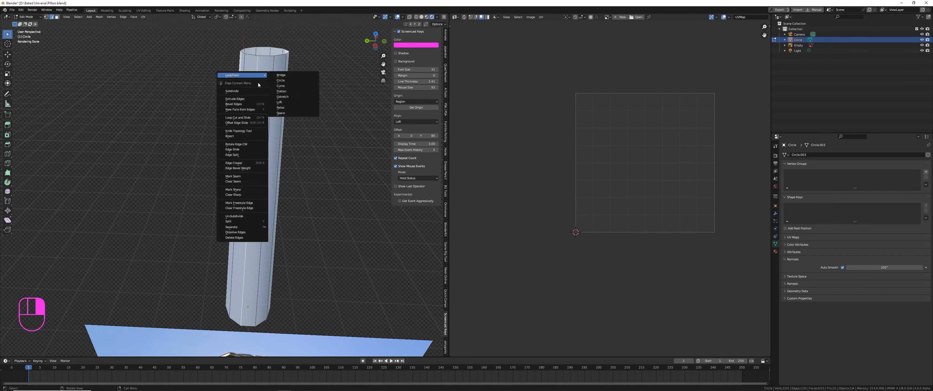
pyautogui.click(246, 178)
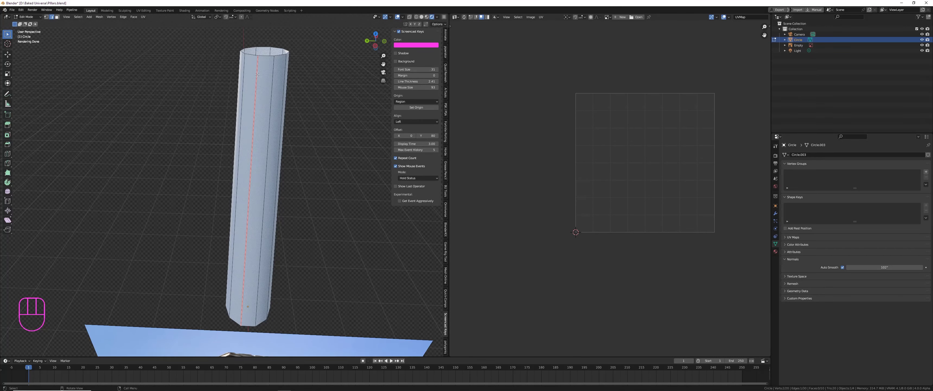
# Select the entire column mesh, unwrap it along the marked seam, and inspect the resulting UV layout.
pyautogui.press('a')
pyautogui.press('u')
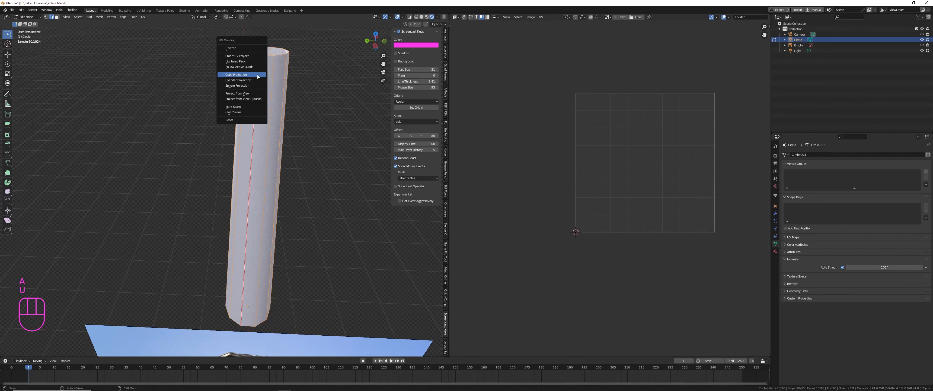
pyautogui.click(249, 49)
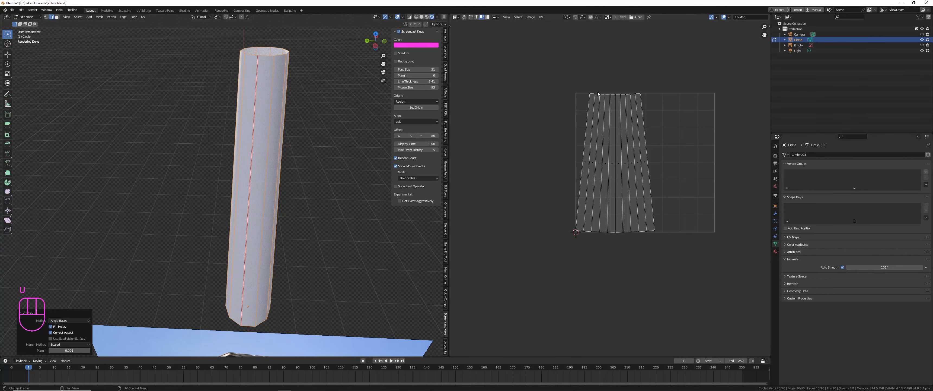
pyautogui.scroll(2, 598, 94)
pyautogui.scroll(-2, 594, 92)
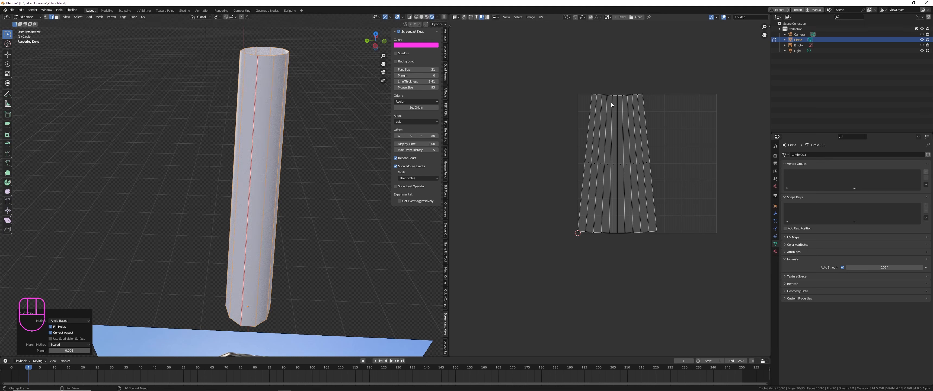
pyautogui.scroll(1, 625, 125)
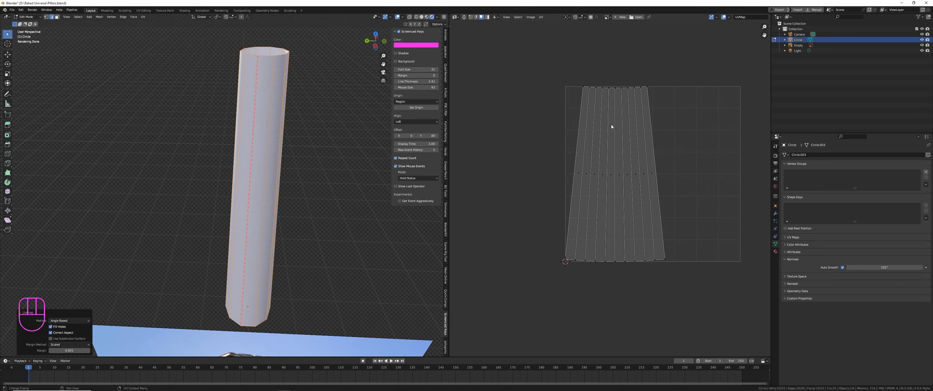
pyautogui.scroll(1, 609, 180)
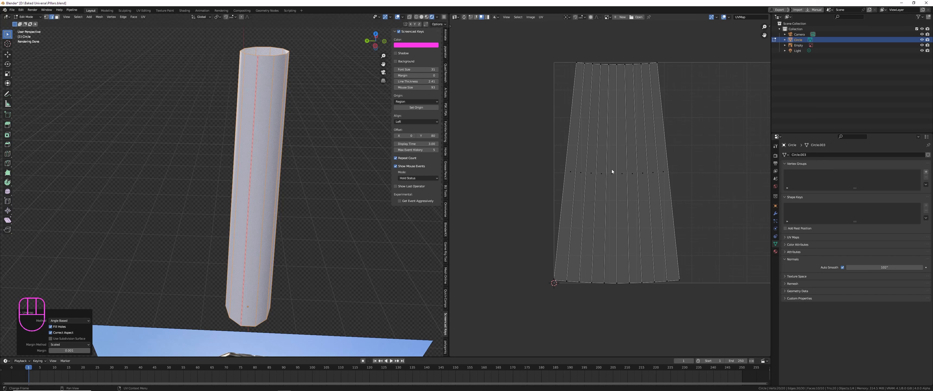
# Level the top and bottom edges of one middle strip in the UV layout by scaling each vertex pair to 0 along Y.
pyautogui.press('1')
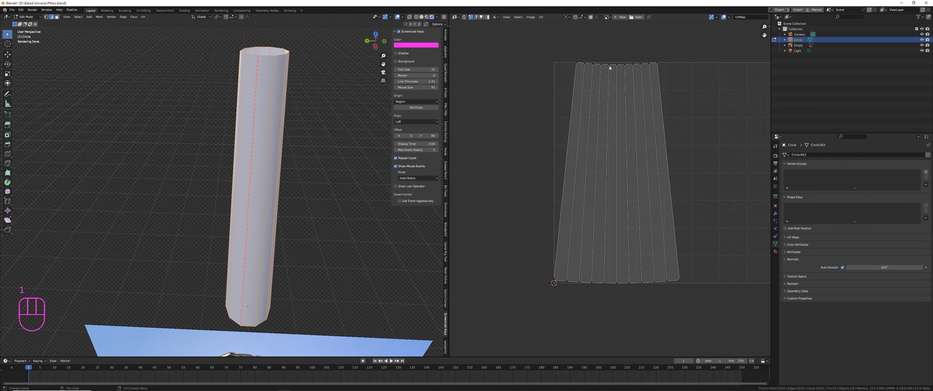
pyautogui.click(610, 66)
pyautogui.scroll(1, 623, 67)
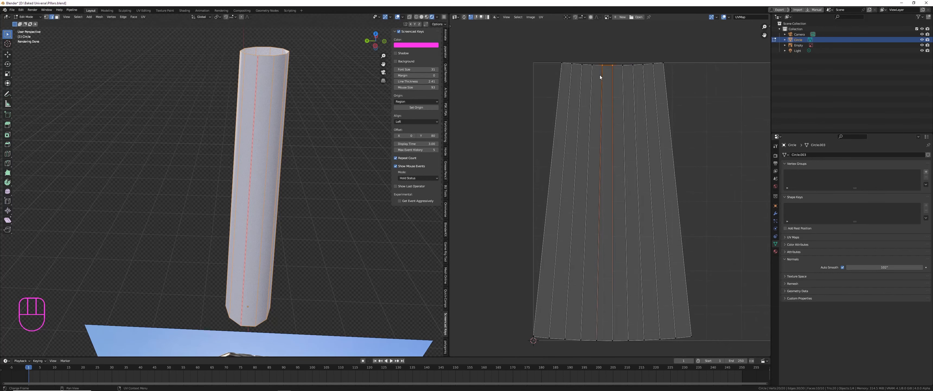
pyautogui.press('s')
pyautogui.click(613, 103)
pyautogui.moveTo(589, 326); pyautogui.dragTo(617, 346)
pyautogui.press('s')
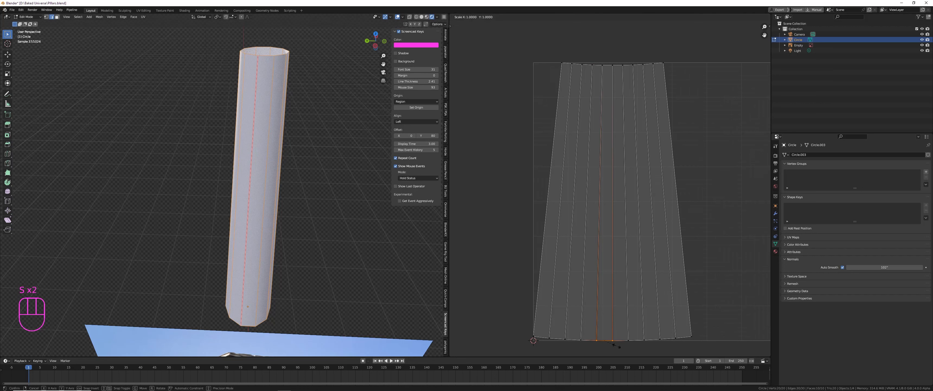
pyautogui.press('y')
pyautogui.press('0')
pyautogui.click(616, 346)
# Straighten both long sides of the middle UV strip by scaling each side's top and bottom vertices to 0 along X.
pyautogui.click(602, 67)
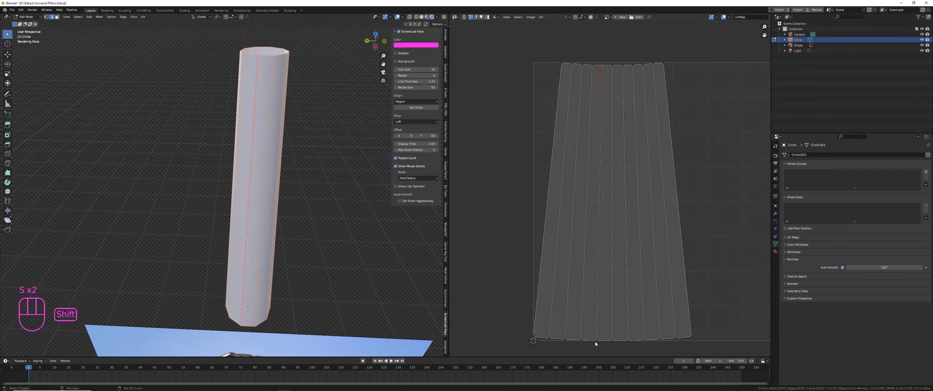
pyautogui.keyDown('shift'); pyautogui.click(595, 341); pyautogui.keyUp('shift')
pyautogui.press('s')
pyautogui.press('x')
pyautogui.press('0')
pyautogui.click(653, 304)
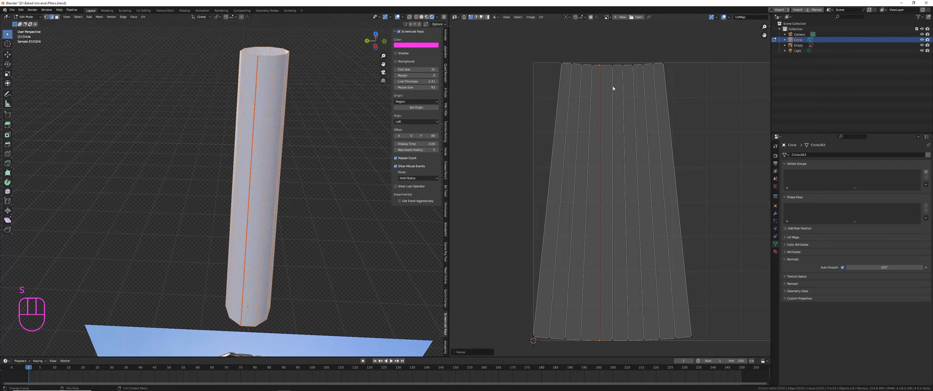
pyautogui.click(612, 67)
pyautogui.keyDown('shift'); pyautogui.click(620, 333); pyautogui.keyUp('shift')
pyautogui.press('s')
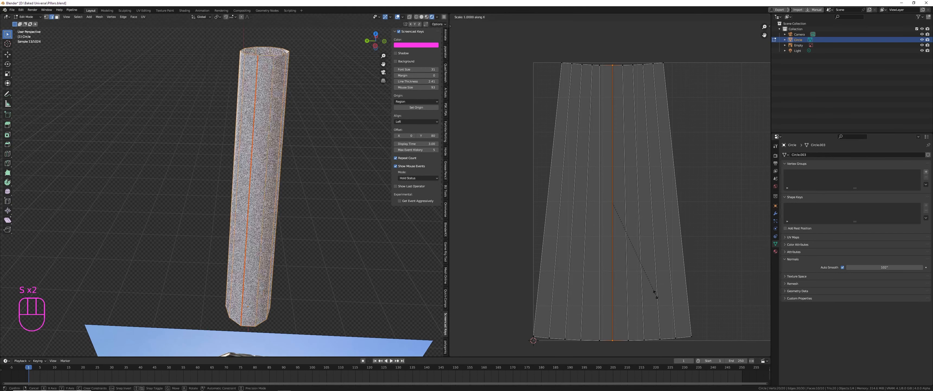
pyautogui.press('x')
pyautogui.press('0')
pyautogui.click(655, 294)
# Make the straightened strip the active UV face, select the whole layout, and apply Follow Active Quads.
pyautogui.press('3')
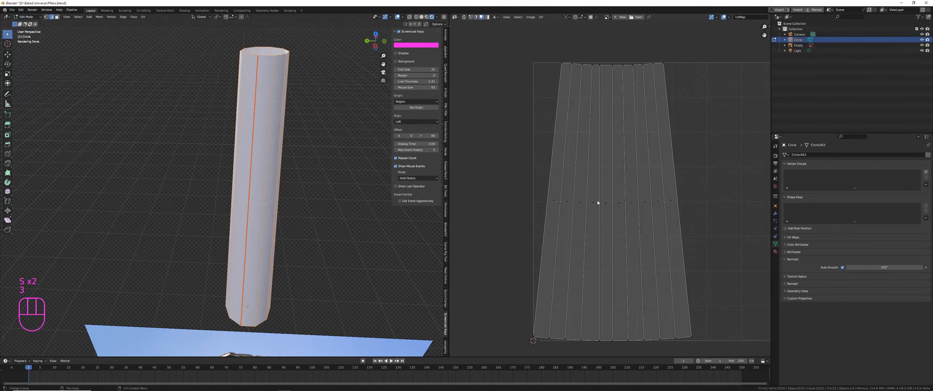
pyautogui.click(607, 205)
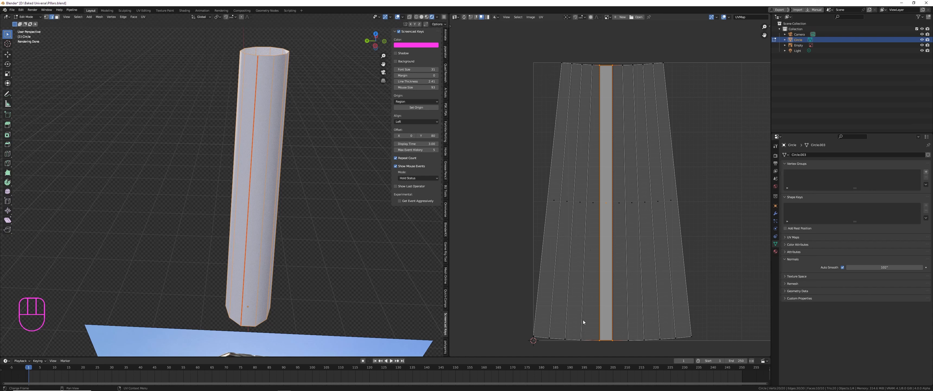
pyautogui.press('a')
pyautogui.rightClick(585, 113)
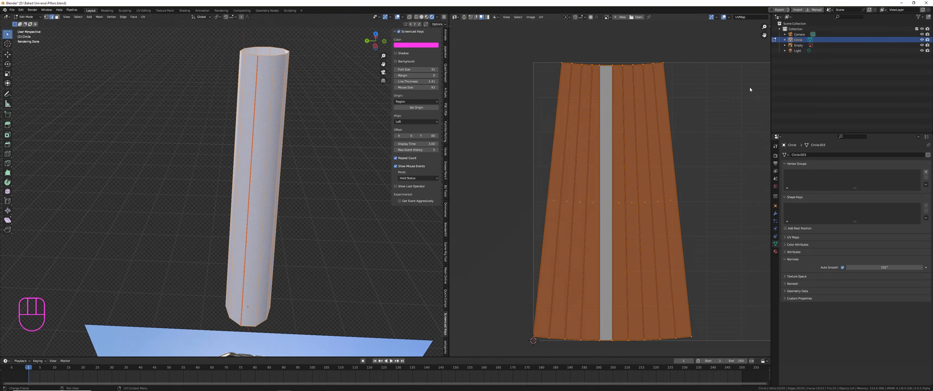
pyautogui.press('shift')
pyautogui.rightClick(606, 203)
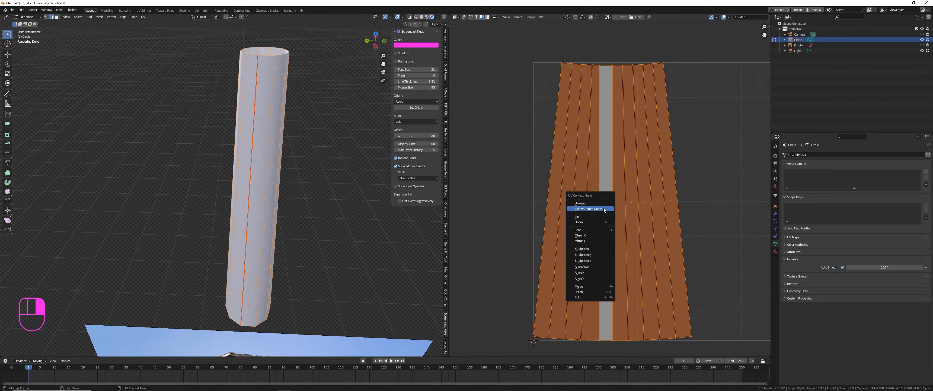
pyautogui.click(604, 209)
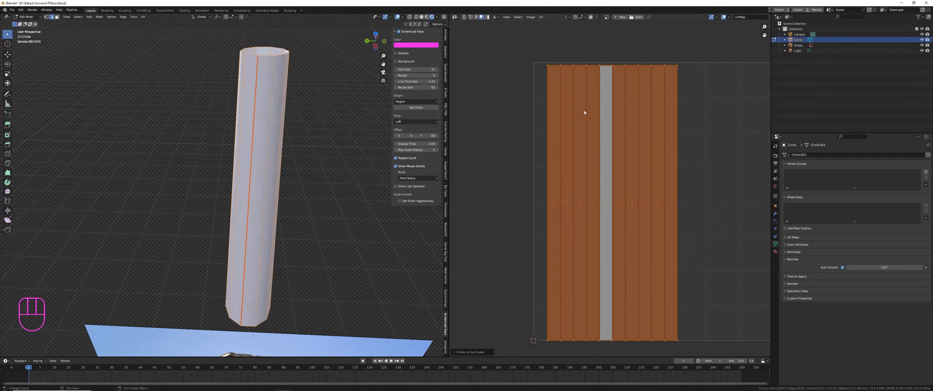
pyautogui.scroll(-1, 622, 125)
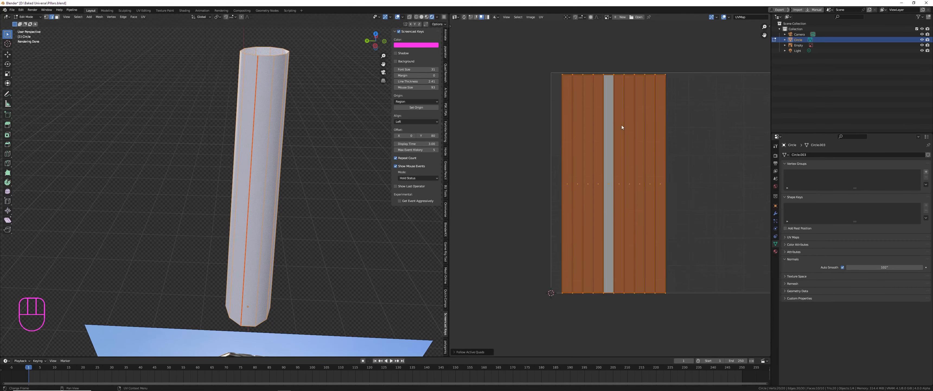
# Return the column to Object Mode and change the UV Editor area back to the Shader Editor.
pyautogui.press('Tab')
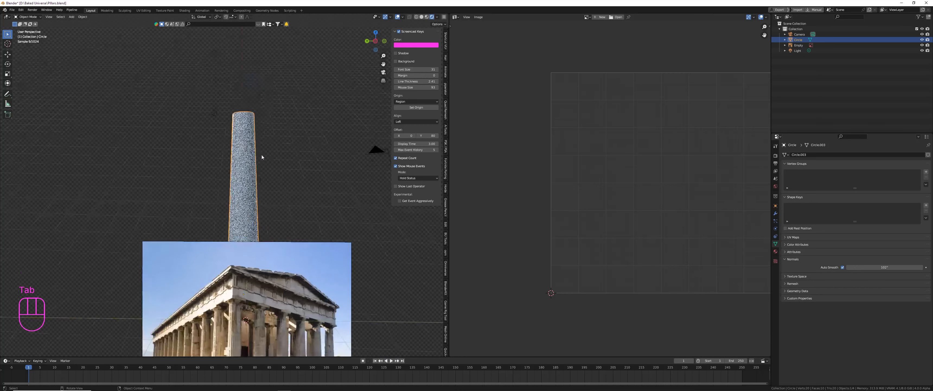
pyautogui.moveTo(251, 178)
pyautogui.mouseDown(button='middle')
pyautogui.moveTo(232, 183)
pyautogui.moveTo(251, 192)
pyautogui.moveTo(264, 185)
pyautogui.mouseUp(button='middle')
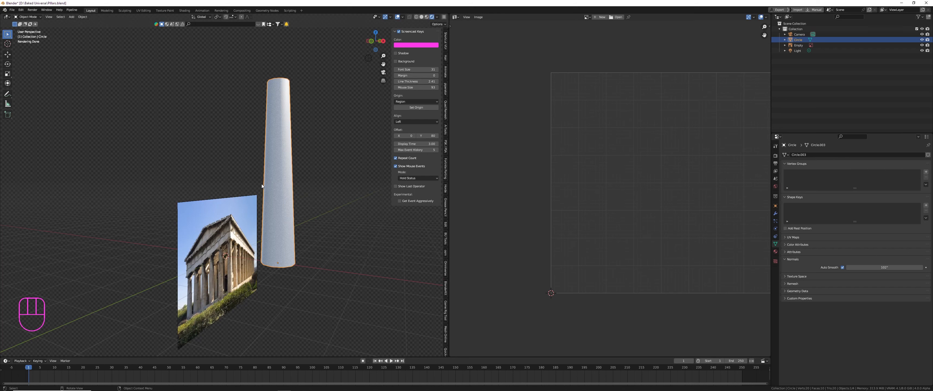
pyautogui.moveTo(261, 185); pyautogui.dragTo(286, 185, button='middle')
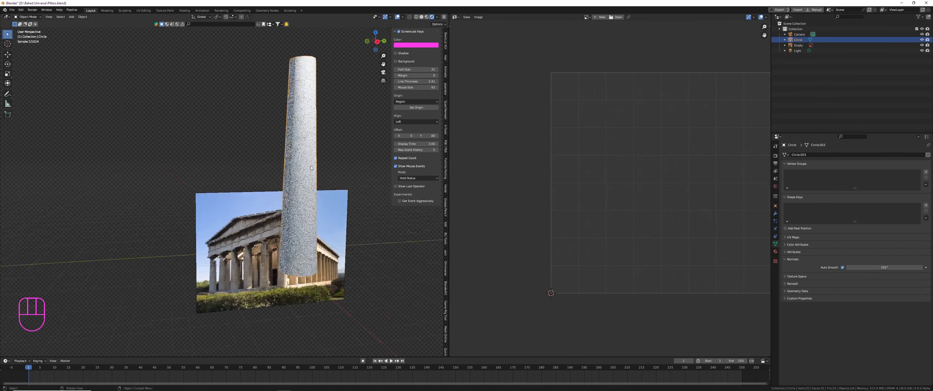
pyautogui.click(455, 17)
pyautogui.click(476, 70)
pyautogui.moveTo(318, 148); pyautogui.dragTo(334, 150, button='middle')
pyautogui.keyDown('shift'); pyautogui.moveTo(506, 153); pyautogui.dragTo(548, 134, button='middle'); pyautogui.keyUp('shift')
pyautogui.scroll(4, 263, 266)
pyautogui.scroll(-2, 263, 265)
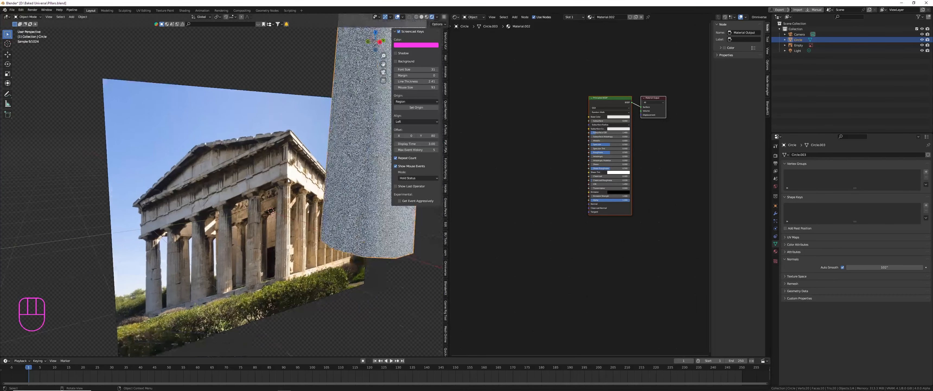
pyautogui.scroll(-3, 342, 134)
pyautogui.keyDown('shift'); pyautogui.moveTo(343, 134); pyautogui.dragTo(310, 219, button='middle'); pyautogui.keyUp('shift')
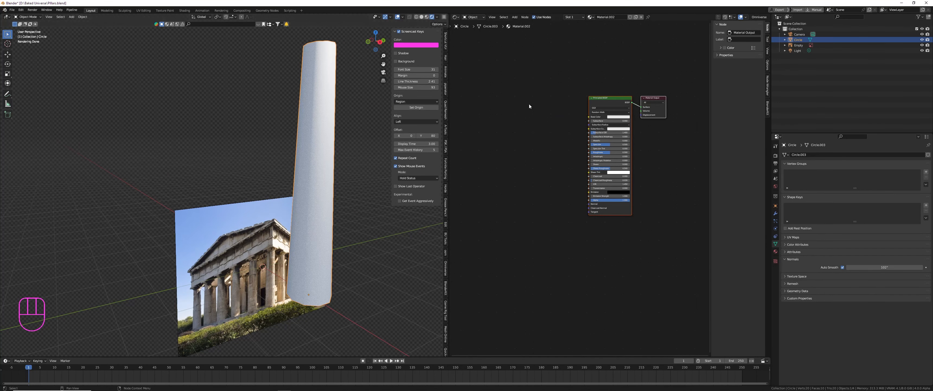
# Add a Wave Texture node beside the Principled BSDF and preview its output directly on the column.
pyautogui.scroll(2, 575, 125)
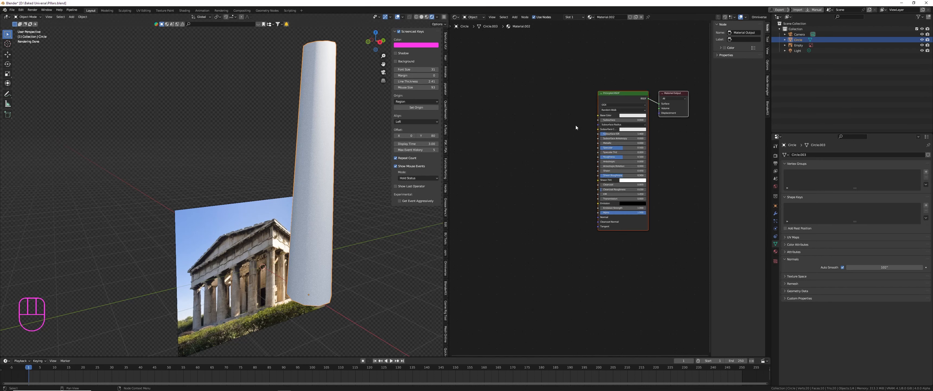
pyautogui.hotkey('shift', 'a')
pyautogui.write('wave')
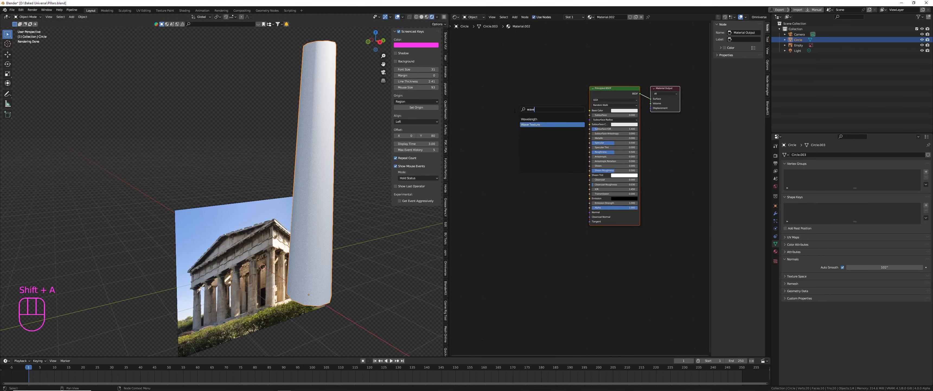
pyautogui.press('Return')
pyautogui.click(515, 110)
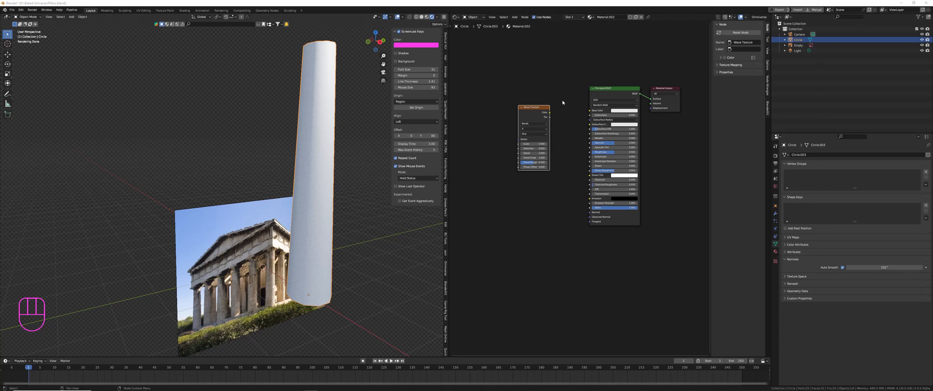
pyautogui.scroll(1, 536, 109)
pyautogui.keyDown('ctrl'); pyautogui.keyDown('shift'); pyautogui.click(535, 105); pyautogui.keyUp('shift'); pyautogui.keyUp('ctrl')
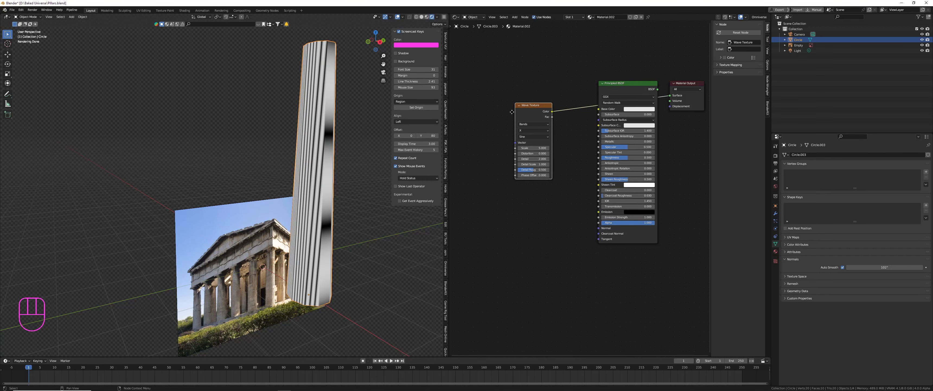
# Try attaching Texture Coordinate and Mapping nodes to the Wave Texture and undo the addition.
pyautogui.keyDown('ctrl'); pyautogui.hscroll(-2, 511, 112); pyautogui.keyUp('ctrl')
pyautogui.hotkey('ctrl', 't')
pyautogui.scroll(1, 521, 117)
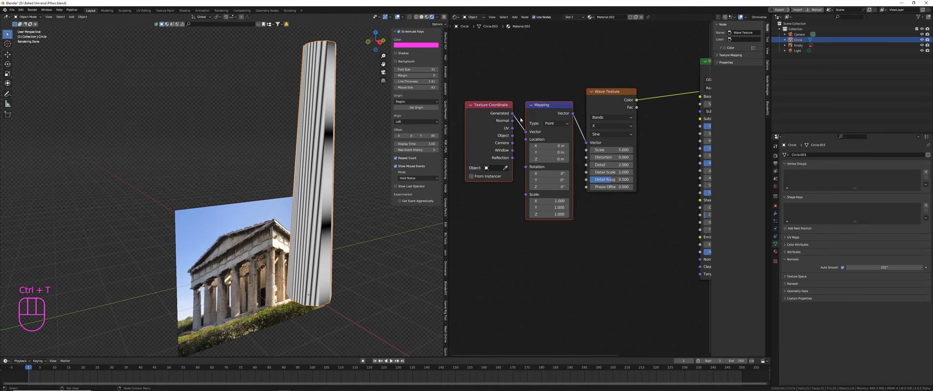
pyautogui.scroll(1, 520, 117)
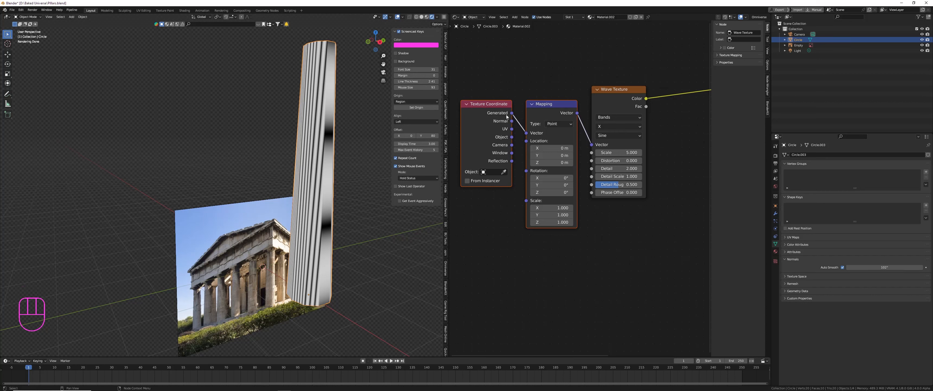
pyautogui.scroll(1, 494, 105)
pyautogui.scroll(-1, 529, 127)
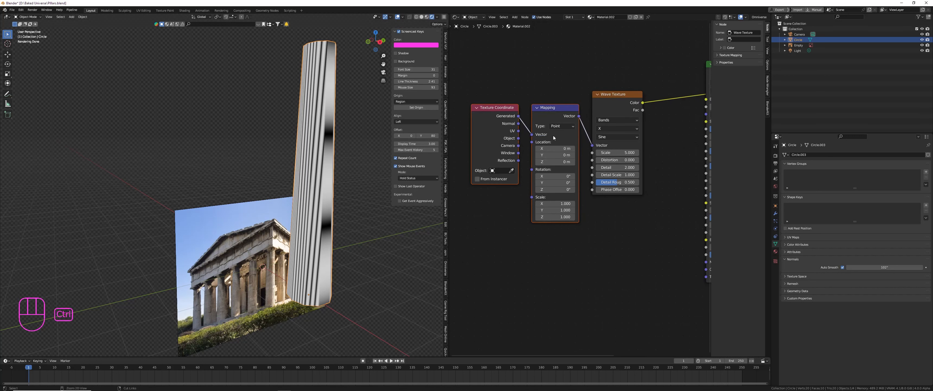
pyautogui.hotkey('ctrl', 'z')
# Attach Texture Coordinate and Mapping nodes to the Wave Texture and feed the UV output into the Mapping vector.
pyautogui.click(603, 97)
pyautogui.hotkey('ctrl', 't')
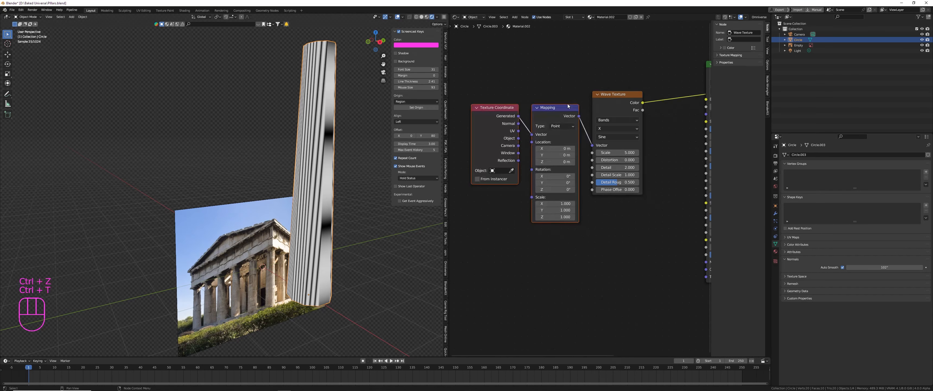
pyautogui.scroll(1, 507, 136)
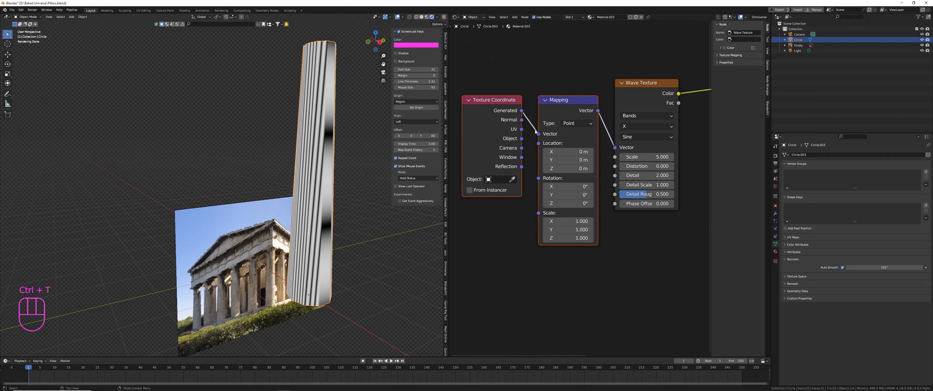
pyautogui.scroll(1, 512, 125)
pyautogui.moveTo(521, 130); pyautogui.dragTo(550, 136)
pyautogui.moveTo(323, 112)
pyautogui.mouseDown(button='middle')
pyautogui.moveTo(421, 112)
pyautogui.moveTo(317, 52)
pyautogui.moveTo(311, 68)
pyautogui.moveTo(315, 59)
pyautogui.moveTo(338, 72)
pyautogui.moveTo(316, 87)
pyautogui.mouseUp(button='middle')
pyautogui.scroll(-3, 608, 93)
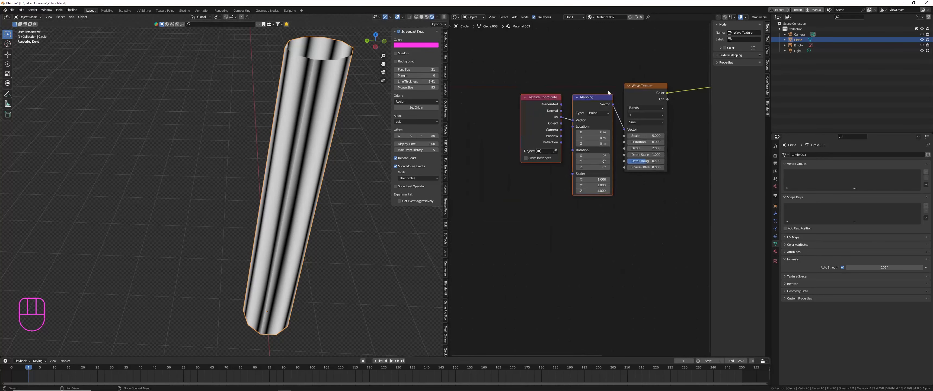
# Raise the Wave Texture scale to 17.500 so the column's flutes match the density in the temple photo.
pyautogui.moveTo(608, 92); pyautogui.dragTo(555, 111, button='middle')
pyautogui.scroll(2, 586, 116)
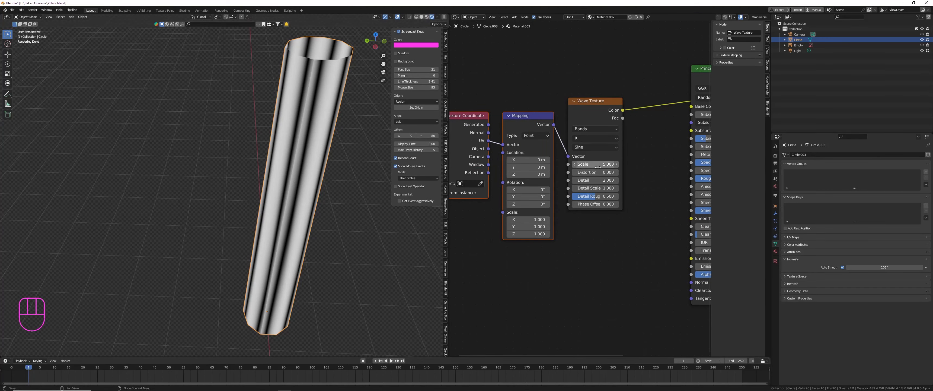
pyautogui.moveTo(344, 181); pyautogui.dragTo(206, 203, button='middle')
pyautogui.scroll(-2, 220, 193)
pyautogui.keyDown('shift'); pyautogui.moveTo(207, 203); pyautogui.dragTo(227, 224, button='middle'); pyautogui.keyUp('shift')
pyautogui.scroll(4, 227, 224)
pyautogui.scroll(-5, 212, 210)
pyautogui.keyDown('shift'); pyautogui.moveTo(286, 105); pyautogui.dragTo(283, 138, button='middle'); pyautogui.keyUp('shift')
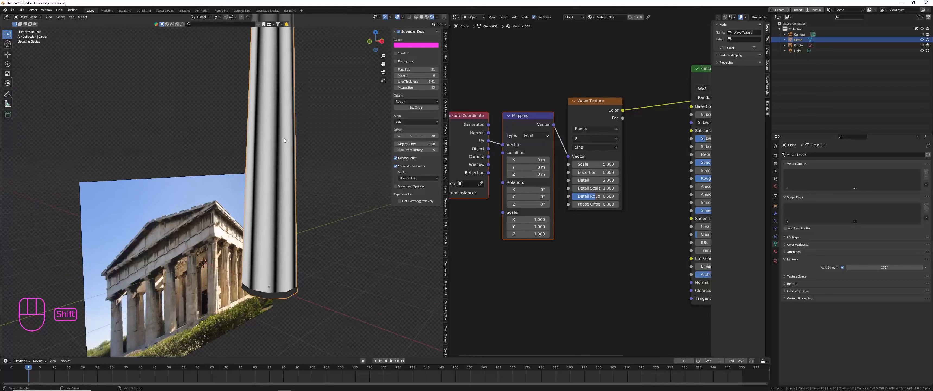
pyautogui.moveTo(596, 164); pyautogui.dragTo(641, 164)
pyautogui.keyDown('shift'); pyautogui.moveTo(260, 254); pyautogui.dragTo(312, 163, button='middle'); pyautogui.keyUp('shift')
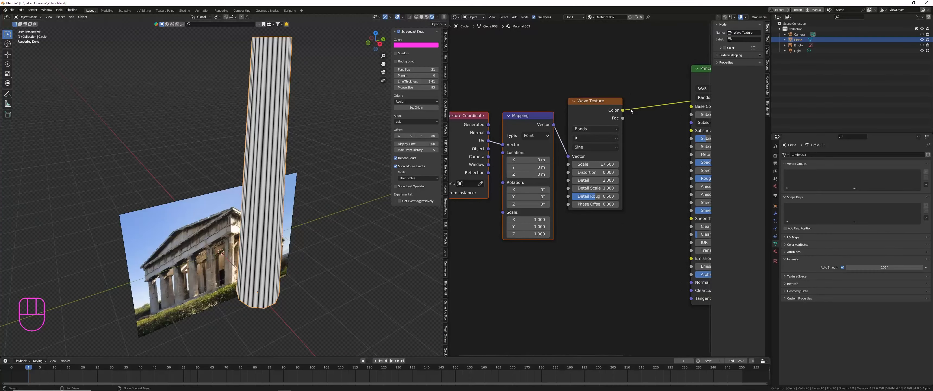
# Connect the Wave Texture color to the Principled BSDF's Normal input and route the shader back to the Material Output.
pyautogui.scroll(-5, 630, 111)
pyautogui.moveTo(630, 111); pyautogui.dragTo(533, 109, button='middle')
pyautogui.scroll(2, 532, 109)
pyautogui.moveTo(528, 110); pyautogui.dragTo(582, 246)
pyautogui.keyDown('ctrl'); pyautogui.keyDown('shift'); pyautogui.click(609, 77); pyautogui.keyUp('shift'); pyautogui.keyUp('ctrl')
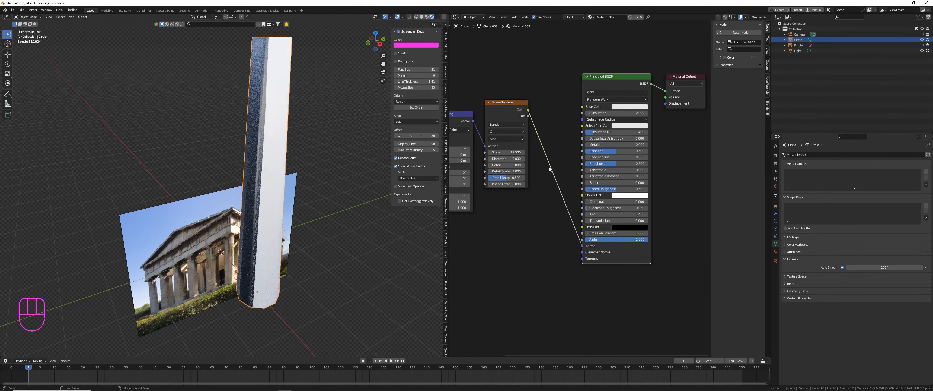
# Insert a Bump node on the link between the Wave Texture and the Principled BSDF's Normal input.
pyautogui.scroll(2, 550, 169)
pyautogui.hotkey('shift', 'a')
pyautogui.write('bump')
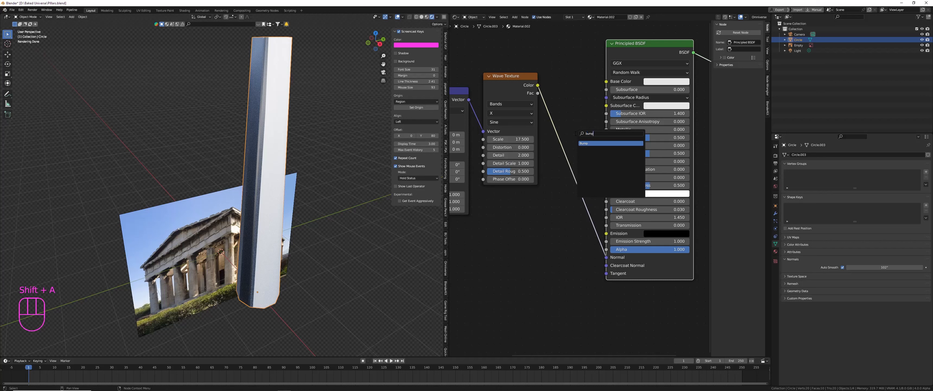
pyautogui.press('Return')
pyautogui.click(569, 150)
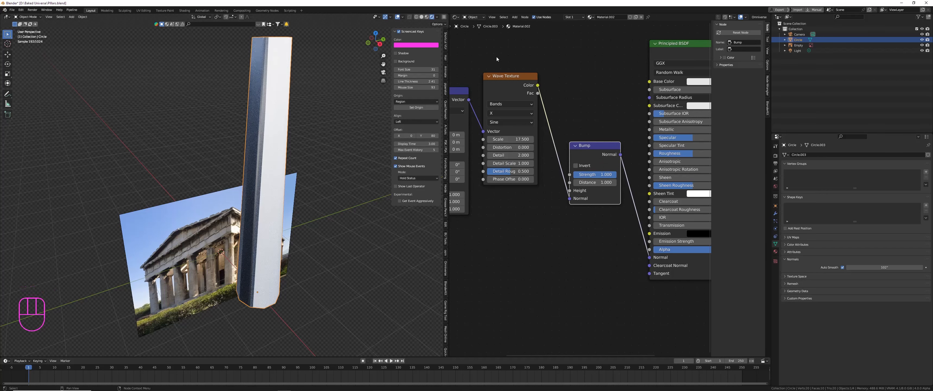
pyautogui.scroll(2, 556, 214)
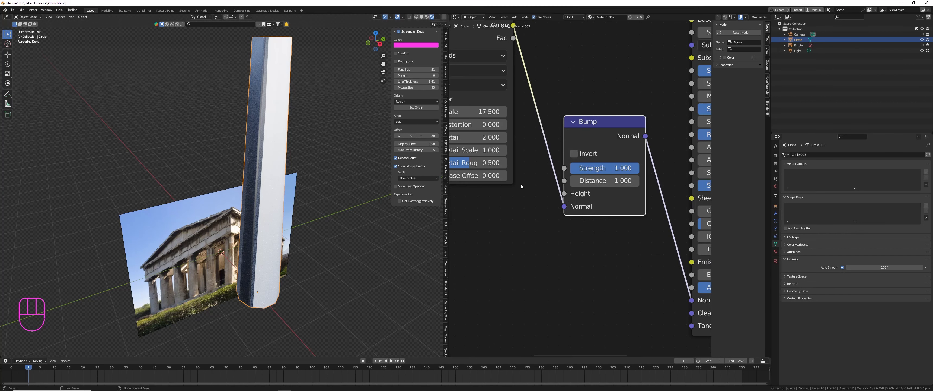
pyautogui.scroll(-1, 523, 184)
pyautogui.moveTo(525, 94); pyautogui.dragTo(547, 106, button='middle')
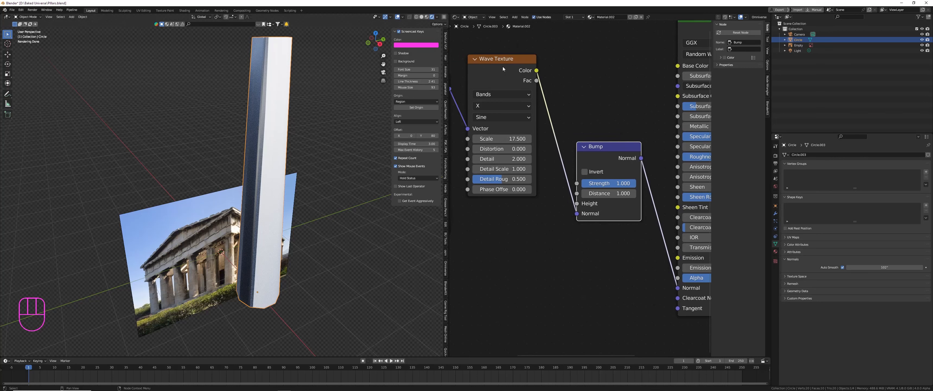
# Reroute the Wave Texture color into the Bump node's Height input and spread the nodes apart to leave space between them.
pyautogui.moveTo(579, 216); pyautogui.dragTo(579, 205)
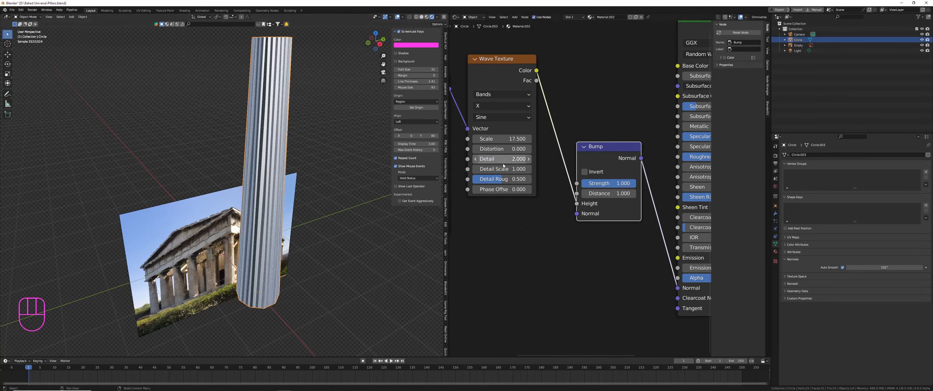
pyautogui.scroll(-5, 572, 112)
pyautogui.moveTo(571, 112); pyautogui.dragTo(591, 113, button='middle')
pyautogui.moveTo(510, 89); pyautogui.dragTo(614, 177)
pyautogui.moveTo(610, 103); pyautogui.dragTo(494, 110)
# Insert a Color Ramp node on the link between the Wave Texture and the Bump node.
pyautogui.hotkey('shift', 'a')
pyautogui.click(568, 120)
pyautogui.write('color ramp')
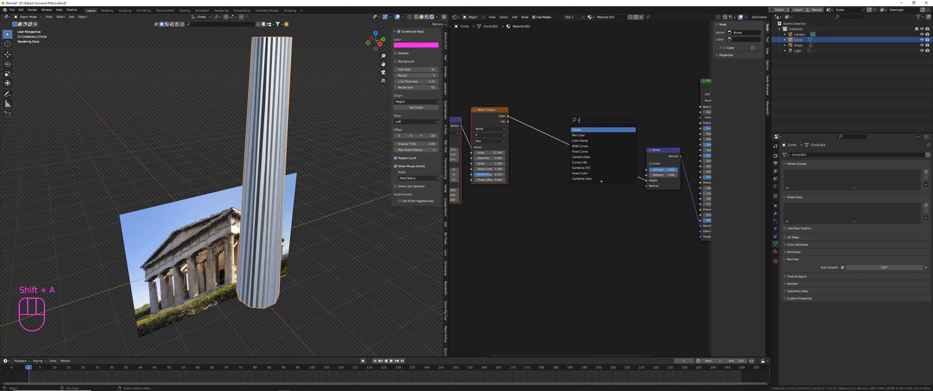
pyautogui.press('Return')
pyautogui.click(556, 120)
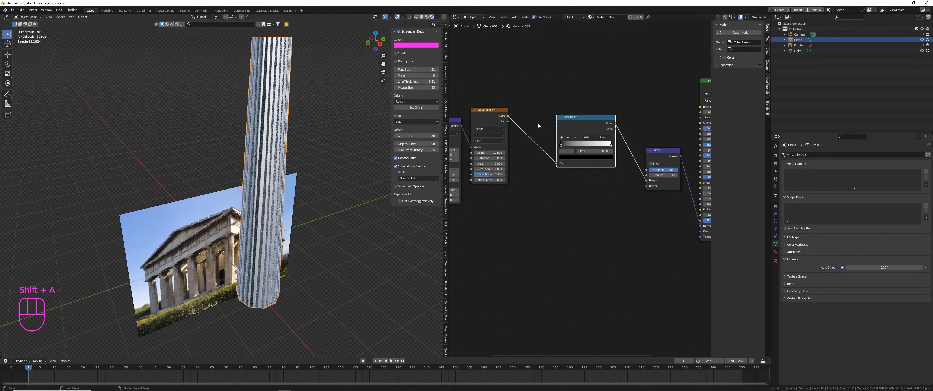
# Preview the Color Ramp output on the pillar and move its black stop to 0.491, checking the stripes against the temple photo.
pyautogui.scroll(2, 538, 121)
pyautogui.scroll(2, 573, 154)
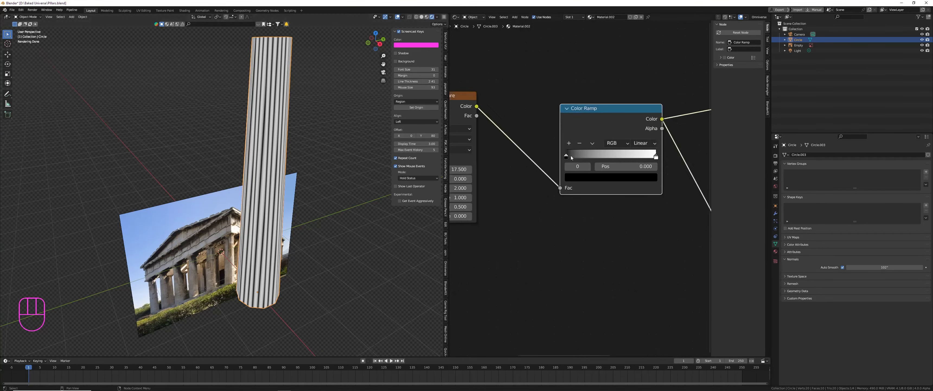
pyautogui.moveTo(566, 156); pyautogui.dragTo(619, 158)
pyautogui.scroll(1, 632, 150)
pyautogui.scroll(4, 266, 111)
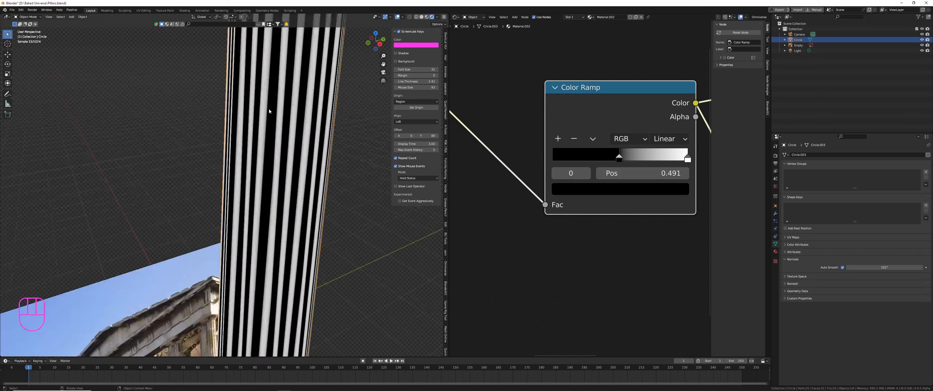
pyautogui.scroll(-2, 269, 105)
pyautogui.scroll(1, 202, 326)
pyautogui.scroll(1, 202, 327)
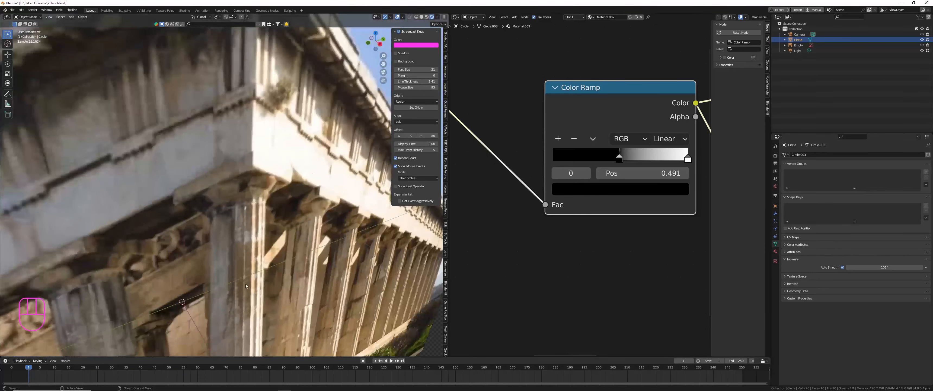
pyautogui.scroll(-4, 202, 327)
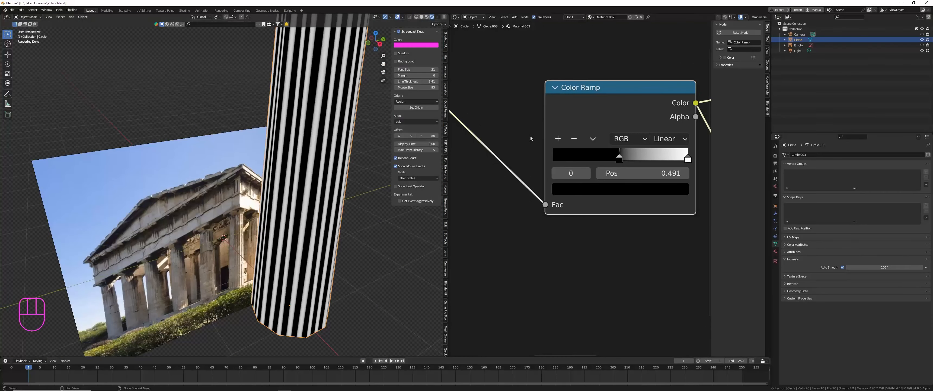
# Add a light grey stop at position 0.000 of the Color Ramp and shift the black stop to 0.473.
pyautogui.click(558, 138)
pyautogui.moveTo(654, 159); pyautogui.dragTo(539, 156)
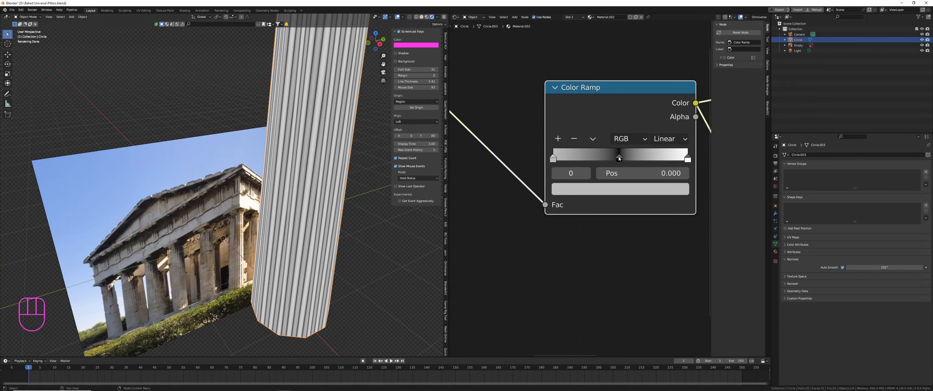
pyautogui.moveTo(618, 158)
pyautogui.mouseDown()
pyautogui.moveTo(597, 159)
pyautogui.moveTo(618, 158)
pyautogui.mouseUp()
# Compare the pillar's stripe pattern with the fluting of the columns in the temple photo.
pyautogui.scroll(-4, 310, 161)
pyautogui.scroll(-8, 599, 131)
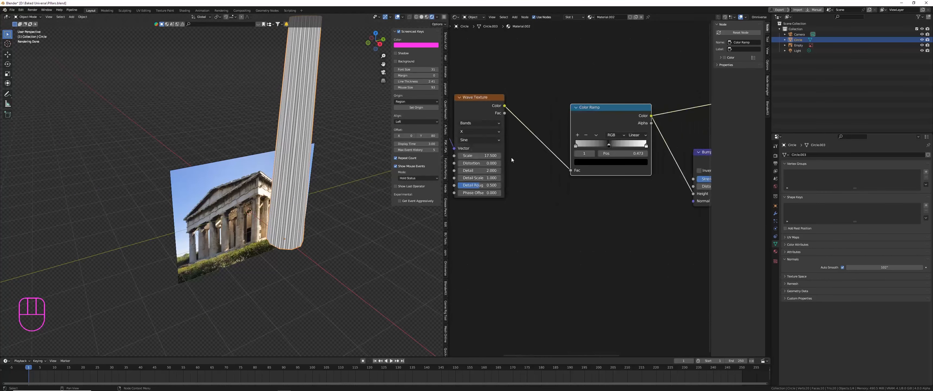
pyautogui.scroll(2, 536, 161)
pyautogui.scroll(5, 227, 236)
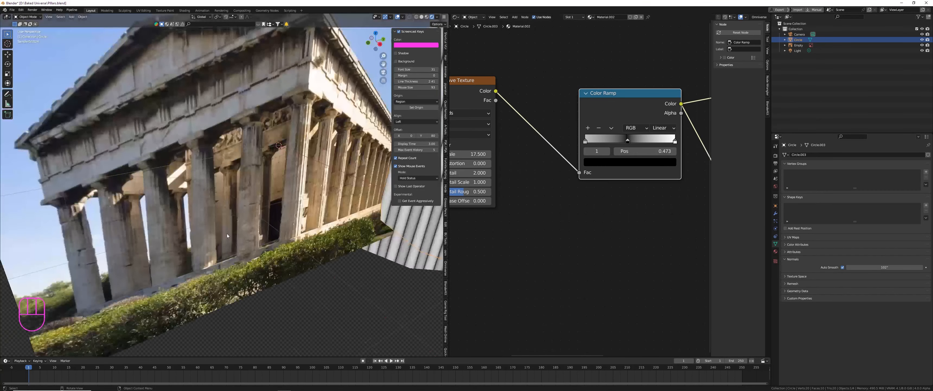
pyautogui.scroll(3, 227, 236)
pyautogui.scroll(2, 261, 224)
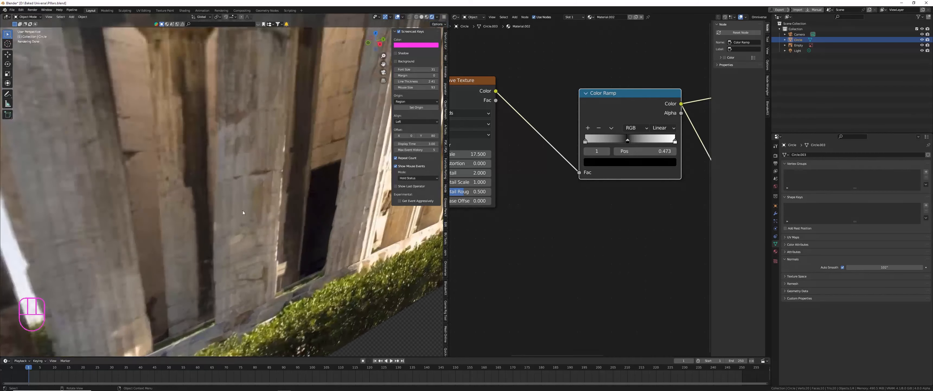
pyautogui.scroll(-8, 262, 224)
pyautogui.moveTo(616, 142); pyautogui.dragTo(614, 165, button='middle')
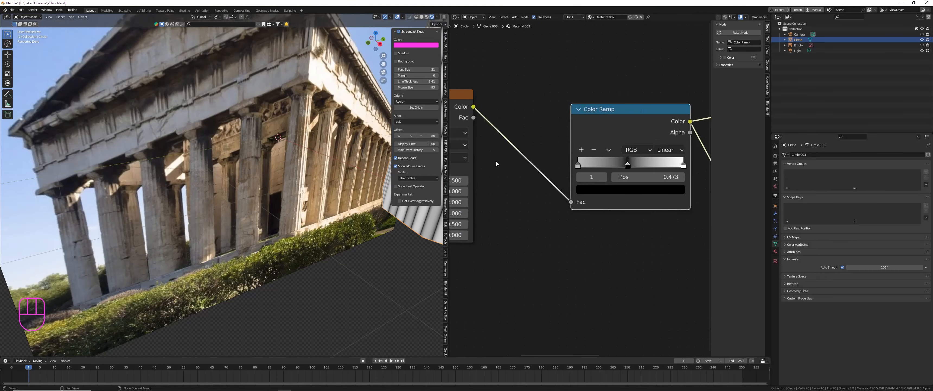
pyautogui.scroll(-3, 616, 169)
pyautogui.scroll(-4, 319, 191)
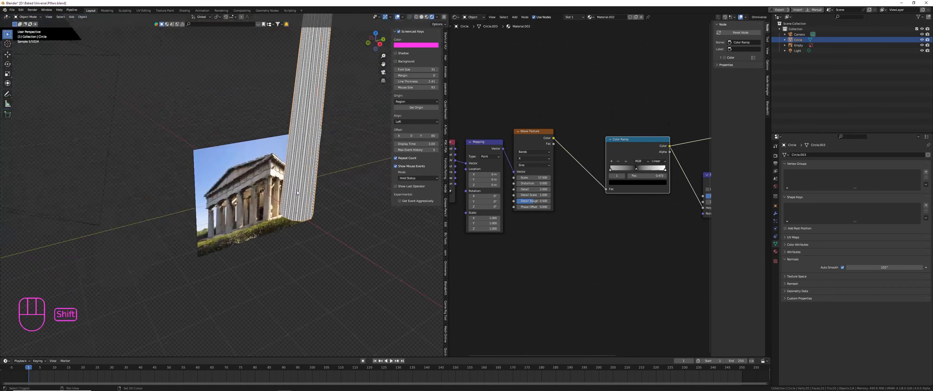
# Move the Color Ramp's black stop to position 0.418 and set the ramp's interpolation to B-Spline.
pyautogui.scroll(5, 609, 157)
pyautogui.moveTo(597, 175)
pyautogui.mouseDown()
pyautogui.moveTo(638, 174)
pyautogui.moveTo(591, 174)
pyautogui.mouseUp()
pyautogui.scroll(5, 296, 123)
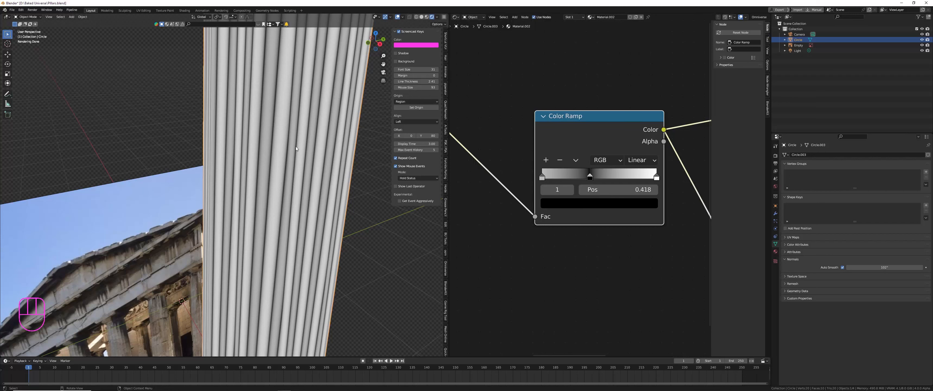
pyautogui.click(641, 160)
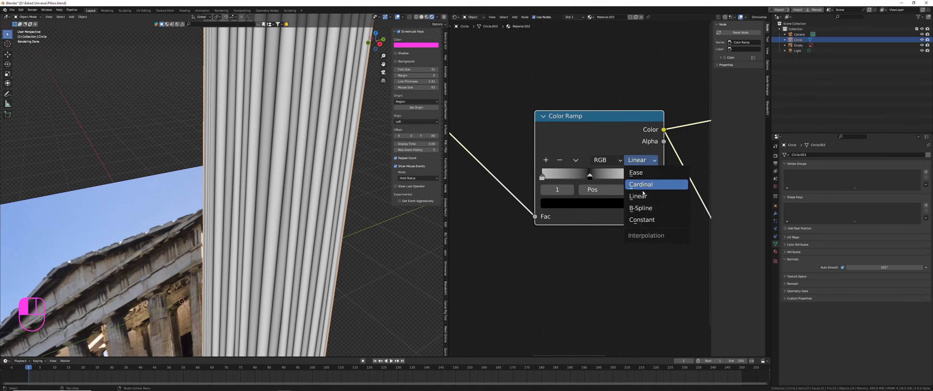
pyautogui.click(643, 210)
pyautogui.scroll(-4, 296, 186)
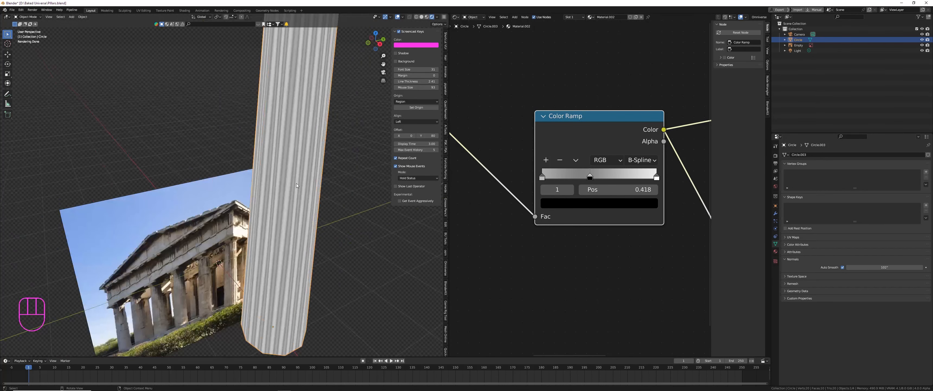
pyautogui.scroll(-4, 296, 183)
pyautogui.moveTo(297, 183); pyautogui.dragTo(260, 175, button='middle')
pyautogui.scroll(-7, 591, 150)
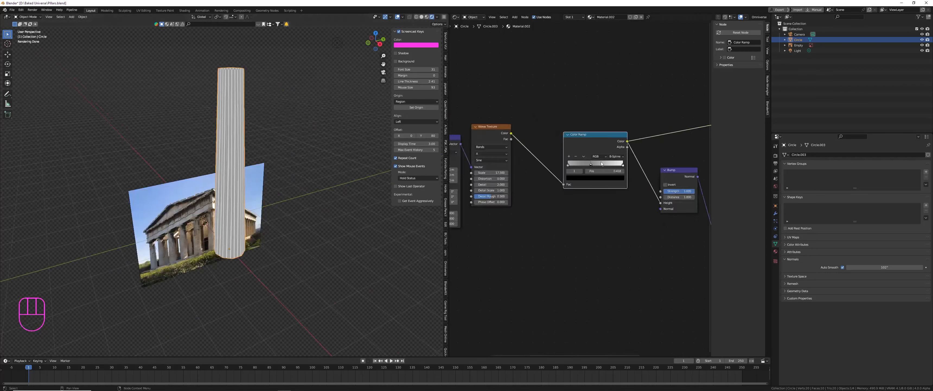
# Route the Principled BSDF back to the Material Output and inspect the shaded flutes up close.
pyautogui.moveTo(699, 117); pyautogui.dragTo(540, 129, button='middle')
pyautogui.click(536, 111)
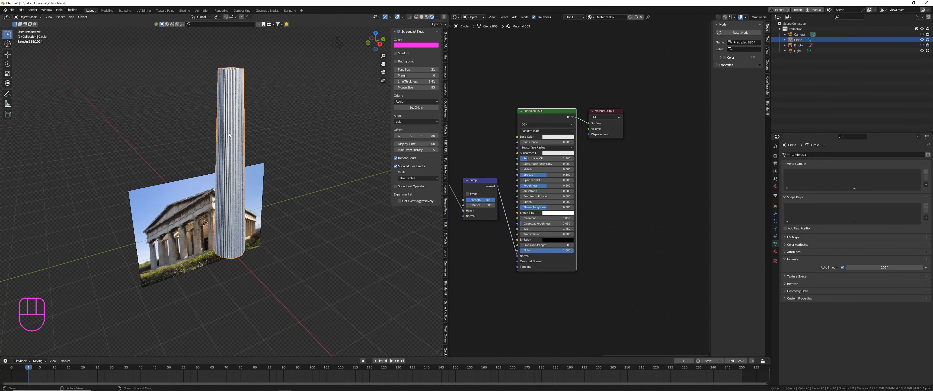
pyautogui.scroll(5, 229, 132)
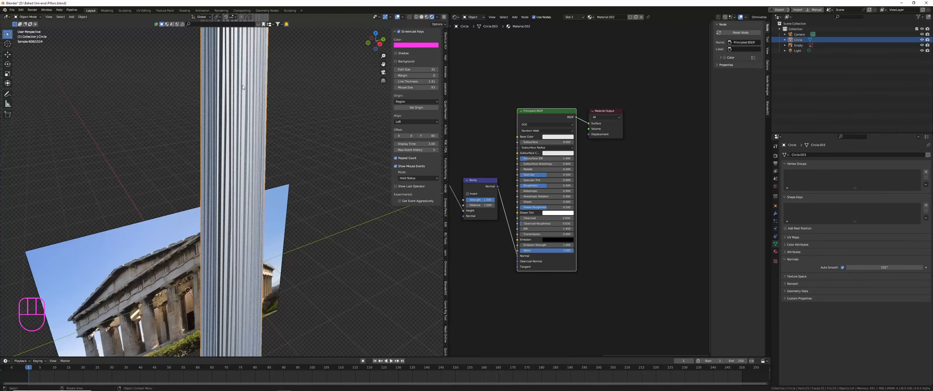
# Reduce the Bump node's Distance to 0.030.
pyautogui.scroll(5, 555, 148)
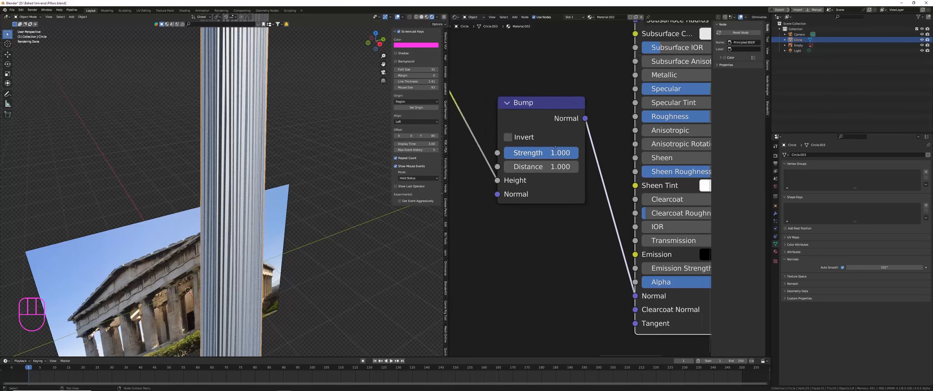
pyautogui.moveTo(555, 149); pyautogui.dragTo(571, 152, button='middle')
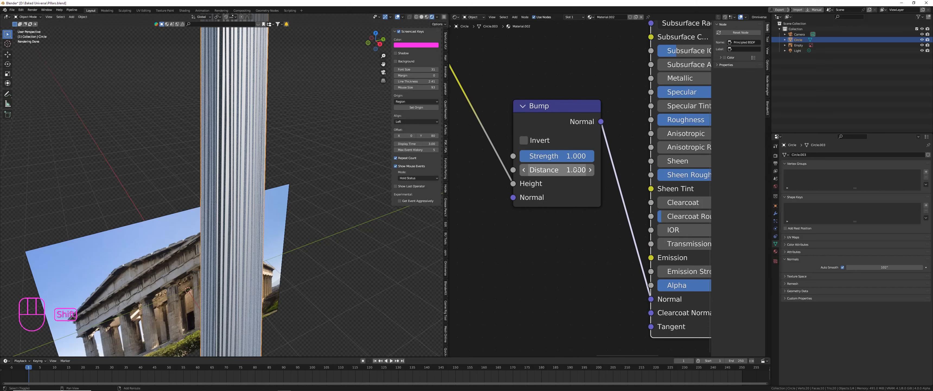
pyautogui.keyDown('shift'); pyautogui.moveTo(574, 169); pyautogui.dragTo(541, 170); pyautogui.keyUp('shift')
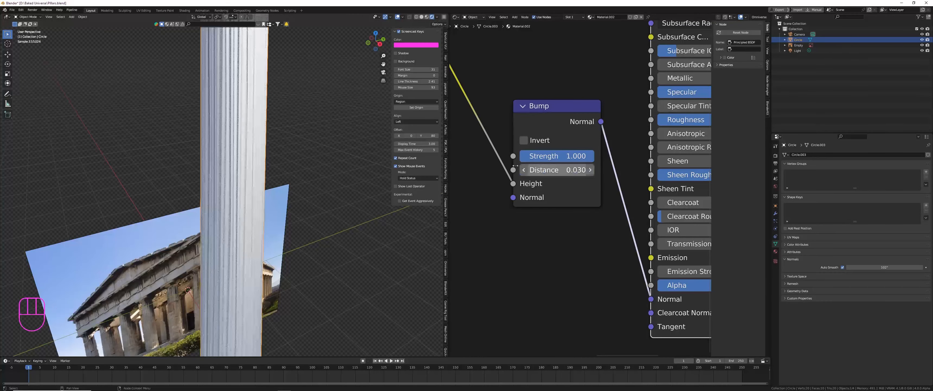
# Set the Wave Texture scale to 10 and check the wider flutes around the whole pillar.
pyautogui.scroll(-4, 370, 157)
pyautogui.moveTo(506, 125); pyautogui.dragTo(695, 139, button='middle')
pyautogui.scroll(-2, 671, 126)
pyautogui.moveTo(561, 114); pyautogui.dragTo(647, 117, button='middle')
pyautogui.scroll(-4, 646, 117)
pyautogui.scroll(6, 553, 122)
pyautogui.moveTo(553, 123); pyautogui.dragTo(553, 123)
pyautogui.write('10')
pyautogui.press('Return')
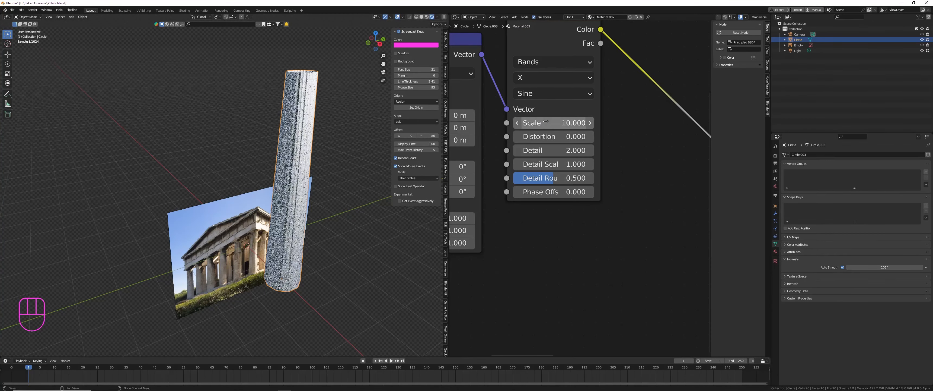
pyautogui.moveTo(290, 182); pyautogui.dragTo(314, 103, button='middle')
pyautogui.scroll(-1, 546, 138)
pyautogui.scroll(-5, 546, 138)
# Try the Bump node's Invert option on the flutes, turn it off again and check the pillar.
pyautogui.moveTo(547, 138); pyautogui.dragTo(477, 137, button='middle')
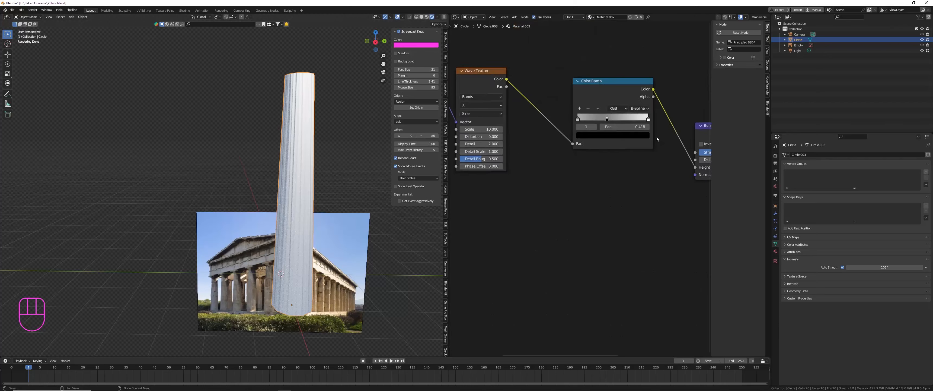
pyautogui.moveTo(655, 136); pyautogui.dragTo(554, 134, button='middle')
pyautogui.scroll(5, 606, 133)
pyautogui.click(595, 146)
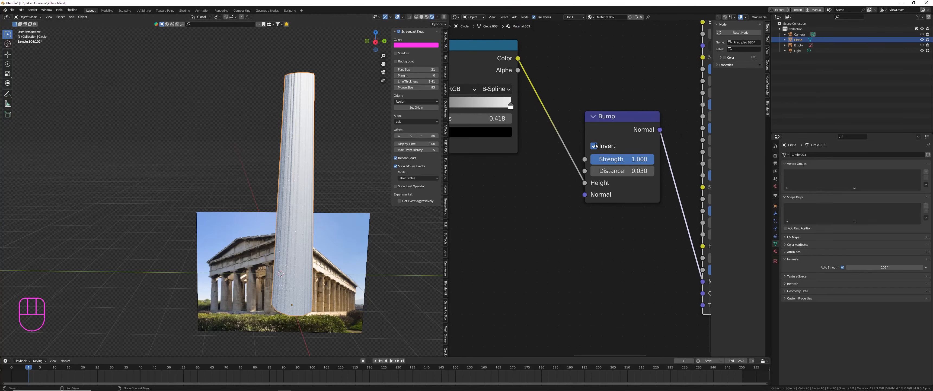
pyautogui.click(594, 145)
pyautogui.moveTo(340, 140); pyautogui.dragTo(312, 130, button='middle')
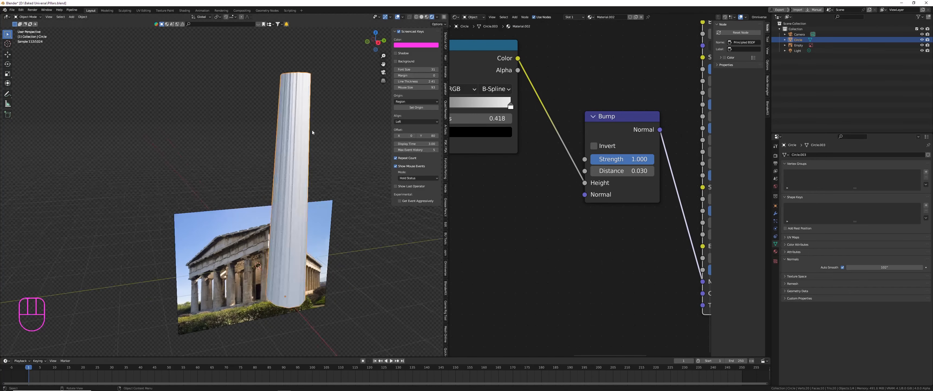
# Set the Bump node's Distance to 1.
pyautogui.click(619, 169)
pyautogui.write('1')
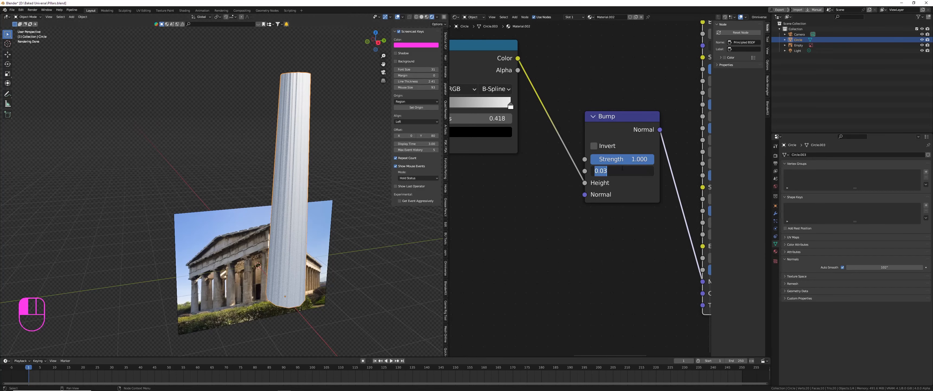
pyautogui.press('Return')
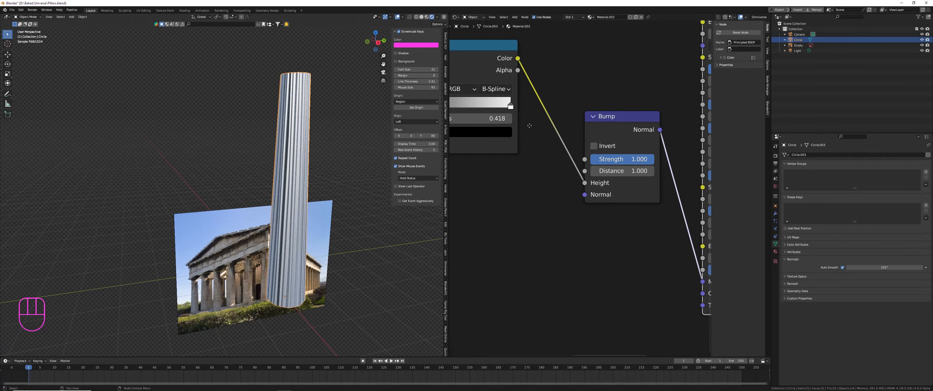
# Move the Color Ramp node closer to the Wave Texture to free up space before the Bump node.
pyautogui.scroll(-2, 671, 130)
pyautogui.moveTo(645, 150); pyautogui.dragTo(632, 152, button='middle')
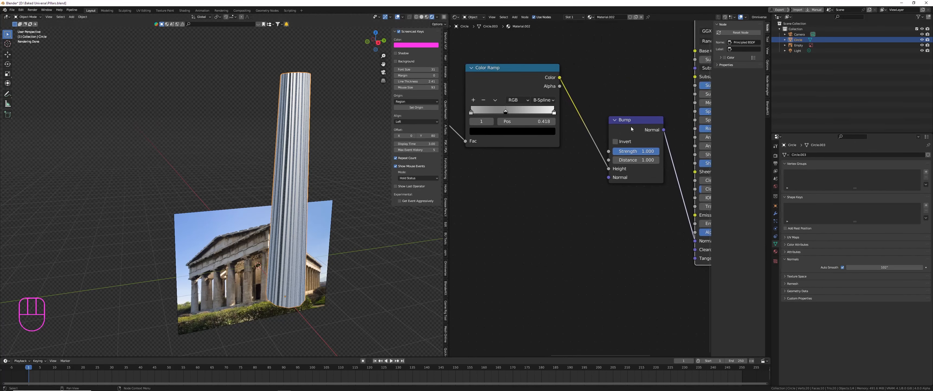
pyautogui.scroll(2, 539, 92)
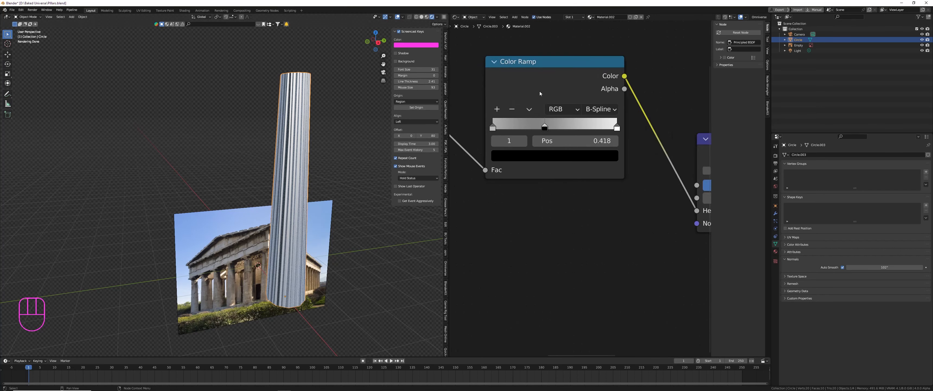
pyautogui.moveTo(530, 65); pyautogui.dragTo(525, 67)
pyautogui.scroll(1, 528, 95)
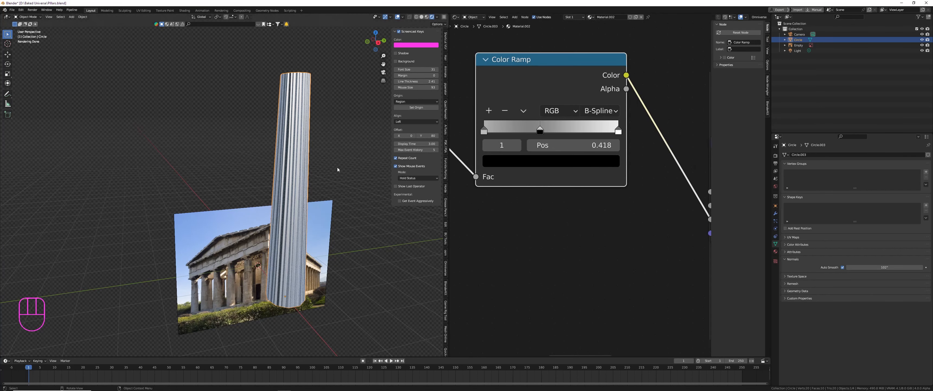
pyautogui.scroll(2, 338, 169)
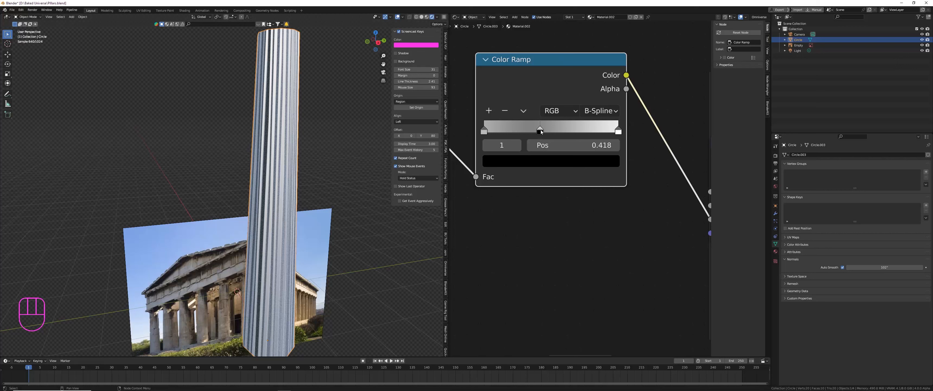
pyautogui.scroll(-2, 540, 130)
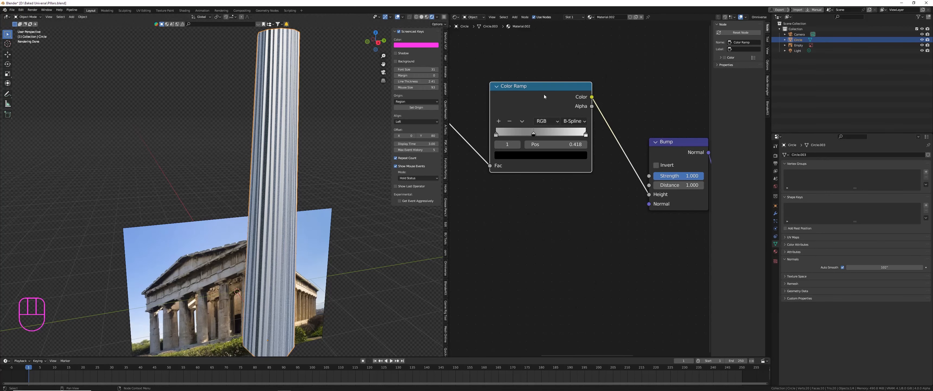
pyautogui.moveTo(542, 89); pyautogui.dragTo(482, 78)
pyautogui.moveTo(485, 84); pyautogui.dragTo(574, 89, button='middle')
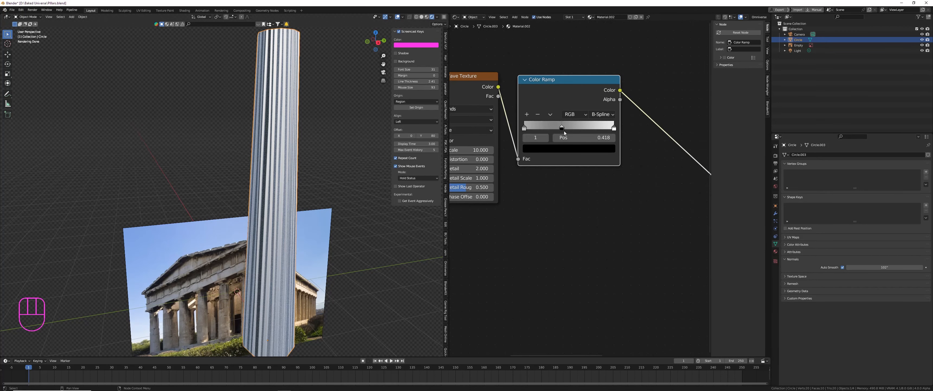
# Insert a second Color Ramp node into the link between the first Color Ramp and the Bump node.
pyautogui.moveTo(580, 128); pyautogui.dragTo(516, 122, button='middle')
pyautogui.scroll(2, 516, 122)
pyautogui.hotkey('shift', 'a')
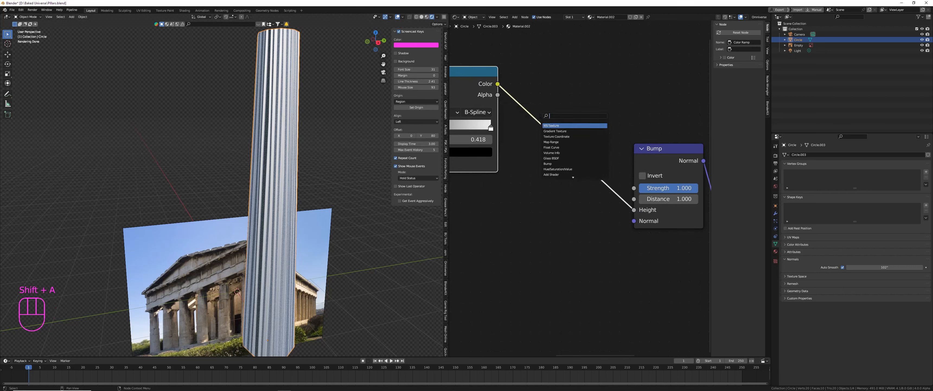
pyautogui.write('color r')
pyautogui.press('Return')
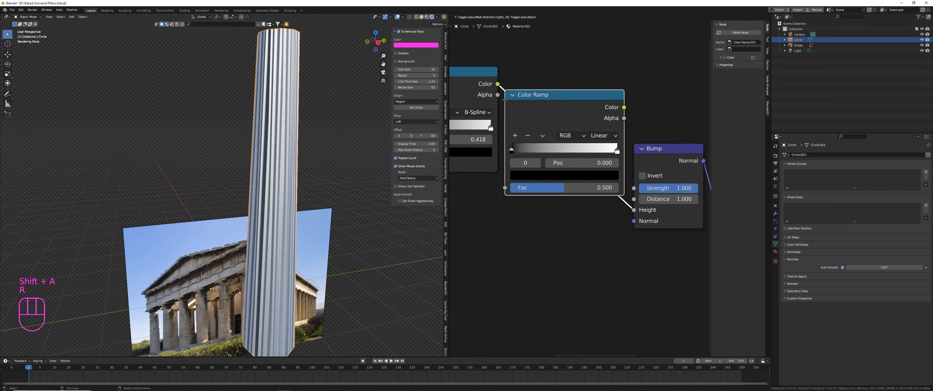
pyautogui.click(507, 101)
pyautogui.moveTo(595, 163); pyautogui.dragTo(576, 154, button='middle')
pyautogui.scroll(3, 576, 154)
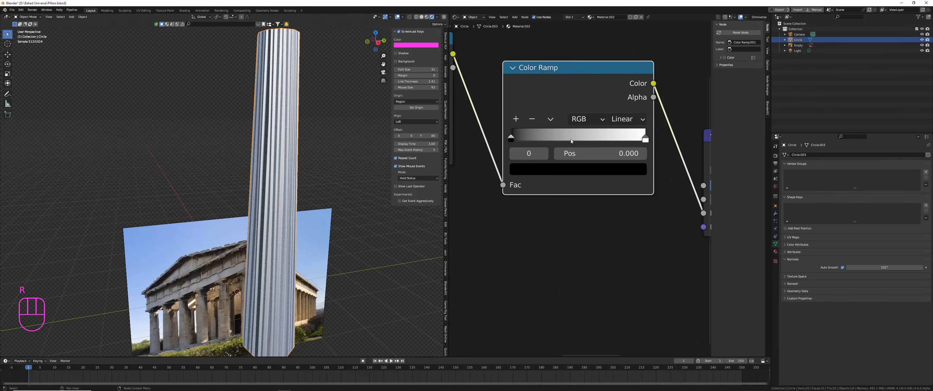
# Reduce the second Color Ramp's contrast: set the black stop to grey with Value 0.291 and darken the white stop to a similar grey.
pyautogui.click(538, 170)
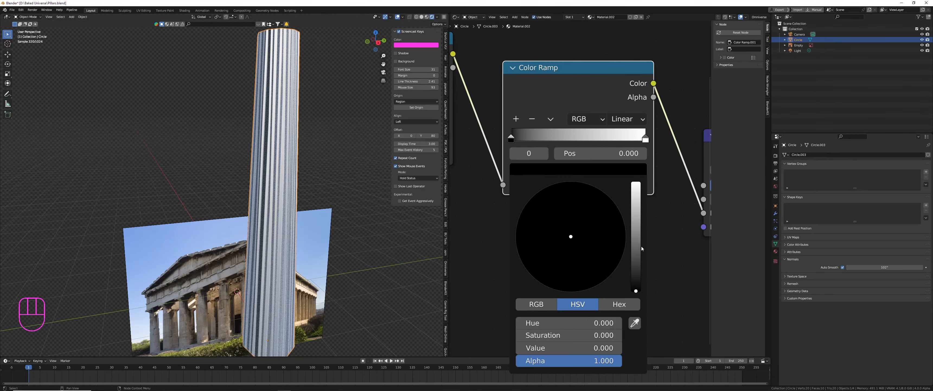
pyautogui.moveTo(640, 245); pyautogui.dragTo(637, 228)
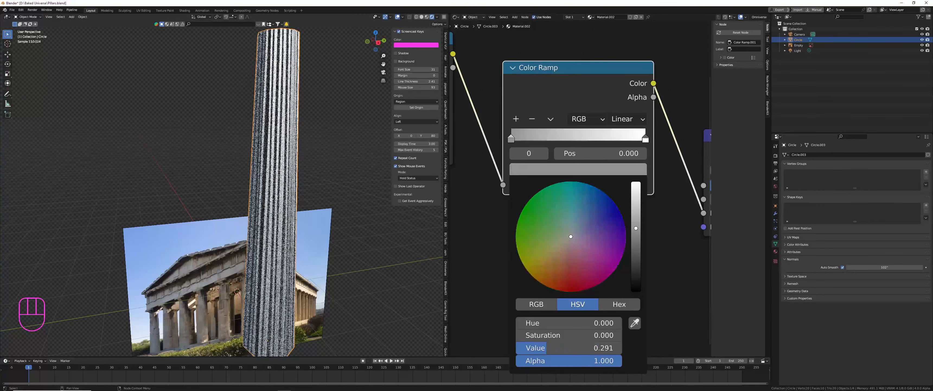
pyautogui.click(645, 138)
pyautogui.click(623, 171)
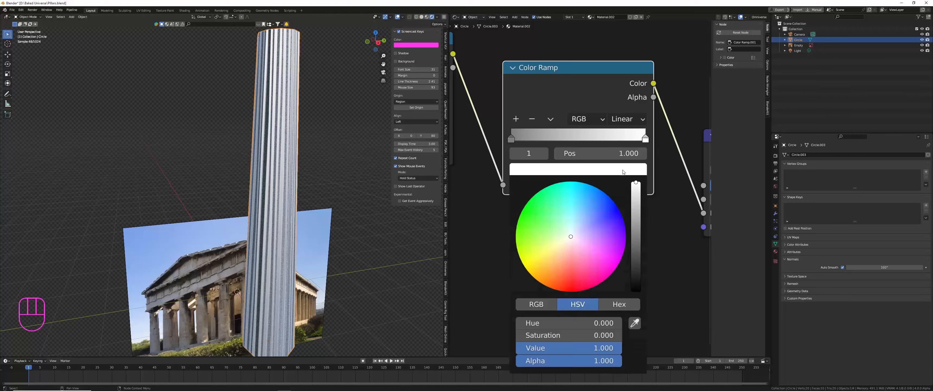
pyautogui.click(626, 172)
pyautogui.moveTo(636, 184); pyautogui.dragTo(635, 233)
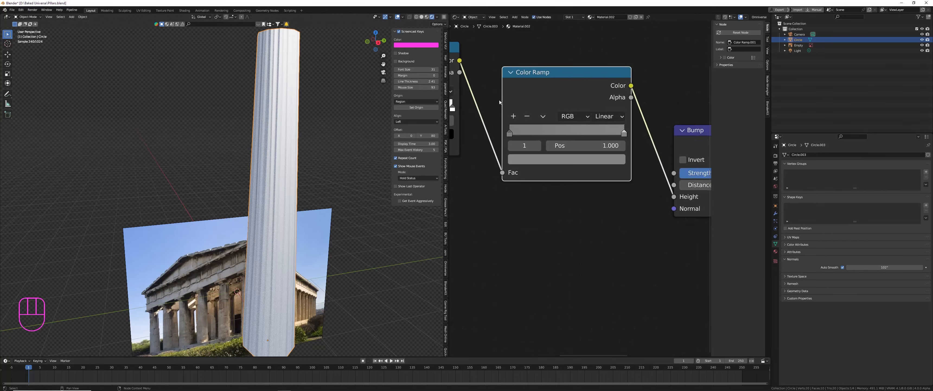
# Remove the middle black stop from the first Color Ramp and set its stop at position 0 to black.
pyautogui.scroll(-2, 500, 100)
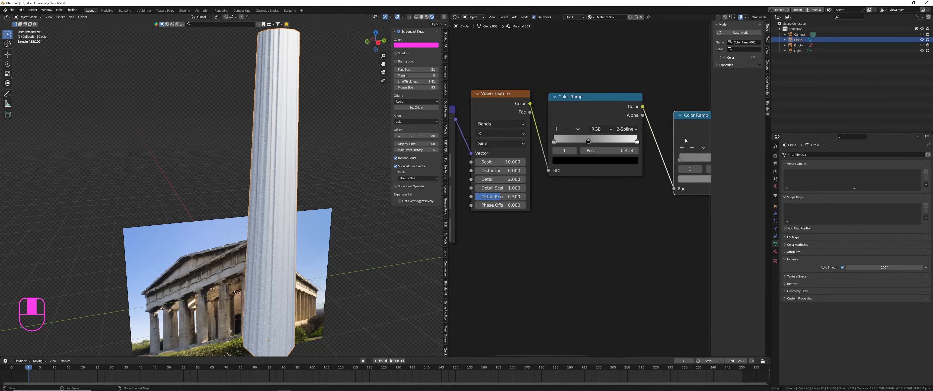
pyautogui.scroll(3, 608, 140)
pyautogui.moveTo(609, 140)
pyautogui.mouseDown()
pyautogui.moveTo(567, 138)
pyautogui.moveTo(611, 139)
pyautogui.mouseUp()
pyautogui.scroll(-5, 610, 139)
pyautogui.moveTo(611, 139); pyautogui.dragTo(545, 134, button='middle')
pyautogui.moveTo(661, 115); pyautogui.dragTo(589, 106, button='middle')
pyautogui.moveTo(508, 88); pyautogui.dragTo(635, 92, button='middle')
pyautogui.scroll(5, 585, 118)
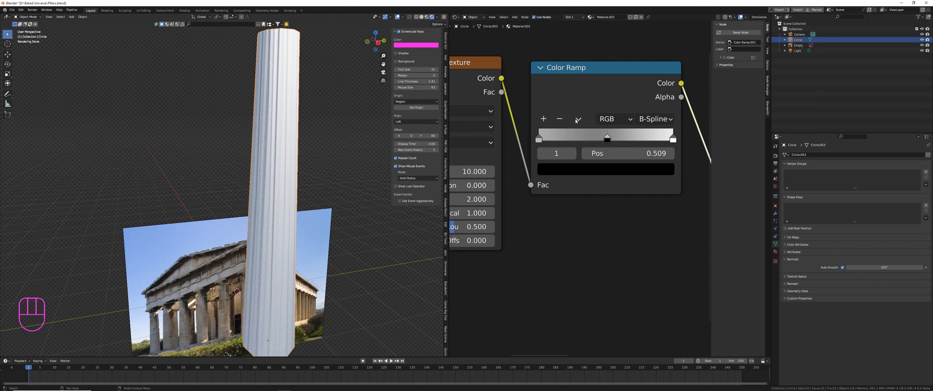
pyautogui.click(609, 140)
pyautogui.click(560, 119)
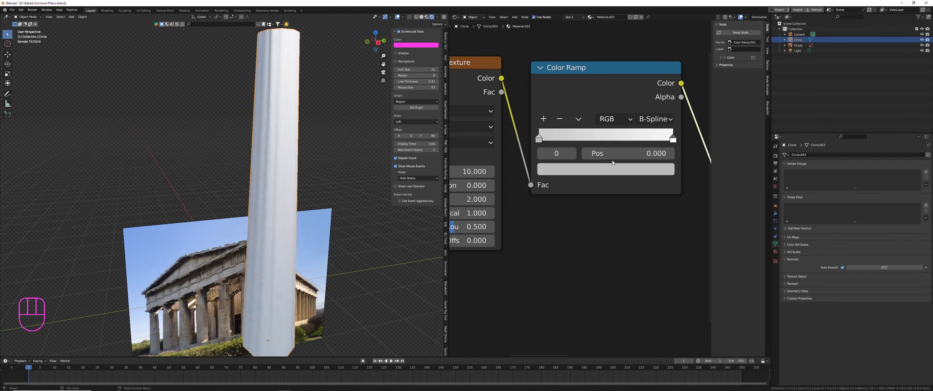
pyautogui.click(613, 168)
pyautogui.moveTo(663, 250); pyautogui.dragTo(663, 292)
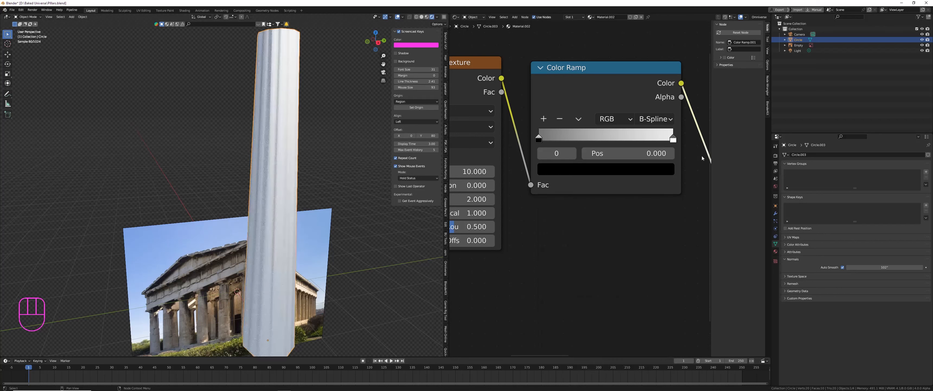
# Set the Wave Texture scale to 14 and flip the first Color Ramp, with white at position 0 and black at position 1.
pyautogui.scroll(-2, 533, 152)
pyautogui.moveTo(478, 166); pyautogui.dragTo(487, 166)
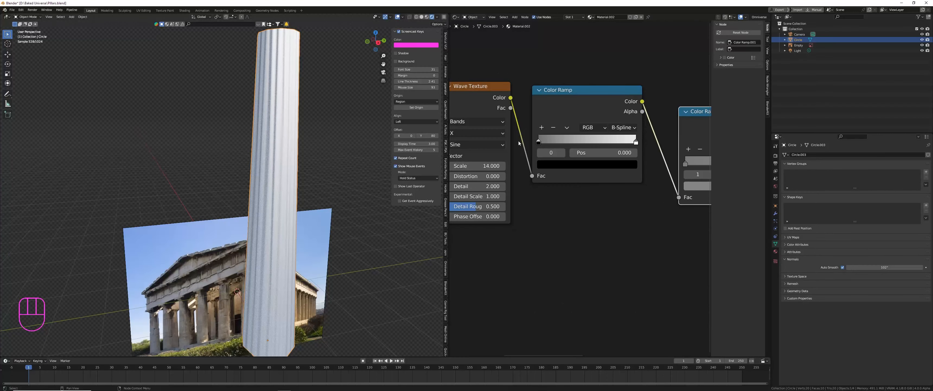
pyautogui.moveTo(539, 141); pyautogui.dragTo(508, 144)
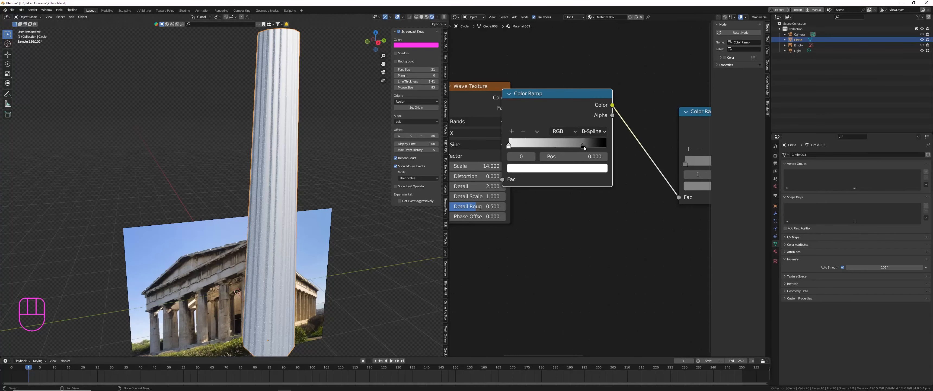
pyautogui.moveTo(584, 146); pyautogui.dragTo(630, 142)
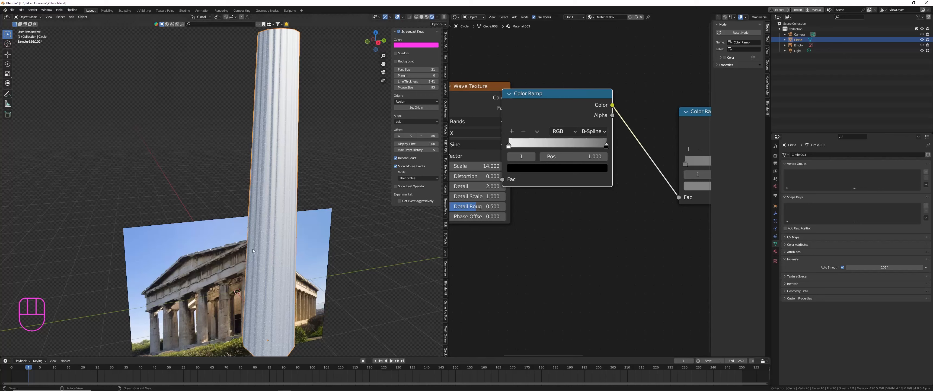
# Set the Wave Texture scale to 20 and move the first Color Ramp node clear of the Wave Texture.
pyautogui.scroll(-2, 253, 251)
pyautogui.click(473, 164)
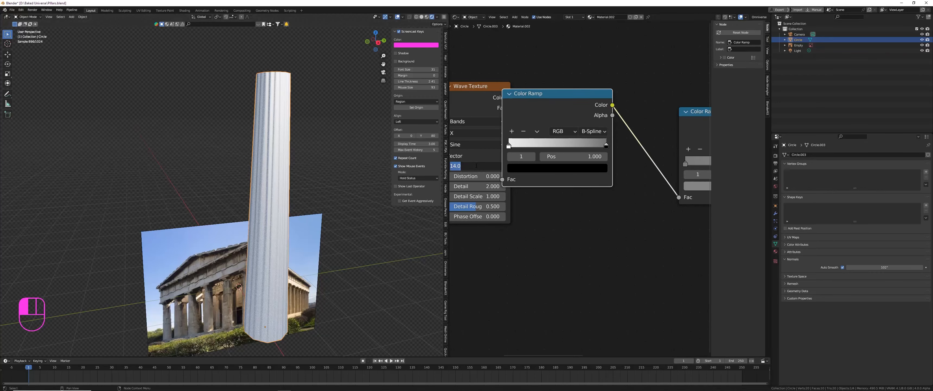
pyautogui.write('20')
pyautogui.press('Return')
pyautogui.moveTo(326, 163); pyautogui.dragTo(312, 140, button='middle')
pyautogui.scroll(-4, 541, 142)
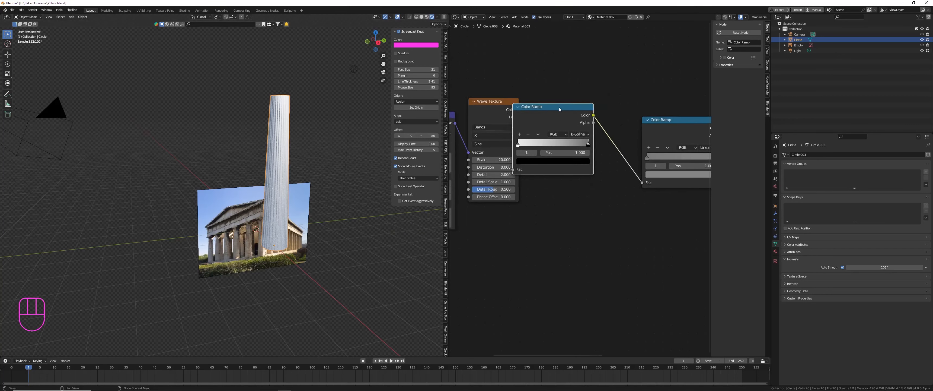
pyautogui.moveTo(560, 108); pyautogui.dragTo(594, 106)
pyautogui.scroll(8, 222, 244)
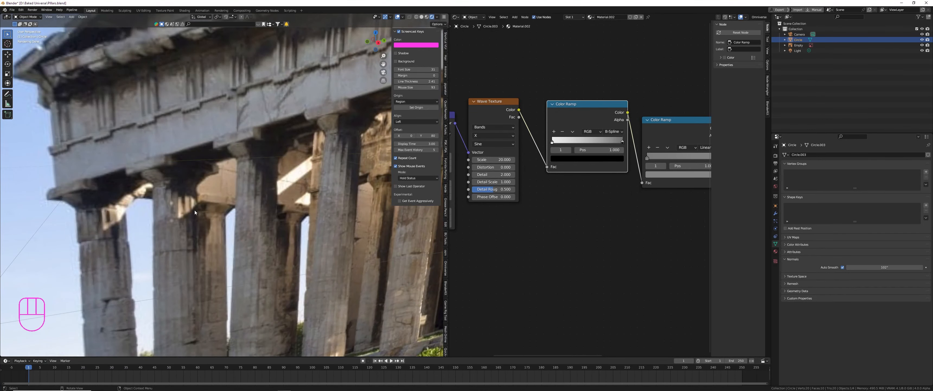
pyautogui.scroll(-3, 644, 203)
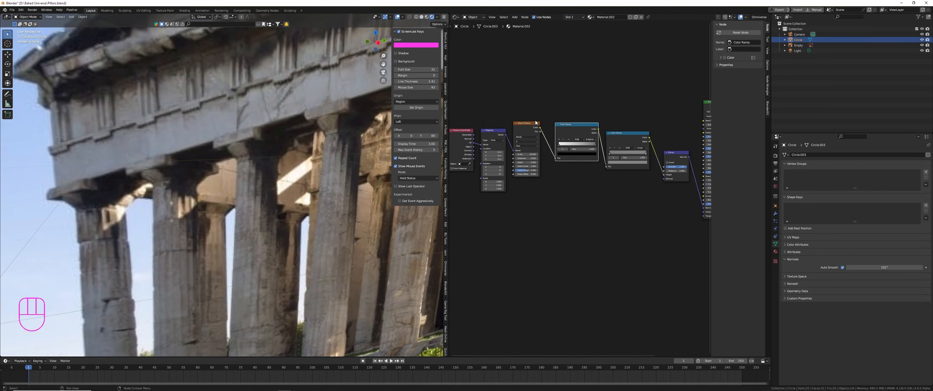
pyautogui.scroll(2, 536, 123)
pyautogui.click(531, 127)
pyautogui.hotkey('shift', 'd')
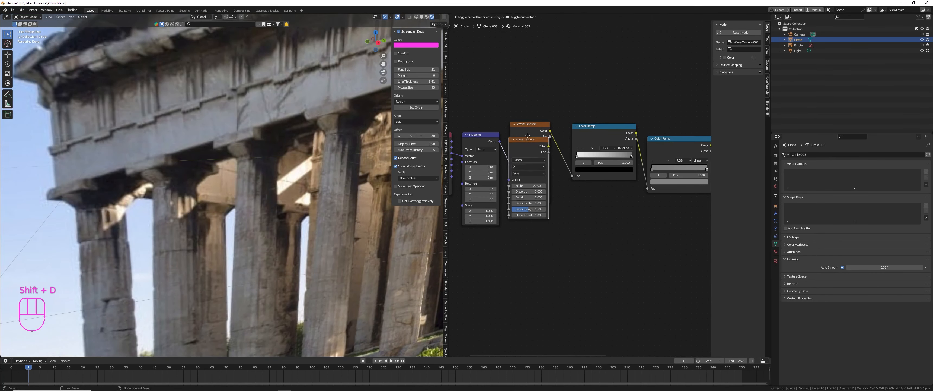
pyautogui.click(532, 228)
pyautogui.moveTo(536, 230); pyautogui.dragTo(583, 166, button='middle')
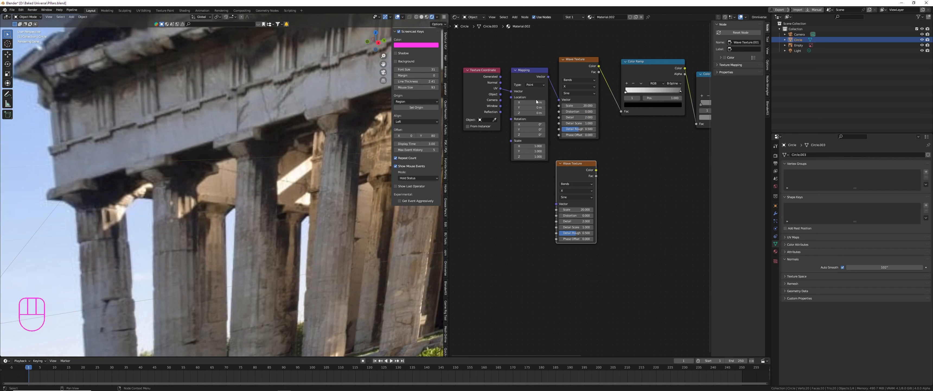
pyautogui.press('Delete')
# Duplicate the Wave Texture node with its Mapping connection kept and place the copy below the original.
pyautogui.click(583, 59)
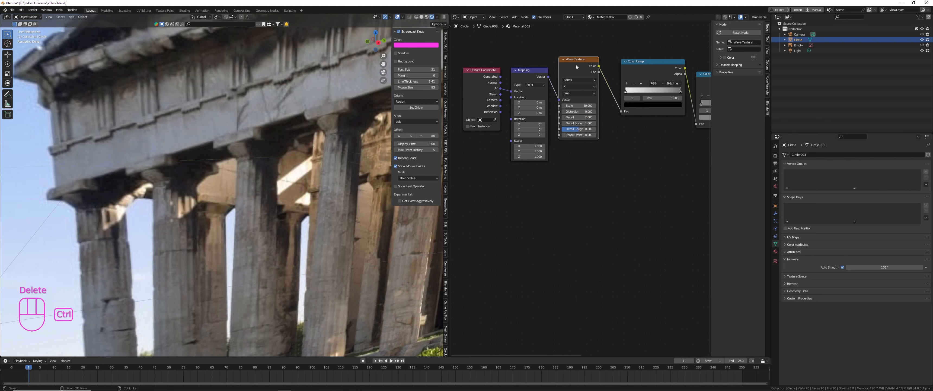
pyautogui.hotkey('shift', 'ctrl', 'd')
pyautogui.click(574, 162)
pyautogui.scroll(-2, 581, 171)
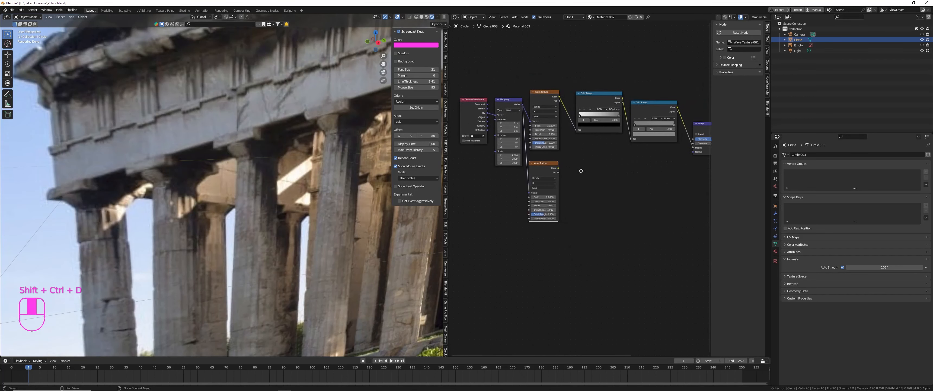
pyautogui.moveTo(581, 171)
pyautogui.mouseDown(button='middle')
pyautogui.moveTo(563, 171)
pyautogui.moveTo(572, 165)
pyautogui.mouseUp(button='middle')
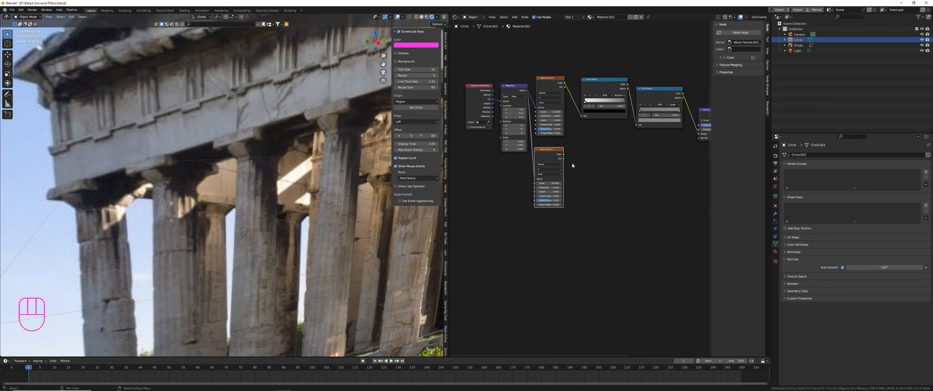
pyautogui.scroll(4, 539, 149)
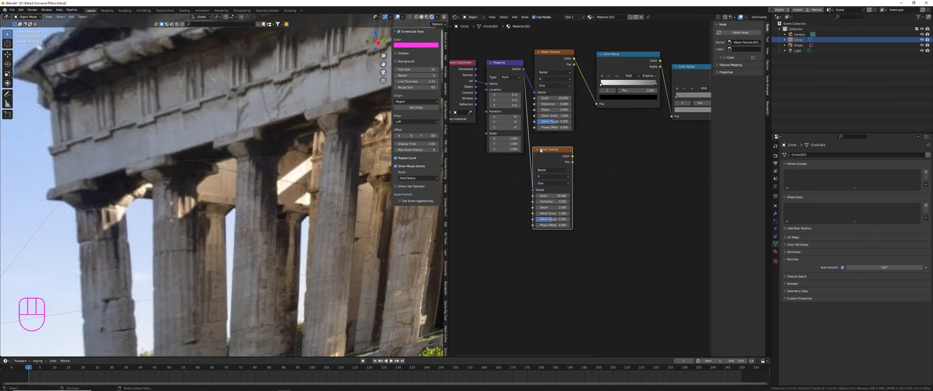
# Preview the duplicated Wave Texture on the pillar and bring the whole pillar into view.
pyautogui.keyDown('ctrl'); pyautogui.keyDown('shift'); pyautogui.click(539, 149); pyautogui.keyUp('shift'); pyautogui.keyUp('ctrl')
pyautogui.keyDown('shift'); pyautogui.moveTo(322, 214); pyautogui.dragTo(242, 184, button='middle'); pyautogui.keyUp('shift')
pyautogui.scroll(-6, 317, 179)
pyautogui.scroll(-5, 242, 183)
pyautogui.keyDown('shift'); pyautogui.moveTo(298, 71); pyautogui.dragTo(331, 117, button='middle'); pyautogui.keyUp('shift')
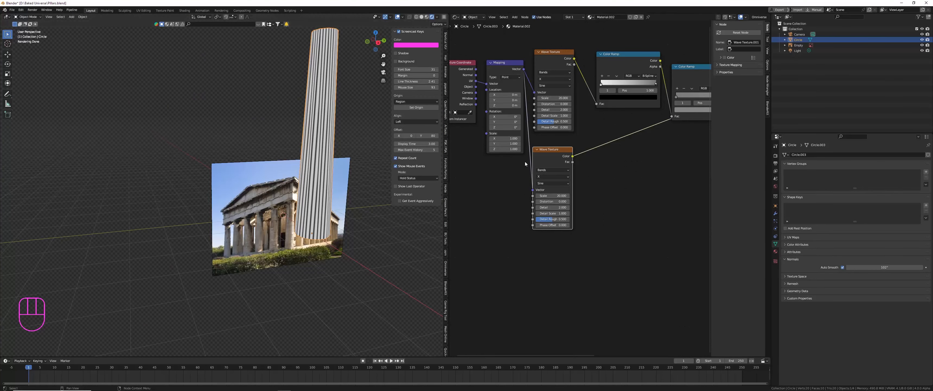
# Try the Z band direction on the duplicated Wave Texture, then set it to Y for horizontal rings.
pyautogui.moveTo(524, 162); pyautogui.dragTo(547, 152, button='middle')
pyautogui.scroll(3, 559, 162)
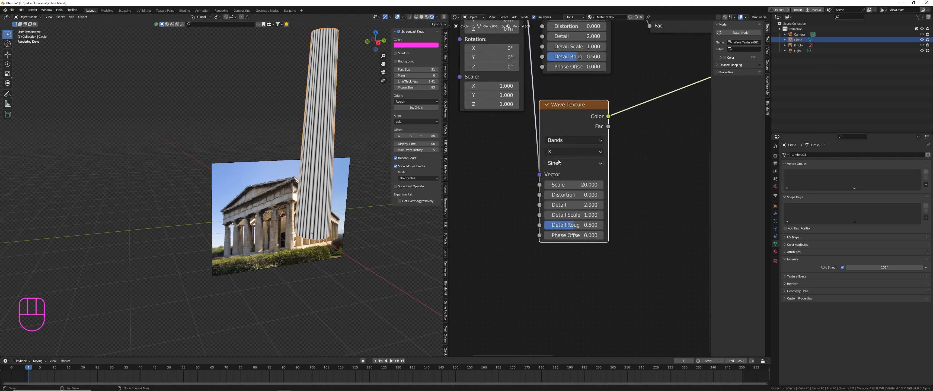
pyautogui.click(562, 156)
pyautogui.click(561, 180)
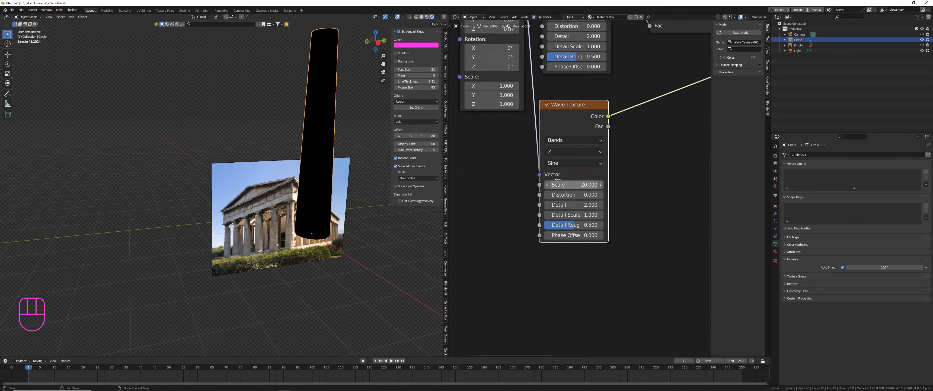
pyautogui.click(565, 152)
pyautogui.click(556, 175)
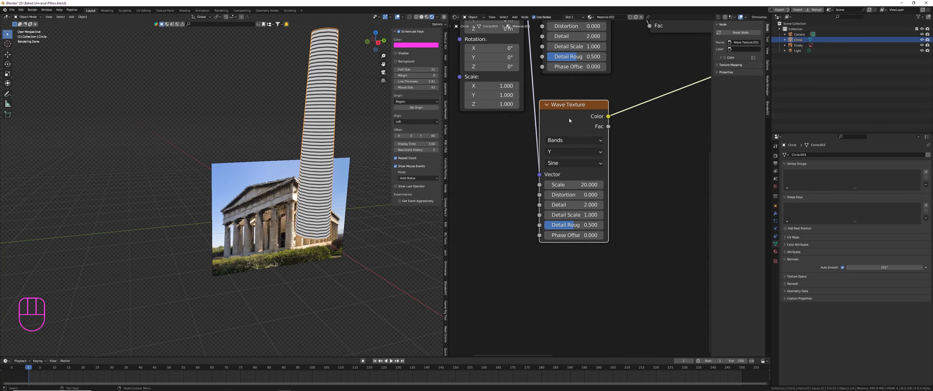
# Set the duplicated Wave Texture's scale to 1.5 so only a few wide rings cross the pillar.
pyautogui.moveTo(510, 163); pyautogui.dragTo(524, 163, button='middle')
pyautogui.scroll(-1, 524, 163)
pyautogui.moveTo(583, 183)
pyautogui.mouseDown()
pyautogui.moveTo(514, 183)
pyautogui.moveTo(595, 178)
pyautogui.mouseUp()
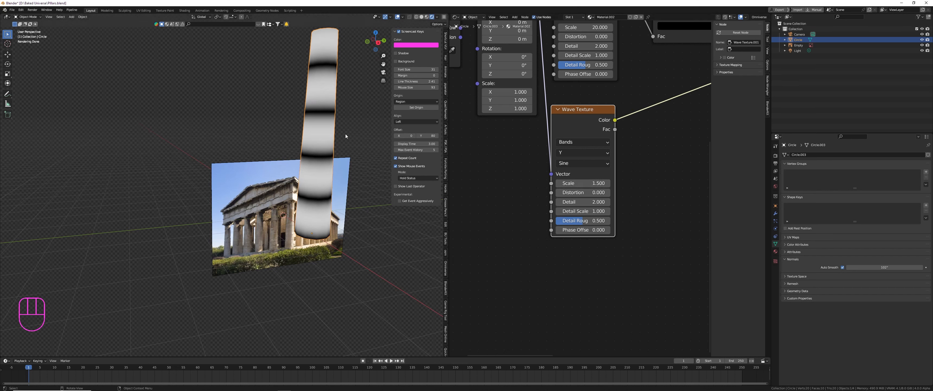
pyautogui.scroll(-3, 499, 172)
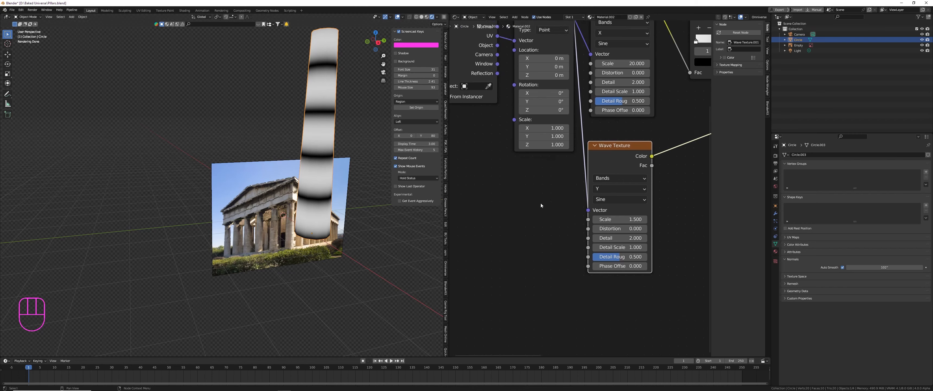
pyautogui.moveTo(578, 175); pyautogui.dragTo(584, 174)
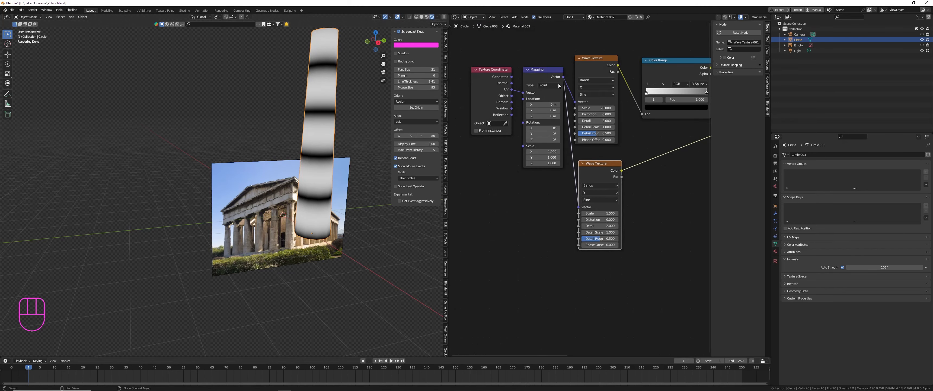
# Duplicate the Mapping node with its Texture Coordinate link kept and connect the copy to the second Wave Texture's Vector input.
pyautogui.click(548, 69)
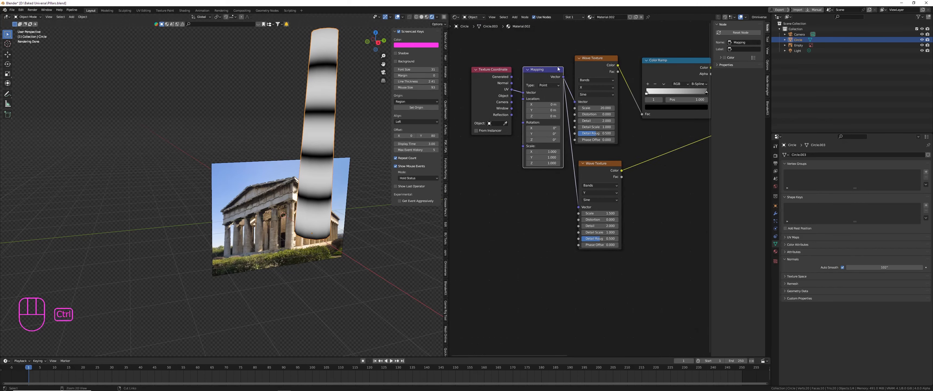
pyautogui.hotkey('ctrl', 'shift', 'd')
pyautogui.click(555, 183)
pyautogui.moveTo(560, 190); pyautogui.dragTo(580, 208)
# Lower the Y location of the second Mapping node slightly to shift the horizontal rings along the pillar.
pyautogui.moveTo(545, 255); pyautogui.dragTo(572, 206, button='middle')
pyautogui.scroll(8, 568, 189)
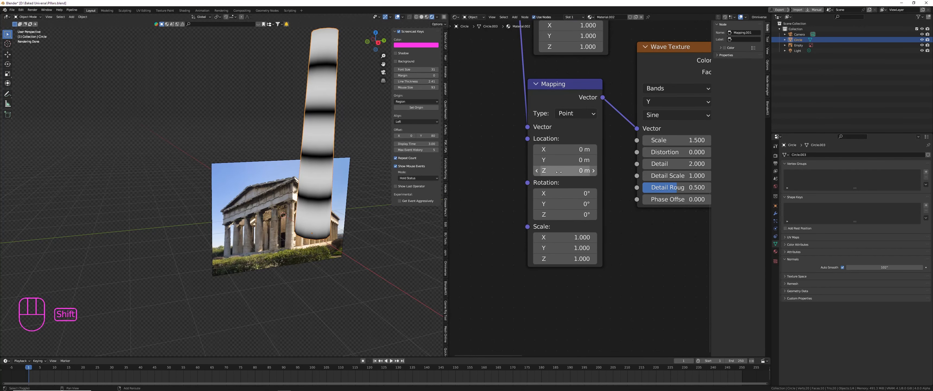
pyautogui.moveTo(557, 158); pyautogui.dragTo(537, 158)
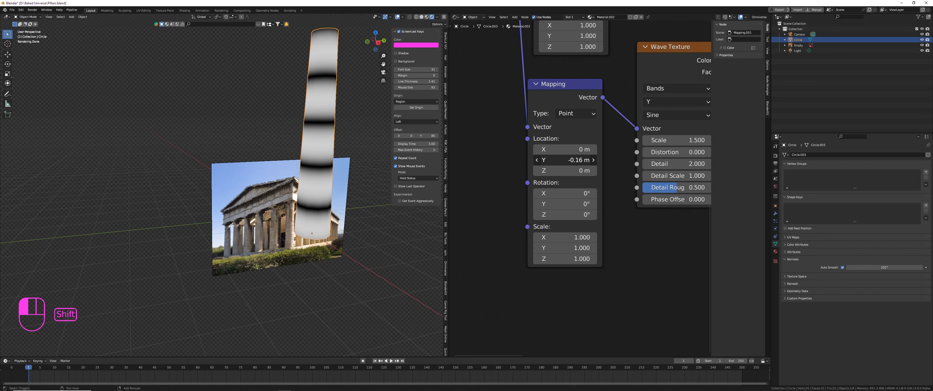
pyautogui.moveTo(536, 158)
pyautogui.keyDown('shift'); pyautogui.mouseDown()
pyautogui.moveTo(546, 158)
pyautogui.moveTo(534, 158)
pyautogui.mouseUp(); pyautogui.keyUp('shift')
# Add a Color Ramp on the link leaving the second Wave Texture, fed by the wave output.
pyautogui.scroll(-7, 621, 152)
pyautogui.moveTo(703, 95); pyautogui.dragTo(588, 162, button='middle')
pyautogui.hotkey('shift', 'a')
pyautogui.click(588, 162)
pyautogui.write('color ramp')
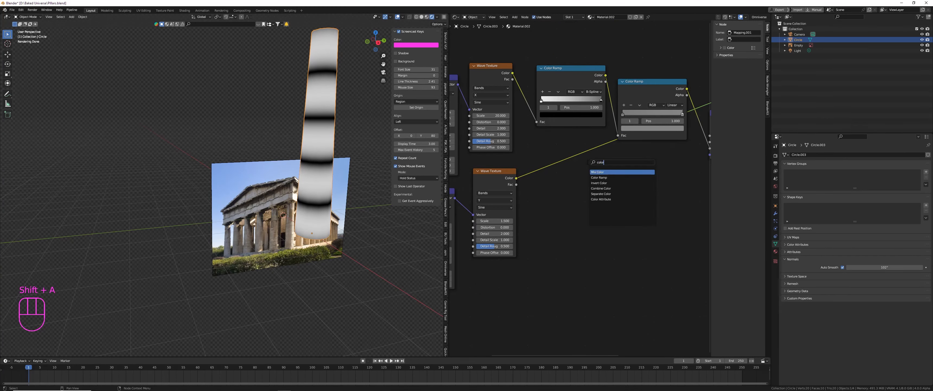
pyautogui.press('Return')
pyautogui.click(566, 190)
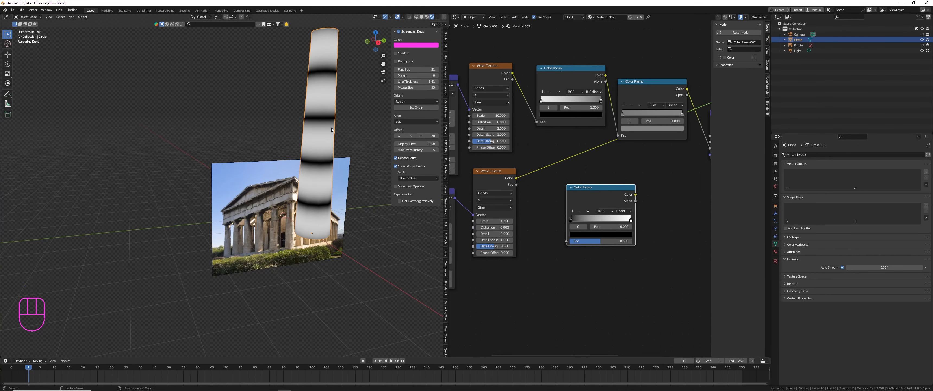
pyautogui.scroll(2, 314, 146)
pyautogui.moveTo(580, 188); pyautogui.dragTo(548, 201)
pyautogui.scroll(4, 547, 203)
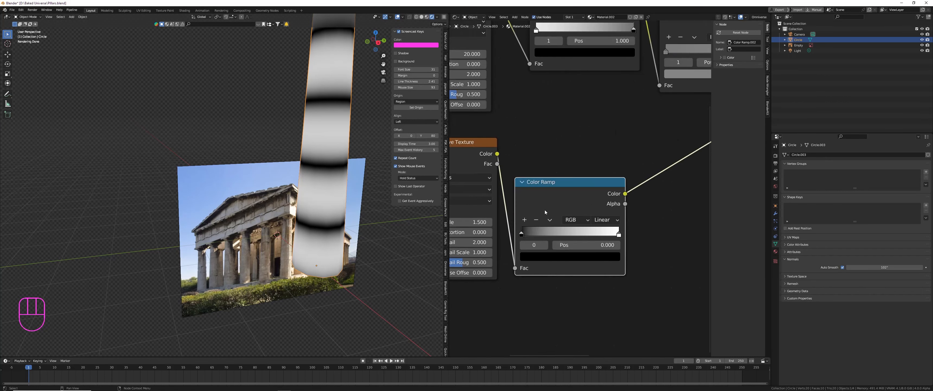
# Move the new Color Ramp's white stop to position 0.001 to narrow the black rings into thin seams.
pyautogui.moveTo(649, 245); pyautogui.dragTo(514, 246)
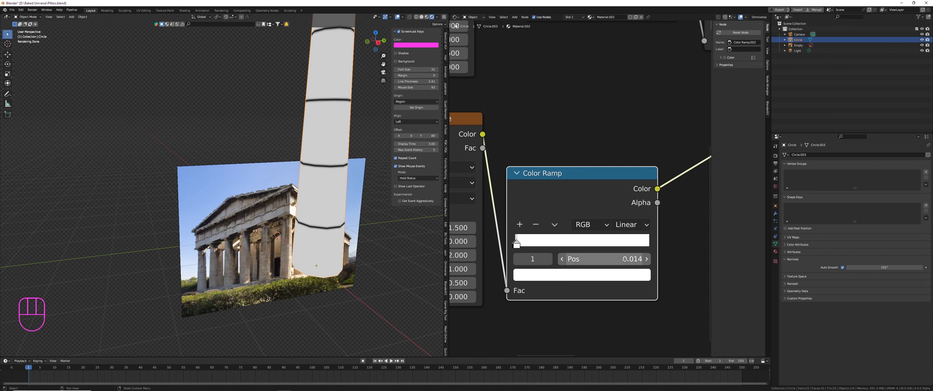
pyautogui.click(623, 258)
pyautogui.write('0.001')
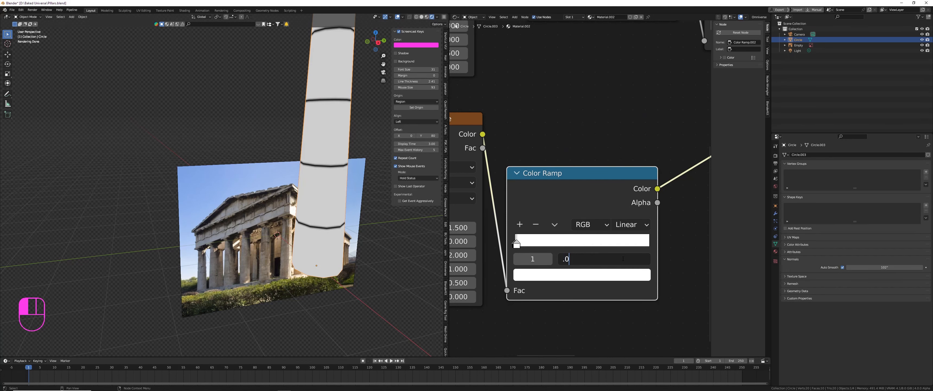
pyautogui.press('Return')
pyautogui.scroll(7, 322, 152)
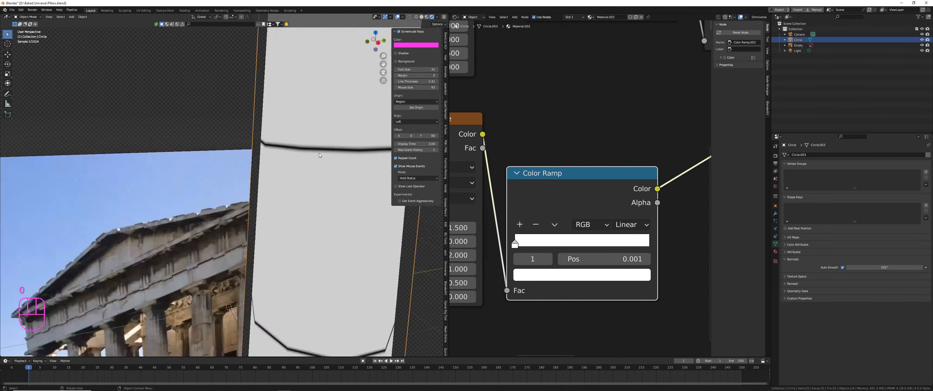
pyautogui.scroll(-9, 318, 160)
pyautogui.scroll(-3, 511, 159)
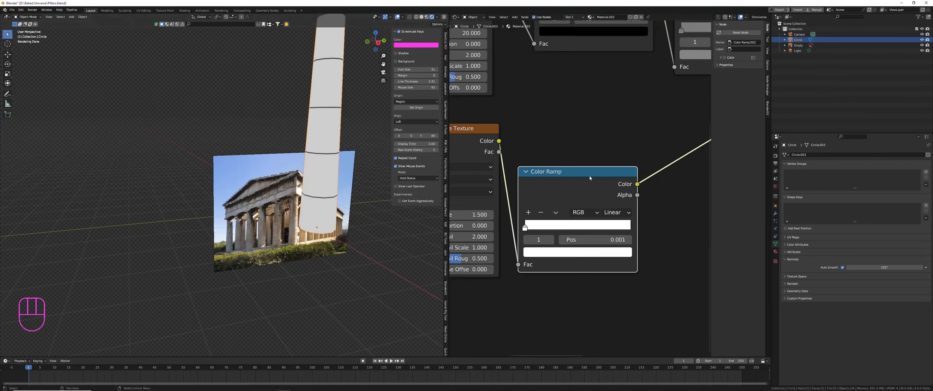
# Add another Color Ramp on the link after the seam ramp.
pyautogui.scroll(2, 485, 186)
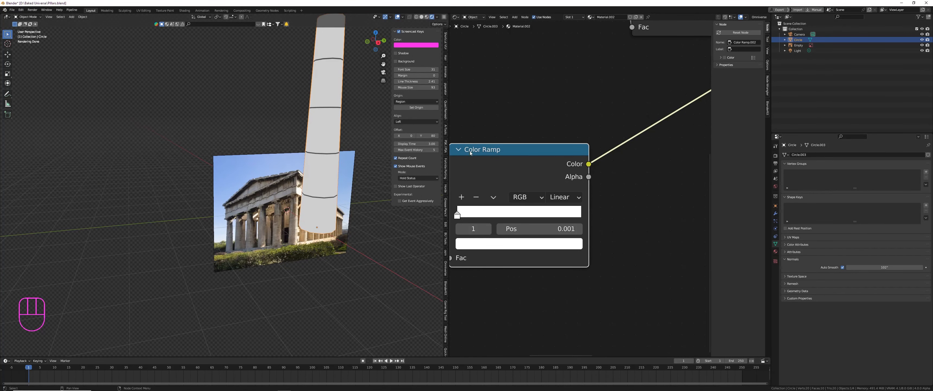
pyautogui.moveTo(575, 140); pyautogui.dragTo(485, 145, button='middle')
pyautogui.scroll(1, 536, 131)
pyautogui.hotkey('shift', 'a')
pyautogui.click(532, 133)
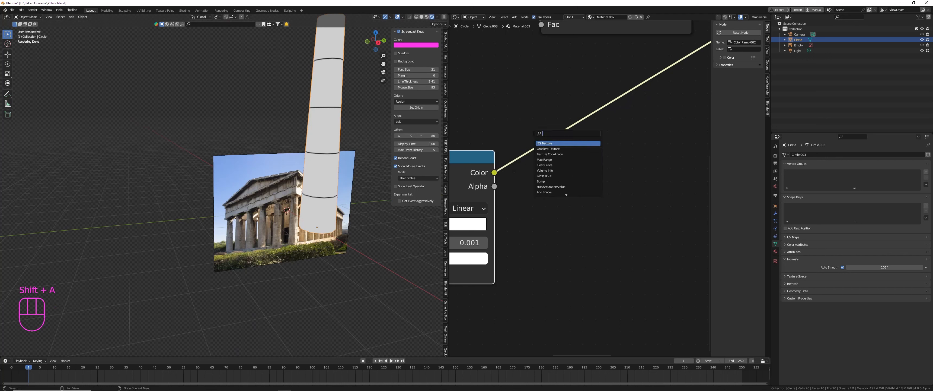
pyautogui.write('color r')
pyautogui.press('Return')
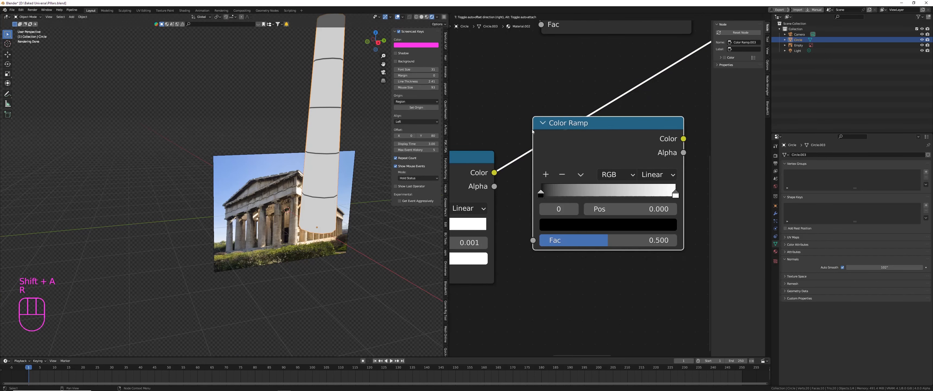
pyautogui.click(591, 190)
# Move the white stop of the last Color Ramp in the seam chain to about 0.173.
pyautogui.moveTo(688, 194); pyautogui.dragTo(570, 193)
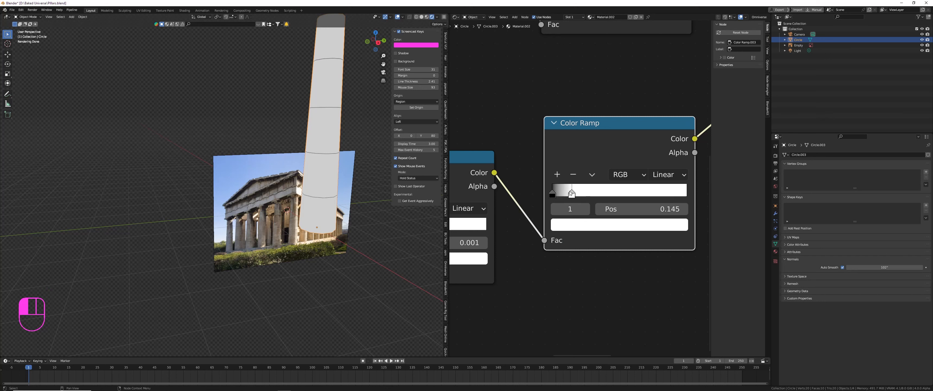
pyautogui.moveTo(575, 192); pyautogui.dragTo(575, 192)
pyautogui.scroll(-3, 575, 192)
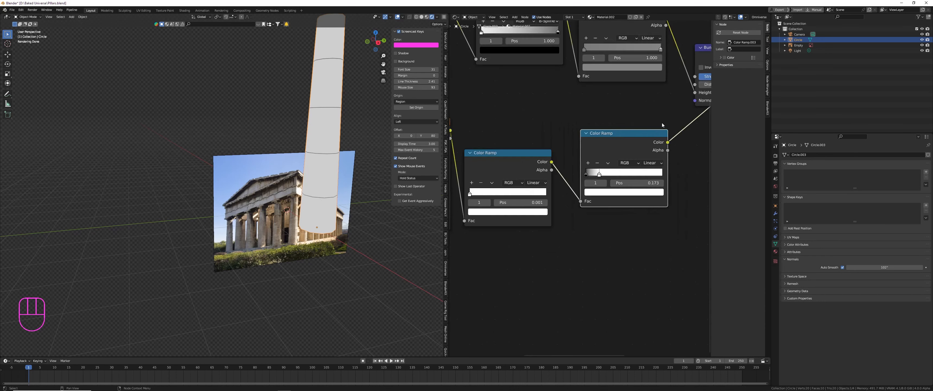
# Connect the seam Color Ramp's Color output to the Principled BSDF's Base Color and route the shader to the Material Output.
pyautogui.moveTo(581, 142); pyautogui.dragTo(559, 180, button='middle')
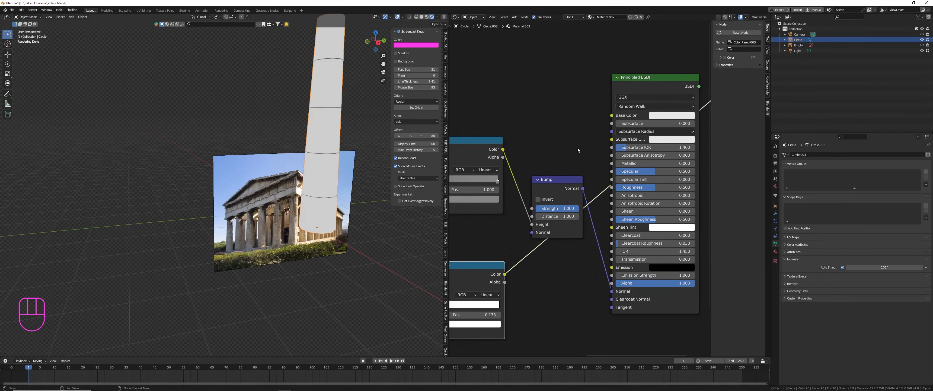
pyautogui.moveTo(577, 148); pyautogui.dragTo(587, 130, button='middle')
pyautogui.moveTo(515, 257); pyautogui.dragTo(622, 97)
pyautogui.moveTo(649, 90); pyautogui.dragTo(552, 129, button='middle')
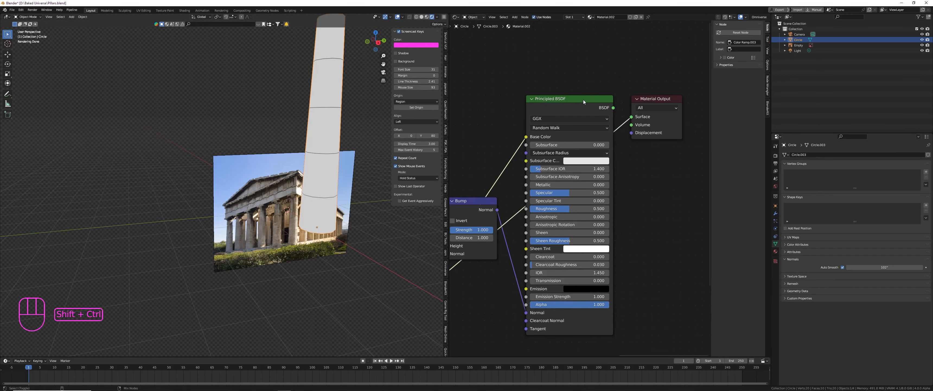
pyautogui.keyDown('ctrl'); pyautogui.keyDown('shift'); pyautogui.click(583, 100); pyautogui.keyUp('shift'); pyautogui.keyUp('ctrl')
# Move the Bump node farther from the color ramps to make room for another node before it.
pyautogui.keyDown('shift'); pyautogui.moveTo(454, 189); pyautogui.dragTo(559, 144, button='middle'); pyautogui.keyUp('shift')
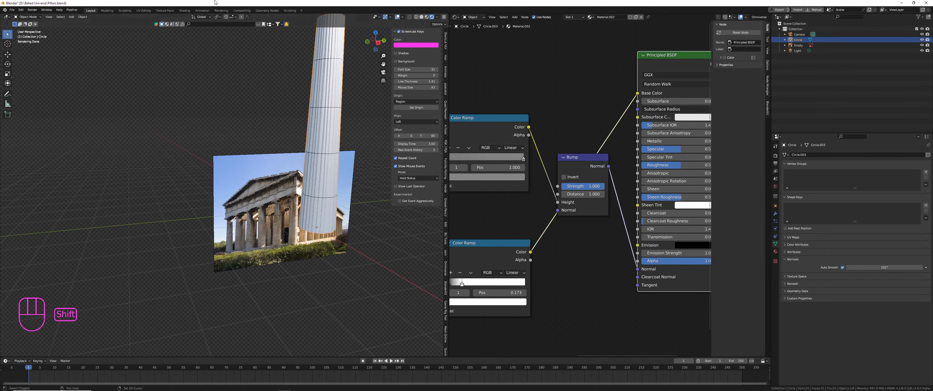
pyautogui.moveTo(175, 5)
pyautogui.mouseDown()
pyautogui.moveTo(179, 13)
pyautogui.moveTo(185, 1)
pyautogui.mouseUp()
pyautogui.keyDown('shift'); pyautogui.moveTo(351, 168); pyautogui.dragTo(294, 199, button='middle'); pyautogui.keyUp('shift')
pyautogui.press('Escape')
pyautogui.scroll(-3, 545, 221)
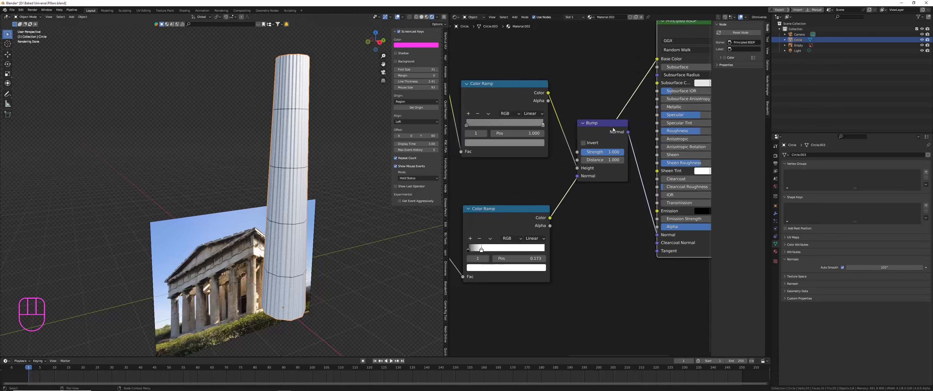
pyautogui.moveTo(689, 202); pyautogui.dragTo(589, 74)
pyautogui.moveTo(586, 99); pyautogui.dragTo(651, 99)
pyautogui.moveTo(536, 173); pyautogui.dragTo(602, 224)
pyautogui.scroll(3, 537, 226)
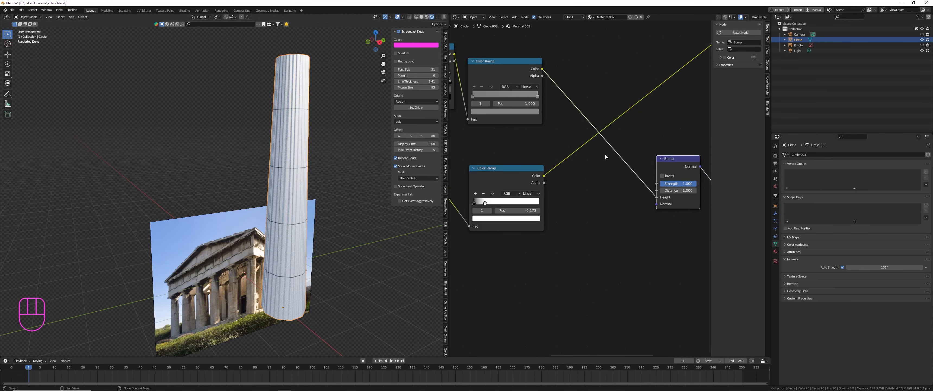
# Try adding a Mix node between the seam Color Ramp and the Bump node, then delete it.
pyautogui.moveTo(605, 157); pyautogui.dragTo(679, 187, button='middle')
pyautogui.moveTo(455, 165); pyautogui.dragTo(570, 156, button='middle')
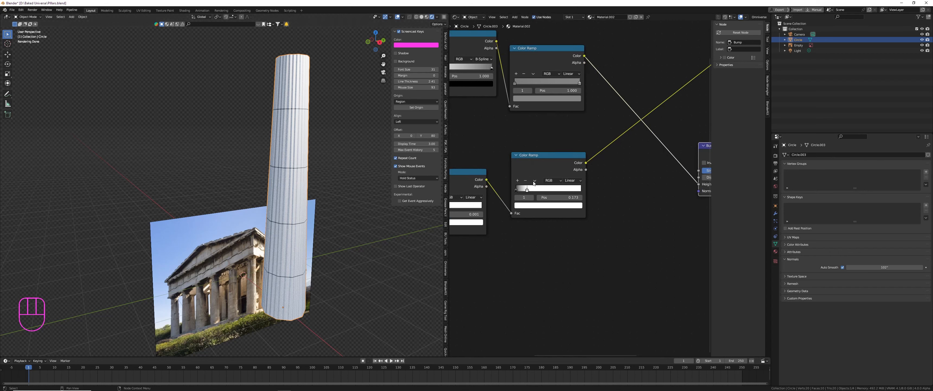
pyautogui.moveTo(599, 173); pyautogui.dragTo(544, 176, button='middle')
pyautogui.hotkey('shift', 'a')
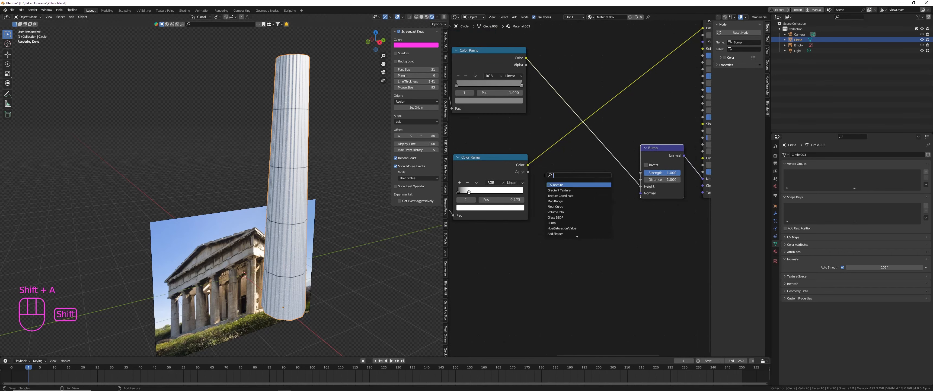
pyautogui.write('mix')
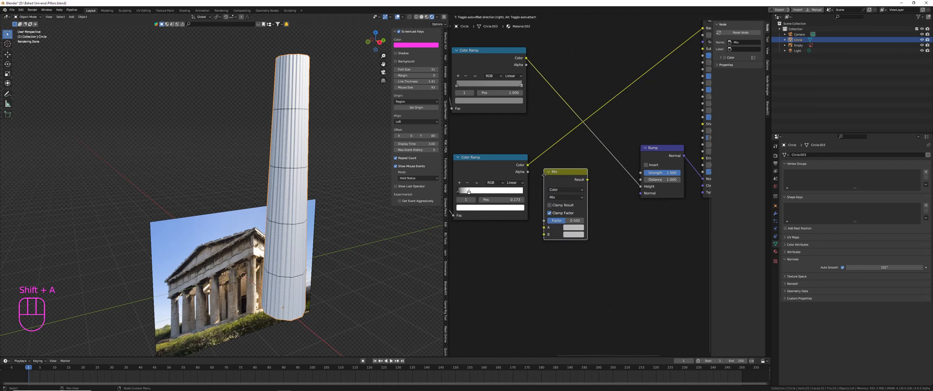
pyautogui.press('Return')
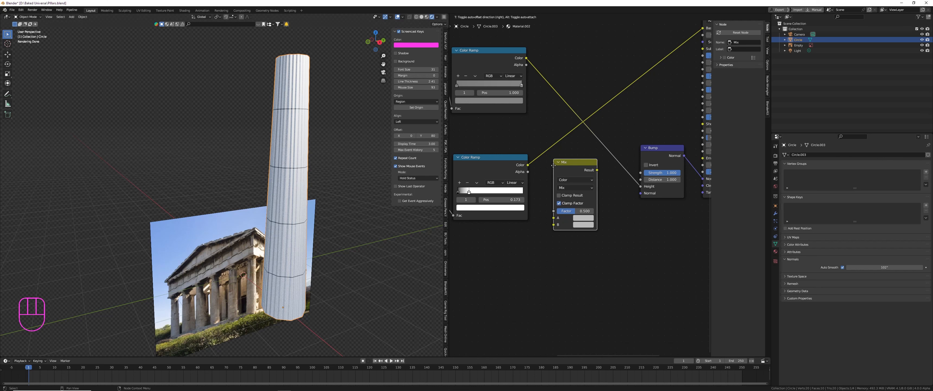
pyautogui.click(553, 166)
pyautogui.press('Delete')
# Insert a Math node set to Add before the Bump's Height input and connect the seam ramp's Color to its second Value.
pyautogui.hotkey('shift', 'a')
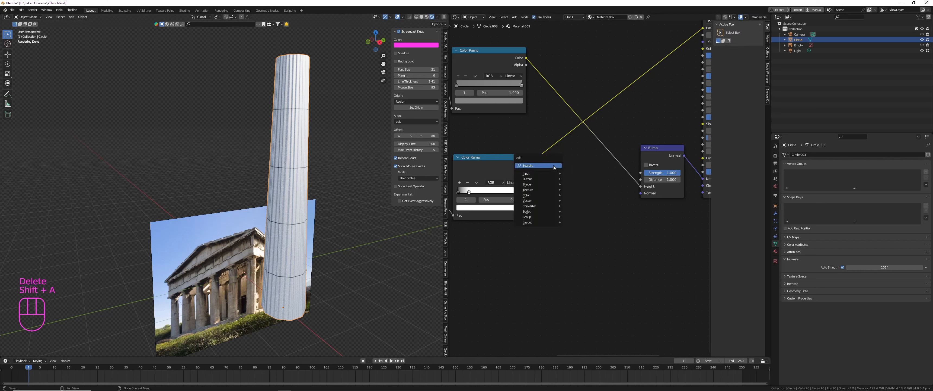
pyautogui.click(554, 166)
pyautogui.write('math')
pyautogui.press('Return')
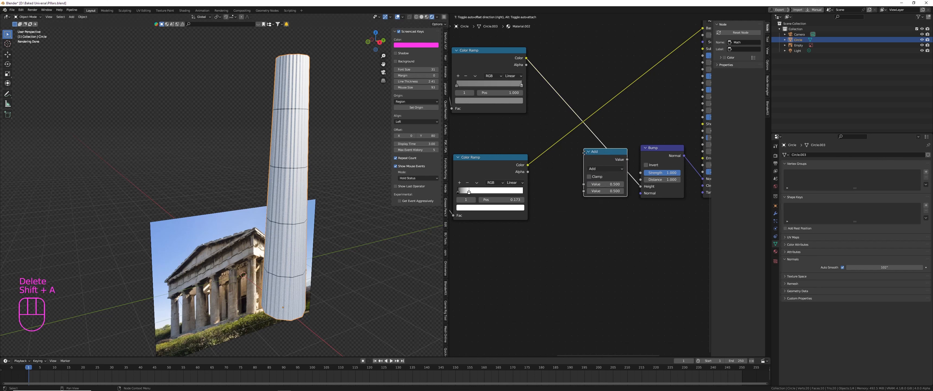
pyautogui.click(574, 149)
pyautogui.scroll(1, 547, 166)
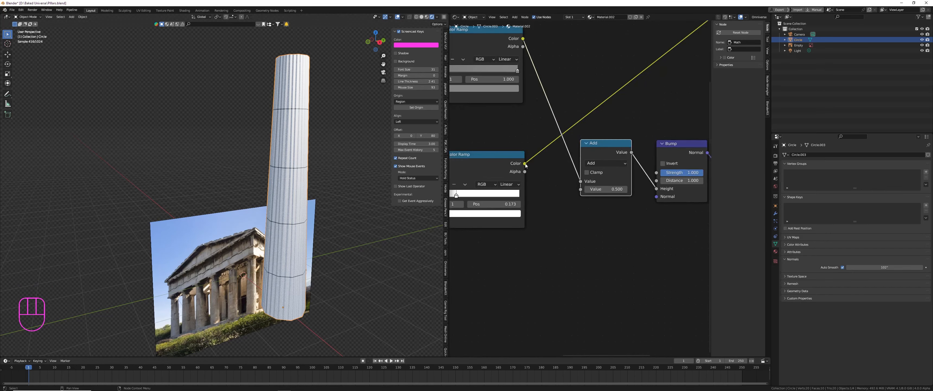
pyautogui.moveTo(526, 164); pyautogui.dragTo(580, 188)
# Examine the combined fluting and seam bump on the pillar up close and from a distance.
pyautogui.scroll(-4, 544, 160)
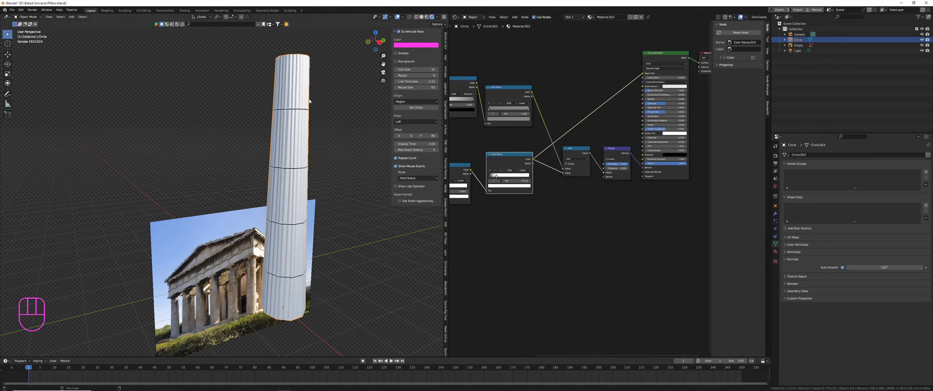
pyautogui.scroll(6, 286, 124)
pyautogui.scroll(4, 286, 125)
pyautogui.scroll(-6, 299, 145)
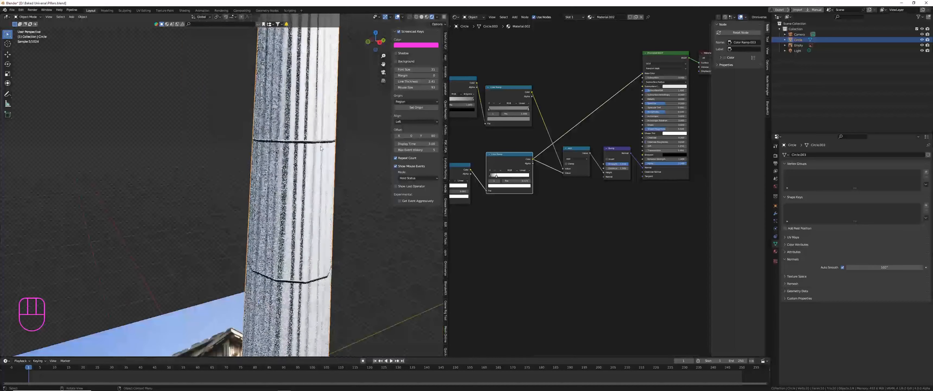
pyautogui.scroll(3, 293, 143)
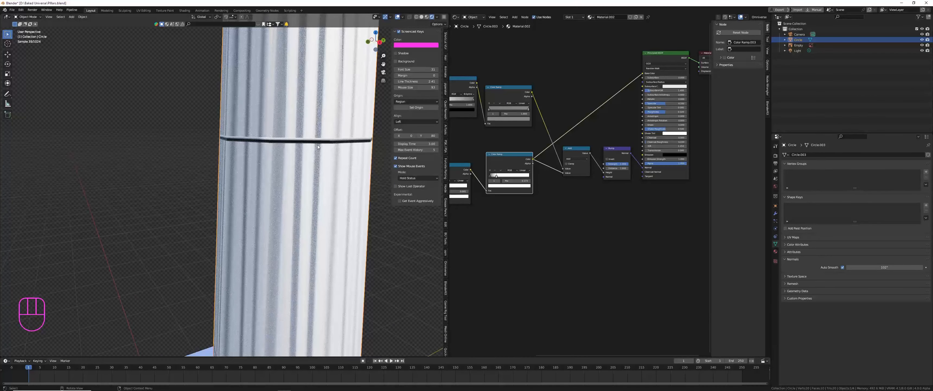
pyautogui.scroll(-8, 322, 158)
pyautogui.keyDown('shift'); pyautogui.moveTo(322, 158); pyautogui.dragTo(310, 136, button='middle'); pyautogui.keyUp('shift')
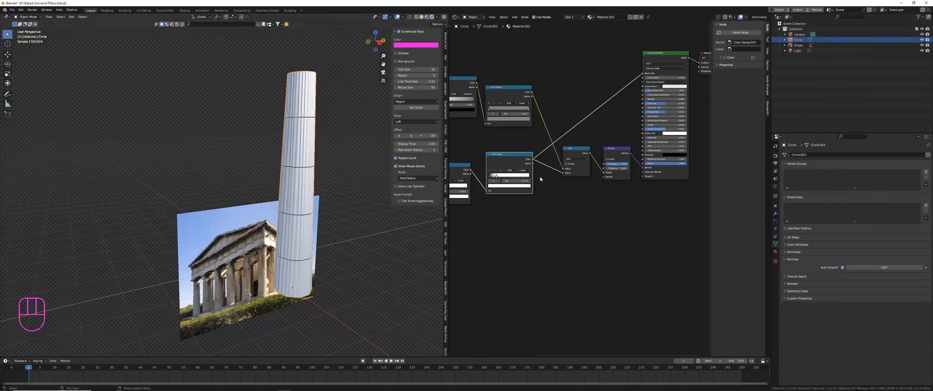
# Duplicate the last seam Color Ramp with its input link kept and connect the copy's Color to the Add node's second Value.
pyautogui.scroll(7, 522, 174)
pyautogui.moveTo(523, 174); pyautogui.dragTo(561, 162, button='middle')
pyautogui.moveTo(553, 151); pyautogui.dragTo(539, 172)
pyautogui.moveTo(538, 178); pyautogui.dragTo(536, 122, button='middle')
pyautogui.scroll(3, 556, 129)
pyautogui.scroll(-4, 515, 155)
pyautogui.moveTo(532, 99); pyautogui.dragTo(538, 91)
pyautogui.hotkey('shift', 'ctrl', 'd')
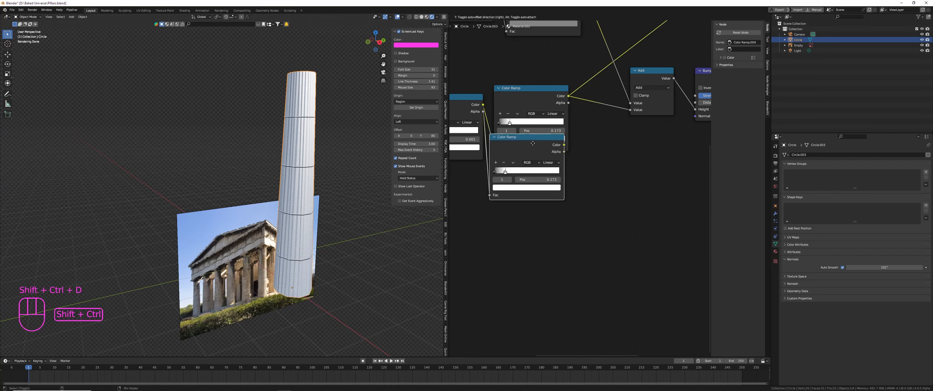
pyautogui.click(537, 168)
pyautogui.moveTo(567, 172); pyautogui.dragTo(631, 113)
# Brighten the black stop of the duplicated Color Ramp to gray.
pyautogui.scroll(4, 509, 149)
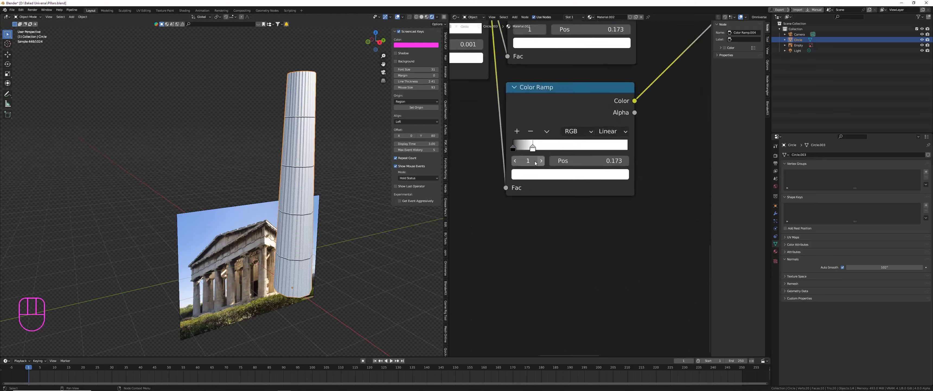
pyautogui.scroll(8, 266, 150)
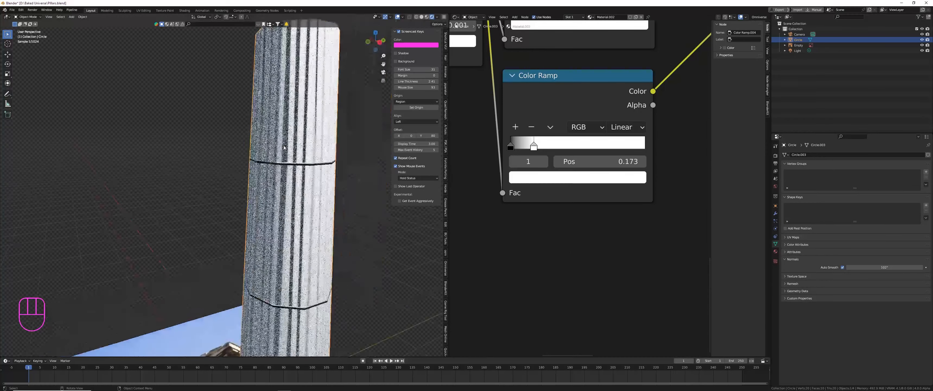
pyautogui.click(510, 146)
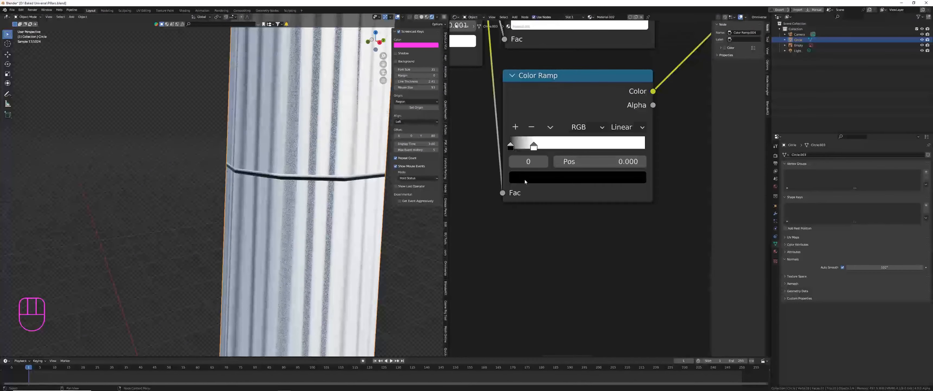
pyautogui.click(577, 177)
pyautogui.moveTo(635, 294); pyautogui.dragTo(635, 228)
# Darken the white stop of the duplicated Color Ramp to a gray with value 0.228.
pyautogui.click(533, 146)
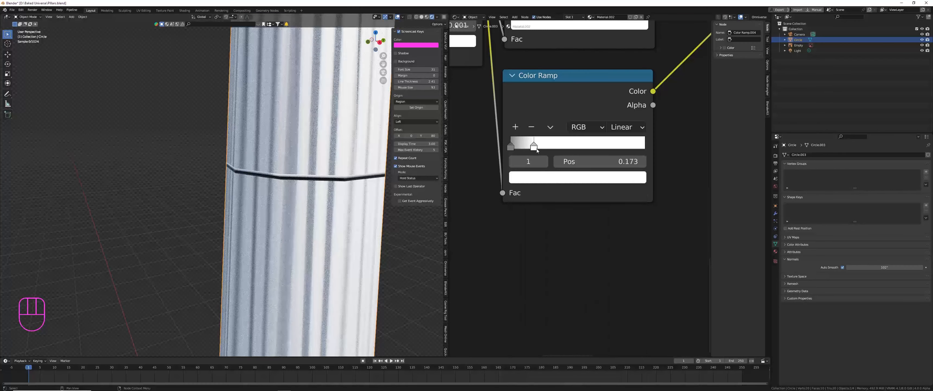
pyautogui.click(570, 177)
pyautogui.moveTo(635, 191); pyautogui.dragTo(635, 242)
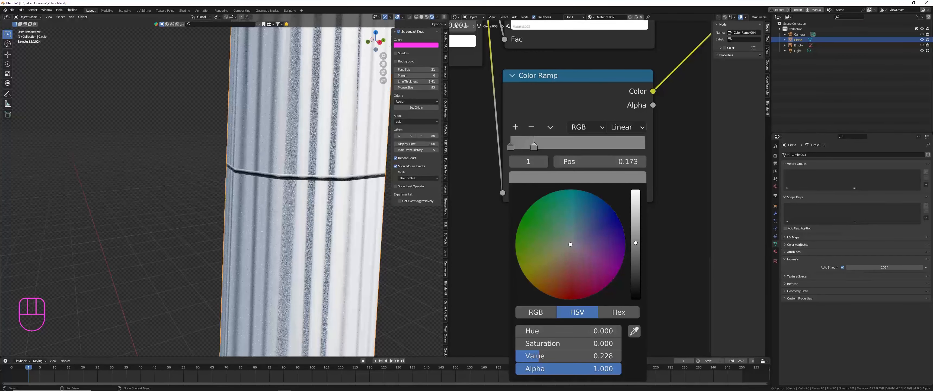
pyautogui.scroll(-5, 341, 193)
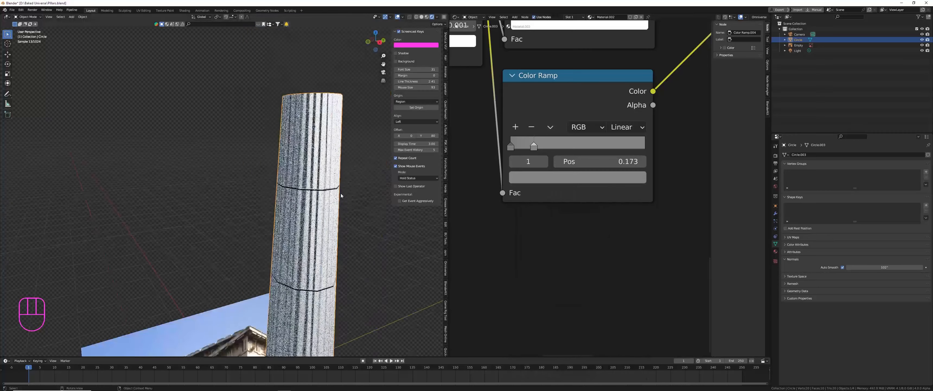
# Reposition the fluting branch's Mapping node between the Texture Coordinate and Wave Texture nodes.
pyautogui.scroll(-3, 277, 149)
pyautogui.keyDown('shift'); pyautogui.moveTo(339, 203); pyautogui.dragTo(282, 153, button='middle'); pyautogui.keyUp('shift')
pyautogui.scroll(-12, 616, 118)
pyautogui.moveTo(615, 121); pyautogui.dragTo(514, 237, button='middle')
pyautogui.moveTo(558, 141); pyautogui.dragTo(642, 146, button='middle')
pyautogui.scroll(-4, 529, 178)
pyautogui.click(532, 98)
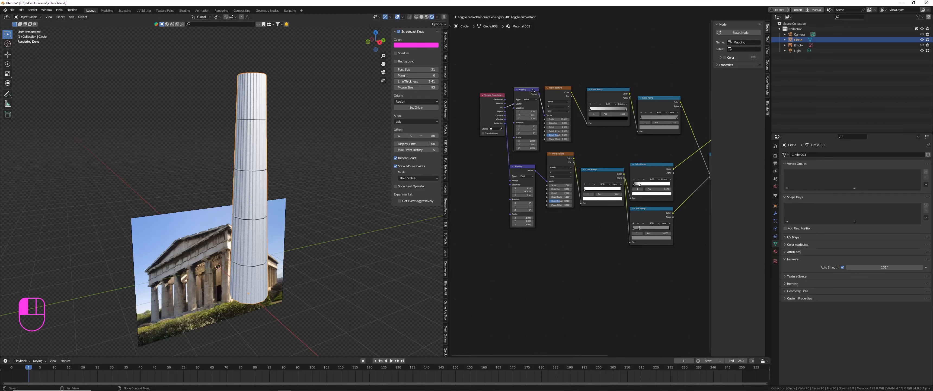
# Group the fluting nodes, from Texture Coordinate to the last Color Ramp, in a frame labelled "Vertical Bump".
pyautogui.scroll(-3, 530, 155)
pyautogui.moveTo(465, 114); pyautogui.dragTo(614, 160)
pyautogui.scroll(2, 518, 150)
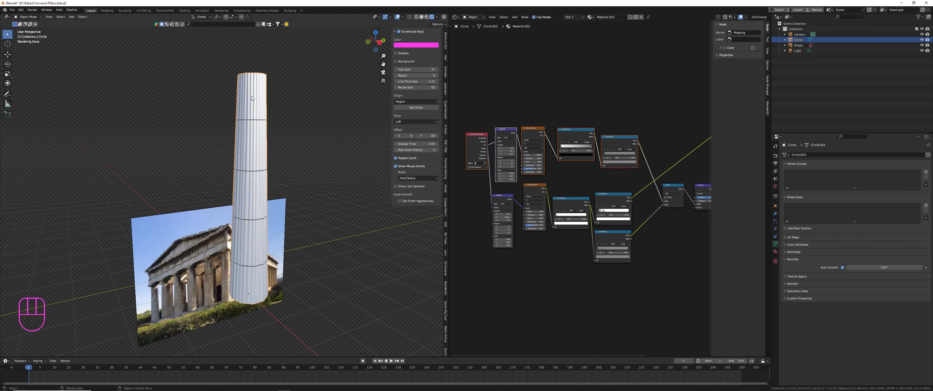
pyautogui.hotkey('ctrl', 'j')
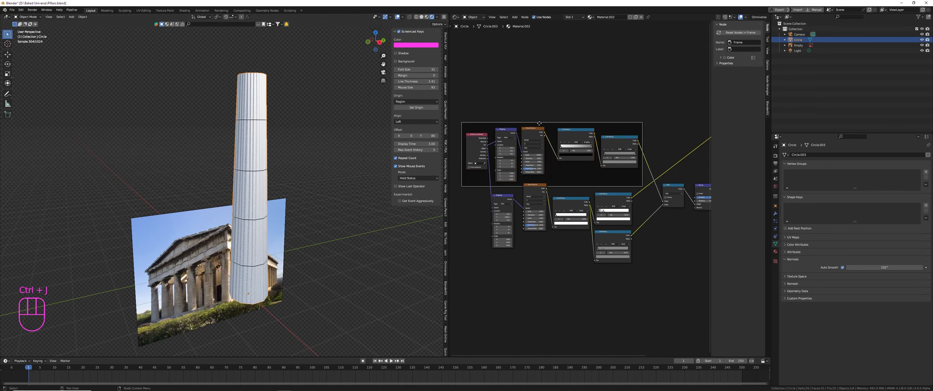
pyautogui.press('F2')
pyautogui.write('Vertical Bump')
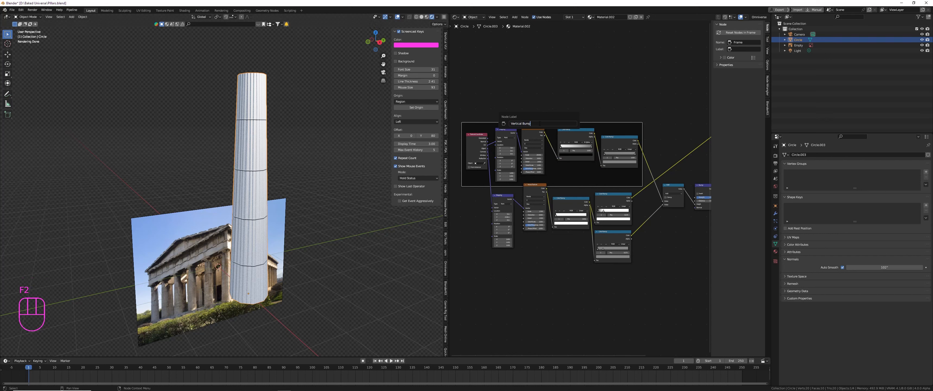
pyautogui.press('Return')
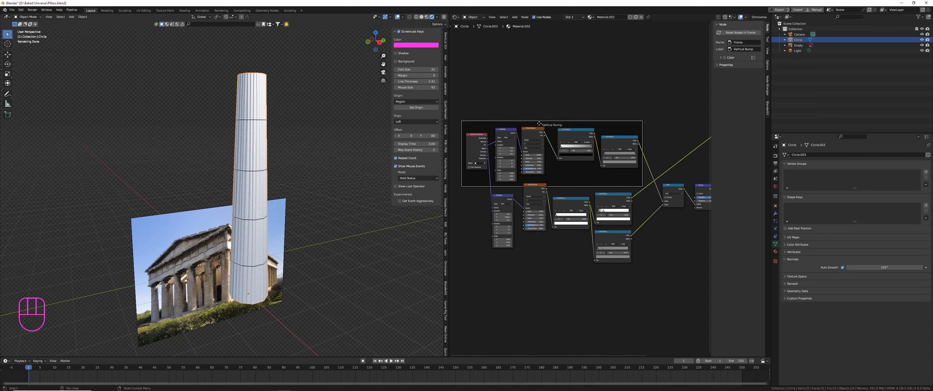
# Move the Vertical Bump frame up and group the seam nodes below it in a second frame labelled "Horizontal BUmp".
pyautogui.moveTo(539, 123); pyautogui.dragTo(542, 113)
pyautogui.moveTo(464, 183); pyautogui.dragTo(623, 272)
pyautogui.hotkey('ctrl', 'j')
pyautogui.moveTo(563, 182); pyautogui.dragTo(557, 194)
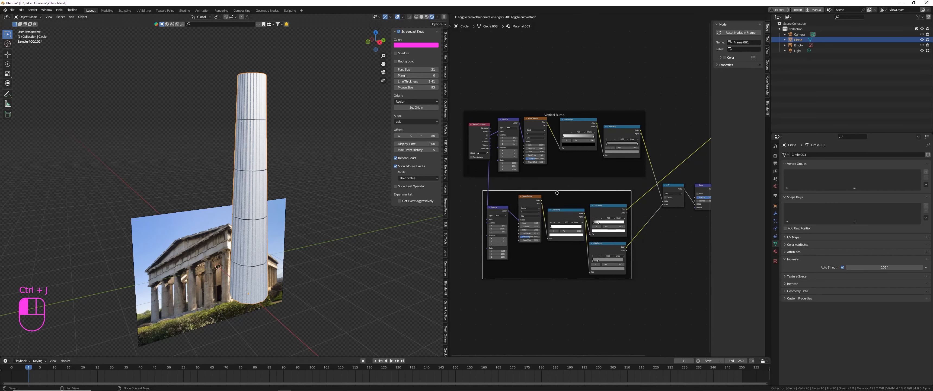
pyautogui.press('F2')
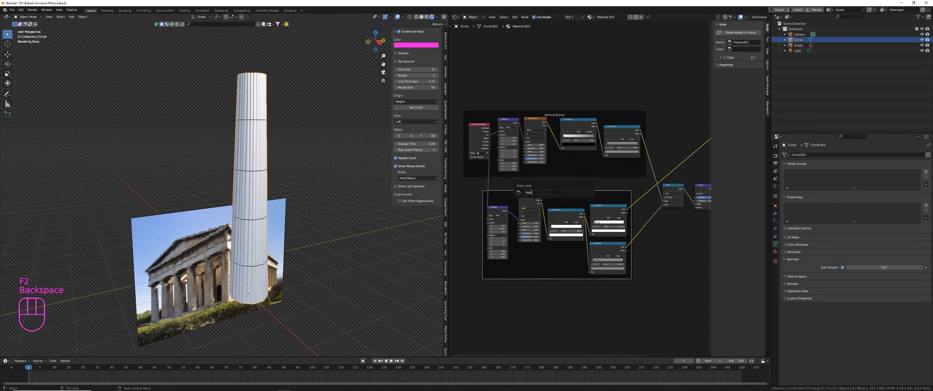
pyautogui.write('Horizontal BUmp')
pyautogui.press('Return')
# Shift the two bump frames so they line up above one another, clear of the Add node.
pyautogui.scroll(-2, 536, 186)
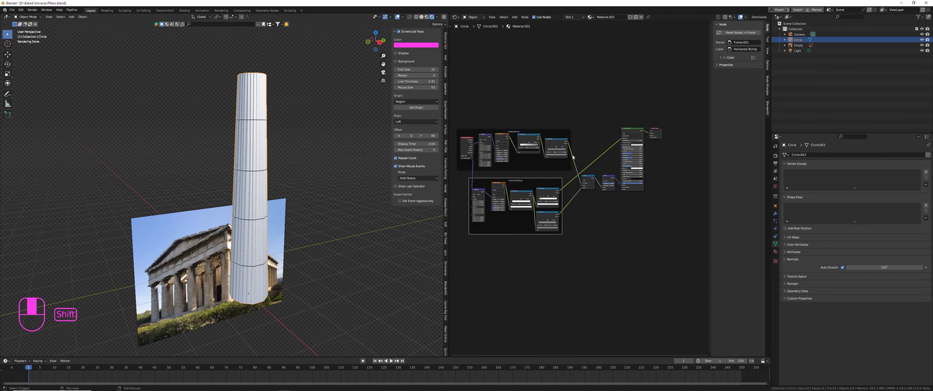
pyautogui.moveTo(526, 181); pyautogui.dragTo(515, 181)
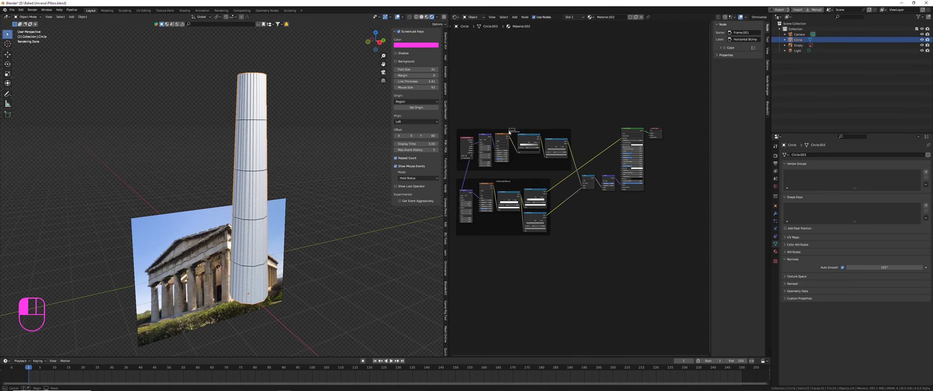
pyautogui.moveTo(513, 132); pyautogui.dragTo(489, 135)
pyautogui.scroll(2, 610, 111)
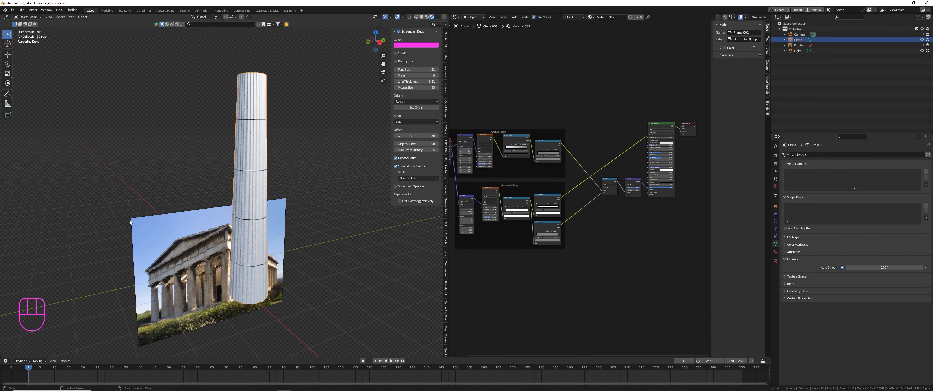
# Examine the pillar's bump result and compare it with the stone colouring of the columns in the reference photo.
pyautogui.scroll(2, 130, 222)
pyautogui.scroll(2, 606, 144)
pyautogui.scroll(1, 586, 210)
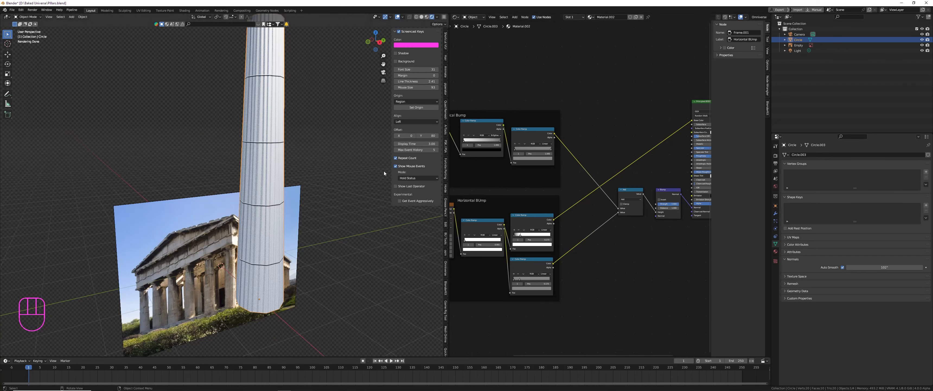
pyautogui.scroll(-4, 275, 134)
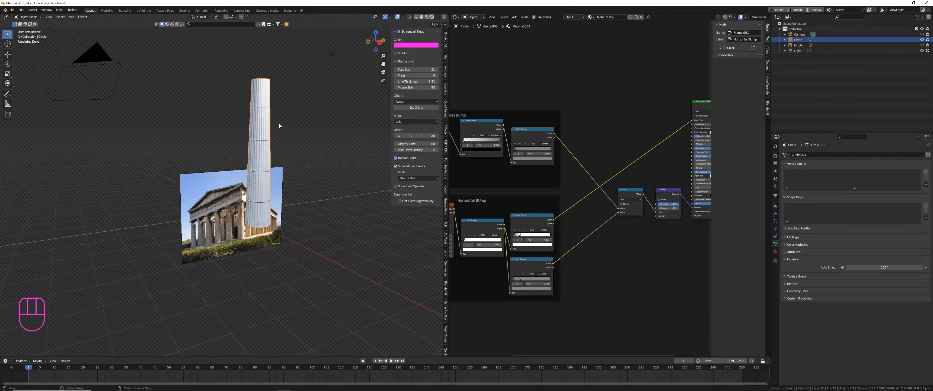
pyautogui.scroll(2, 255, 76)
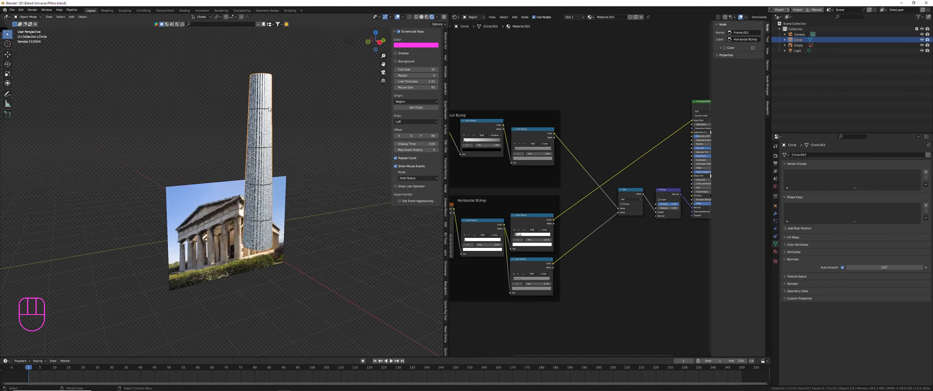
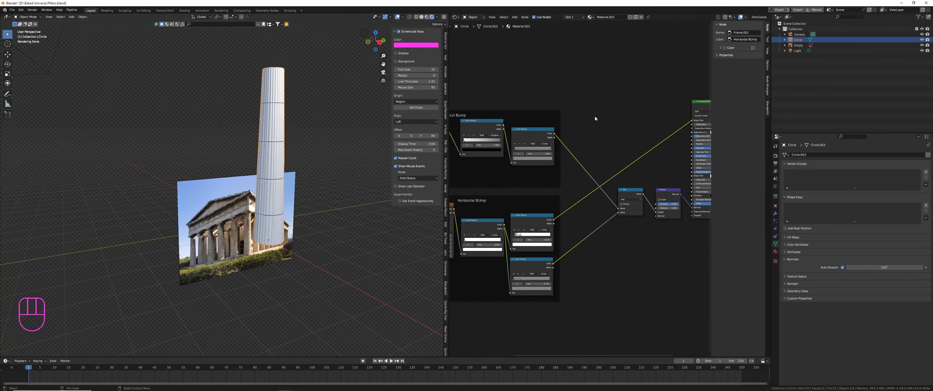
pyautogui.scroll(2, 595, 119)
pyautogui.moveTo(632, 125); pyautogui.dragTo(564, 129)
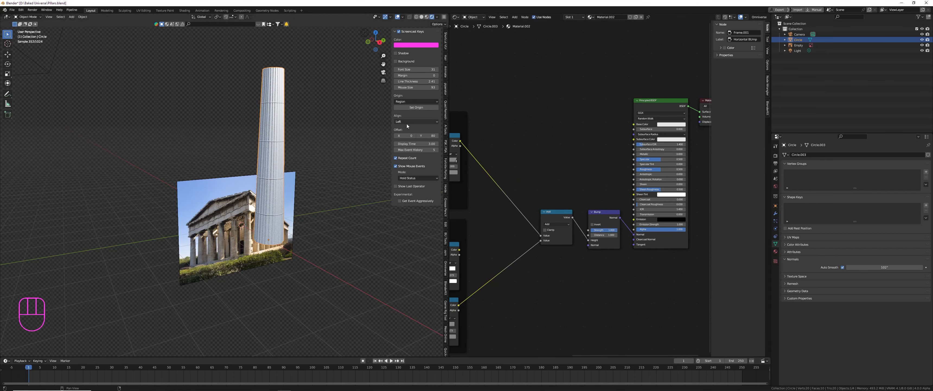
pyautogui.scroll(4, 213, 238)
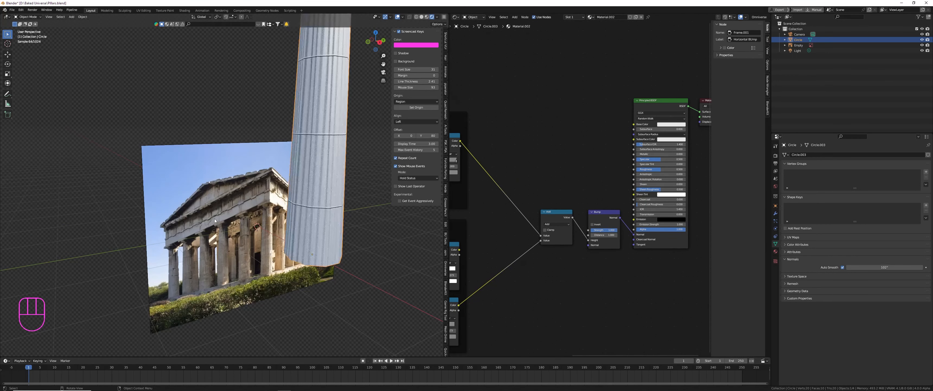
pyautogui.scroll(5, 182, 265)
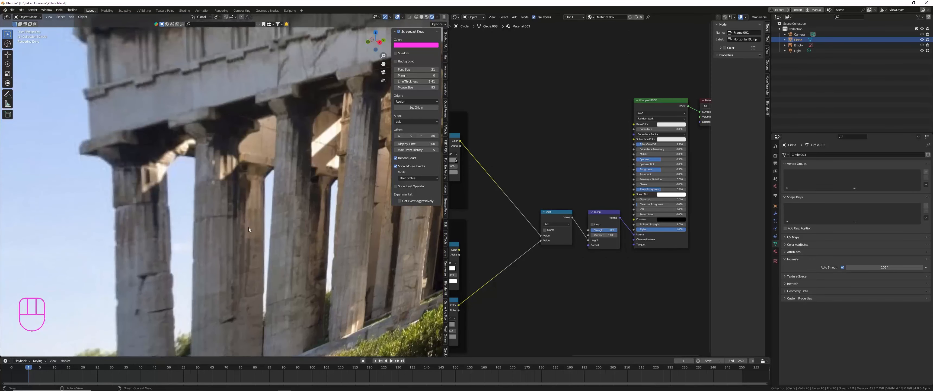
pyautogui.scroll(-5, 308, 237)
pyautogui.scroll(2, 311, 228)
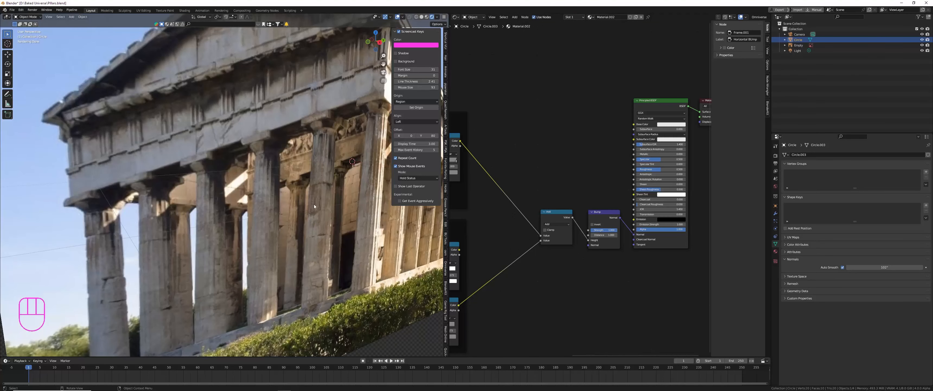
pyautogui.scroll(2, 335, 208)
pyautogui.scroll(-6, 324, 219)
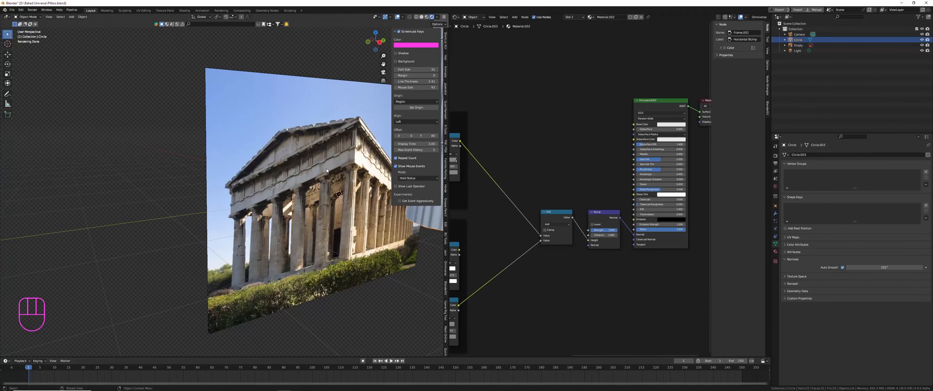
pyautogui.keyDown('shift'); pyautogui.moveTo(351, 190); pyautogui.dragTo(261, 212, button='middle'); pyautogui.keyUp('shift')
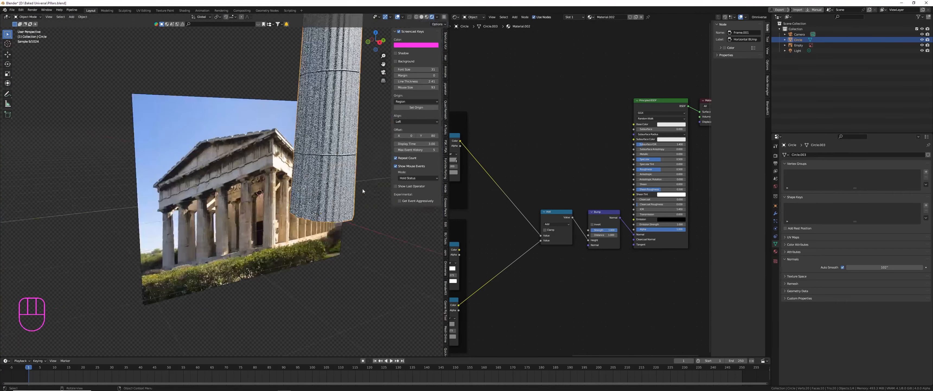
# Add a Mix Color node in the free space before the Principled BSDF.
pyautogui.scroll(-1, 549, 123)
pyautogui.moveTo(549, 123); pyautogui.dragTo(536, 187, button='middle')
pyautogui.scroll(-4, 308, 131)
pyautogui.keyDown('shift'); pyautogui.moveTo(308, 109); pyautogui.dragTo(307, 152, button='middle'); pyautogui.keyUp('shift')
pyautogui.scroll(2, 307, 152)
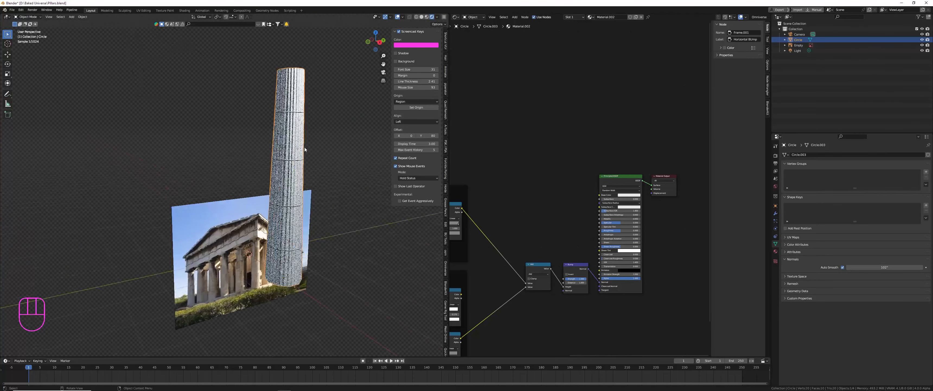
pyautogui.scroll(2, 535, 191)
pyautogui.hotkey('shift', 'a')
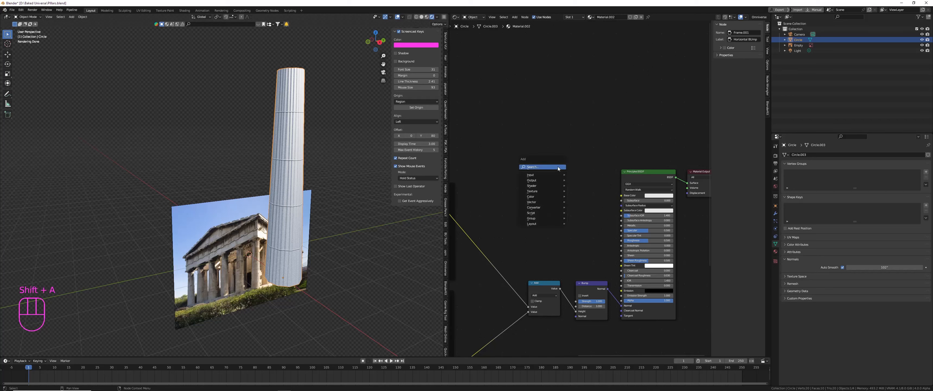
pyautogui.write('mix c')
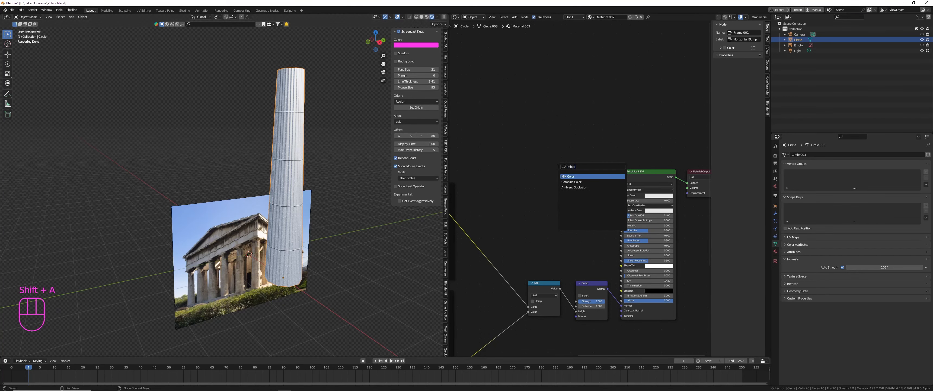
# Add a Mix Color node and connect its Result to the Principled BSDF's Base Color, leaving space between the two nodes.
pyautogui.press('Return')
pyautogui.click(575, 177)
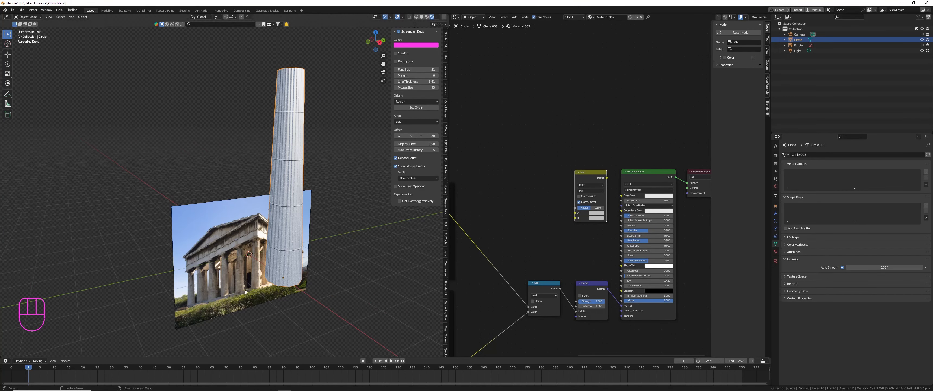
pyautogui.scroll(4, 246, 291)
pyautogui.scroll(-3, 352, 213)
pyautogui.keyDown('shift'); pyautogui.moveTo(352, 212); pyautogui.dragTo(305, 275, button='middle'); pyautogui.keyUp('shift')
pyautogui.scroll(2, 611, 191)
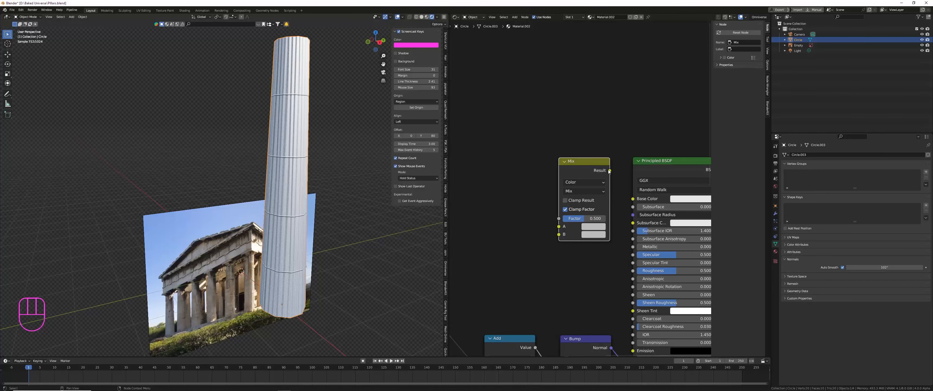
pyautogui.moveTo(609, 170); pyautogui.dragTo(633, 200)
pyautogui.scroll(-1, 530, 250)
pyautogui.moveTo(532, 250); pyautogui.dragTo(571, 210, button='middle')
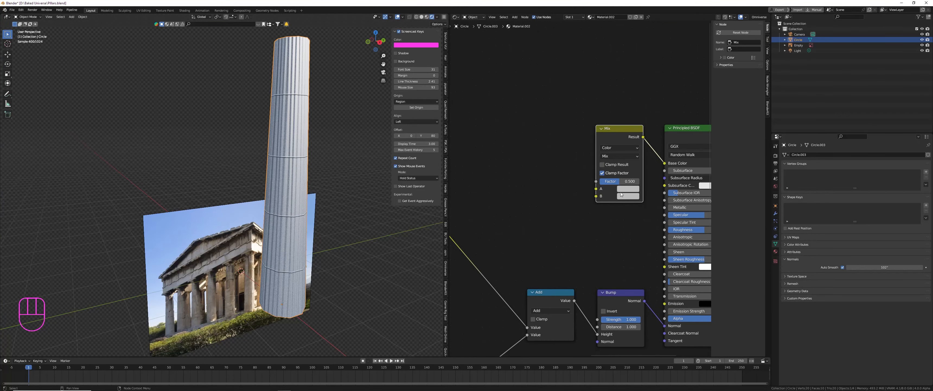
pyautogui.moveTo(612, 129); pyautogui.dragTo(546, 118)
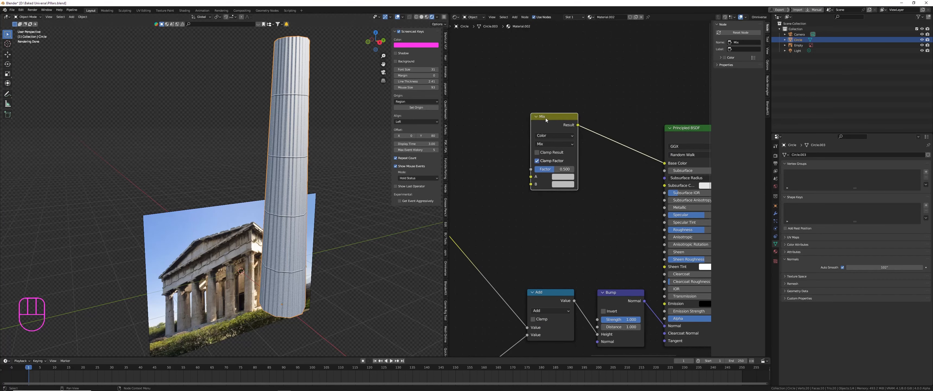
# Set the Mix node's Factor to 0 and its A colour to a light sandy tan.
pyautogui.scroll(4, 552, 177)
pyautogui.moveTo(568, 167); pyautogui.dragTo(518, 167)
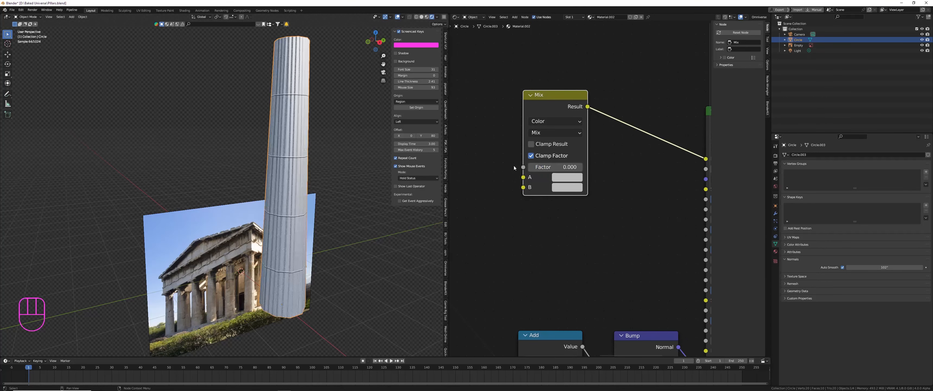
pyautogui.scroll(4, 558, 181)
pyautogui.click(559, 177)
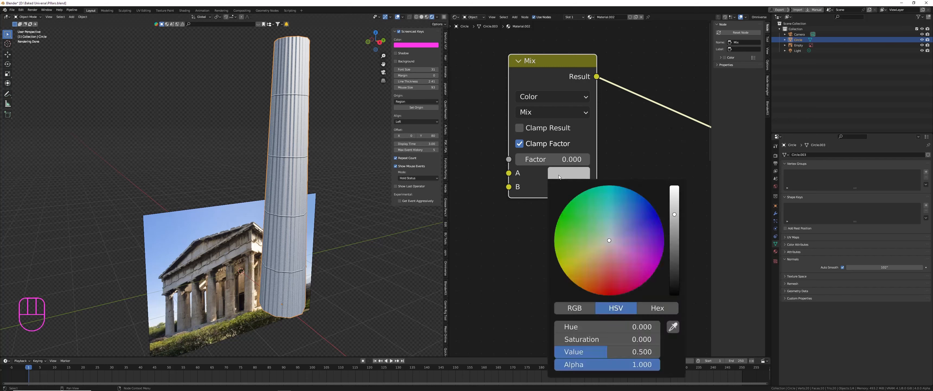
pyautogui.click(604, 251)
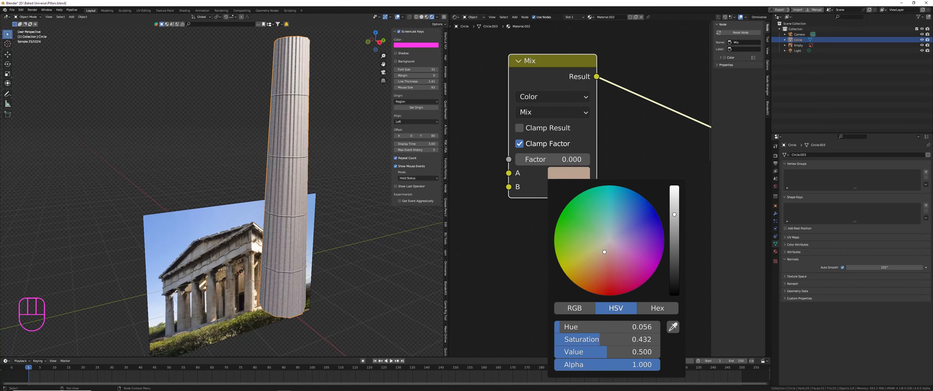
pyautogui.moveTo(604, 251); pyautogui.dragTo(602, 251)
# Replace the world background's Color input with an Environment Texture.
pyautogui.click(775, 186)
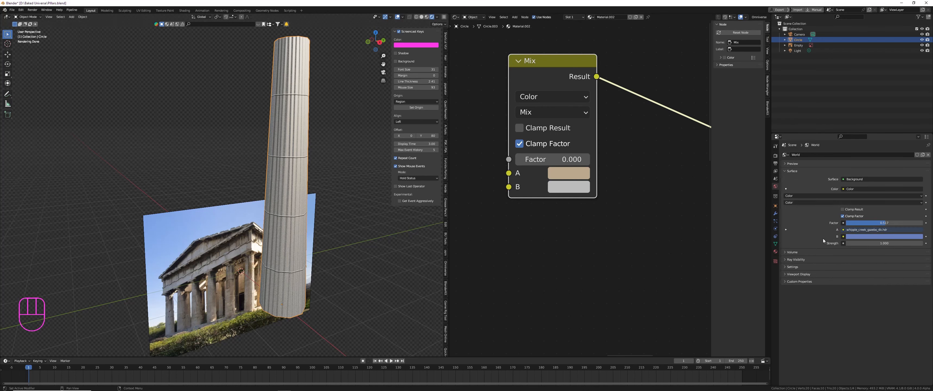
pyautogui.click(786, 230)
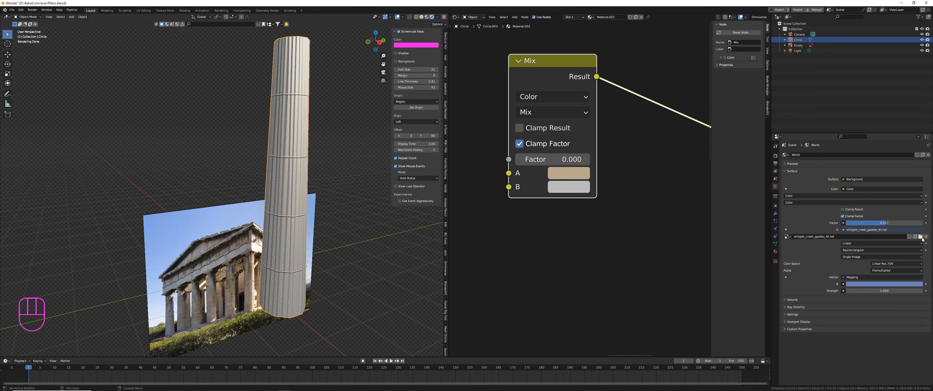
pyautogui.click(846, 190)
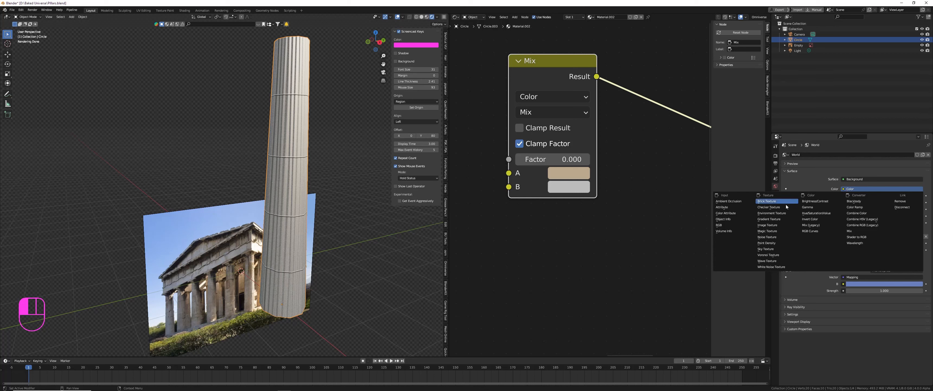
pyautogui.click(772, 213)
# Find the HDR files in the Downloads folder and load whipple_creek_gazebo_4k.hdr as the world's environment image.
pyautogui.click(907, 197)
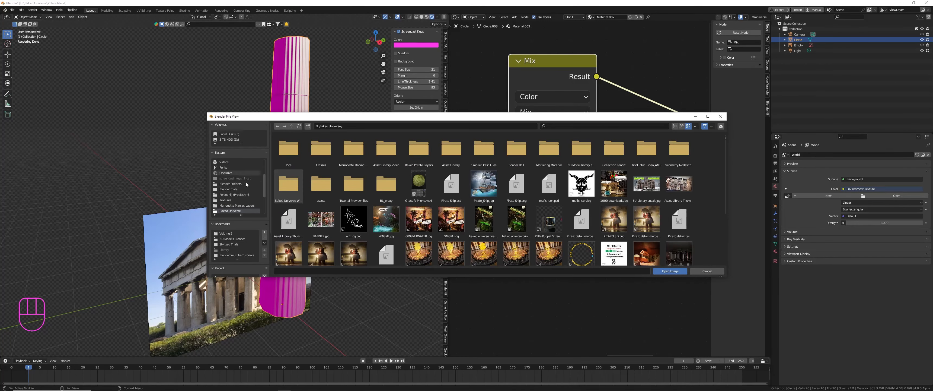
pyautogui.scroll(-1, 242, 154)
pyautogui.scroll(5, 241, 180)
pyautogui.click(237, 162)
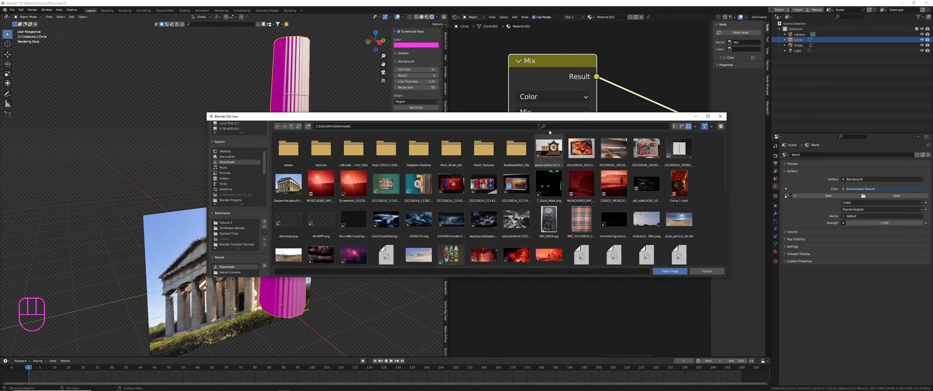
pyautogui.click(549, 127)
pyautogui.write('hdr')
pyautogui.press('Return')
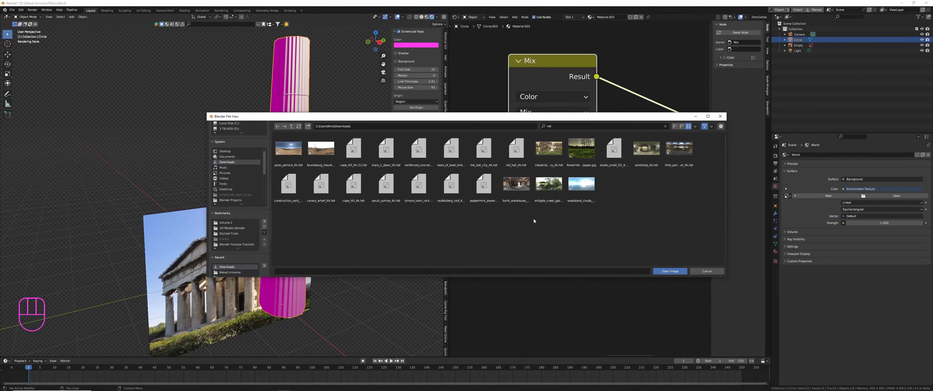
pyautogui.doubleClick(549, 189)
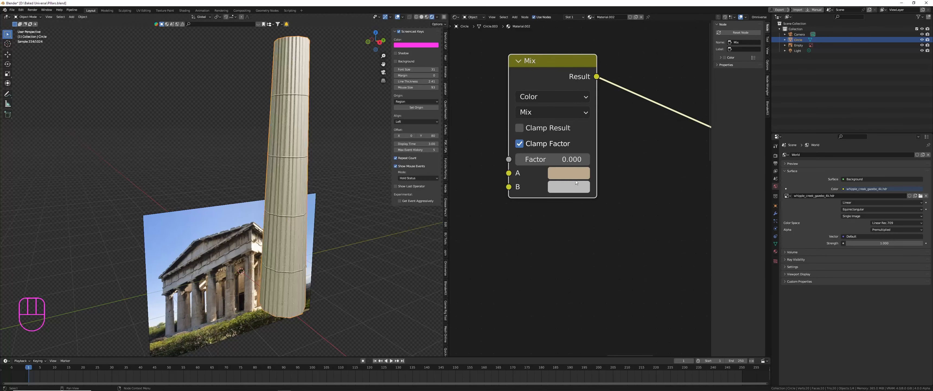
# Compare the column's colour under the new lighting with the temple pillars in the reference photo.
pyautogui.keyDown('shift'); pyautogui.moveTo(297, 198); pyautogui.dragTo(290, 195, button='middle'); pyautogui.keyUp('shift')
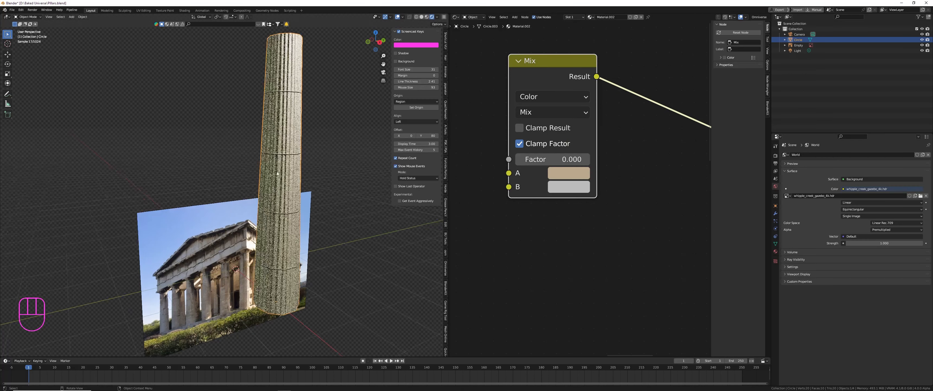
pyautogui.scroll(-3, 589, 163)
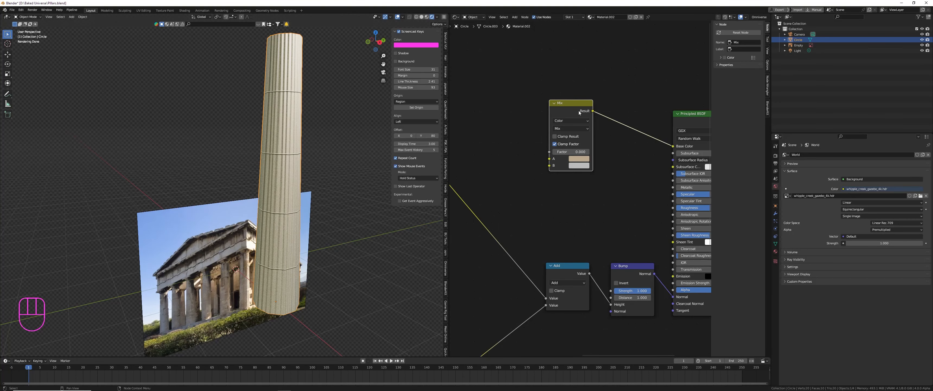
pyautogui.scroll(2, 581, 149)
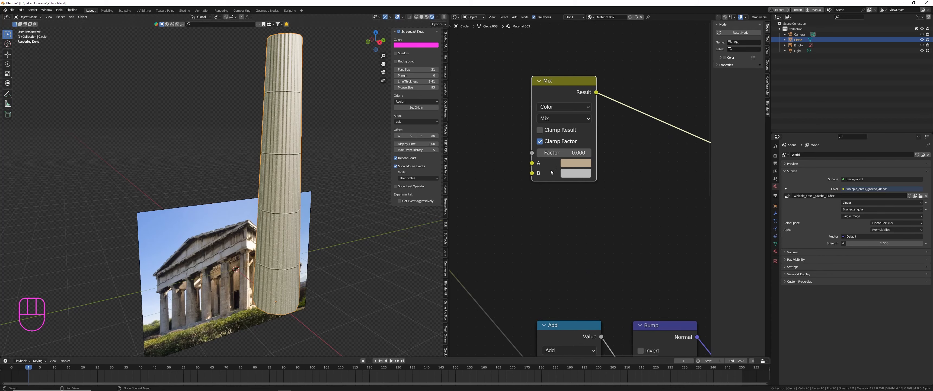
pyautogui.moveTo(551, 172); pyautogui.dragTo(582, 154, button='middle')
pyautogui.scroll(2, 598, 140)
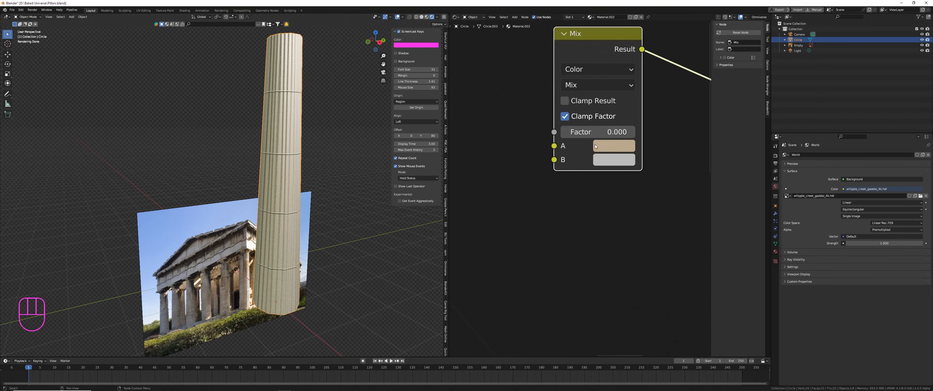
pyautogui.scroll(5, 228, 239)
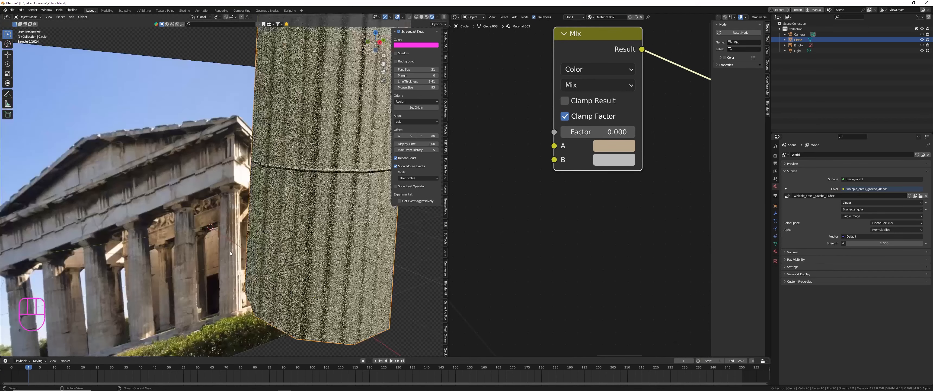
pyautogui.scroll(2, 224, 229)
pyautogui.scroll(-7, 225, 230)
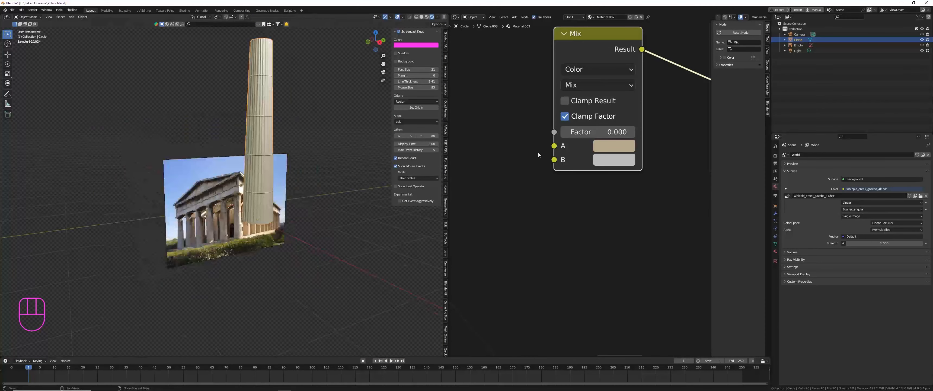
pyautogui.moveTo(577, 125); pyautogui.dragTo(623, 148, button='middle')
pyautogui.scroll(3, 236, 213)
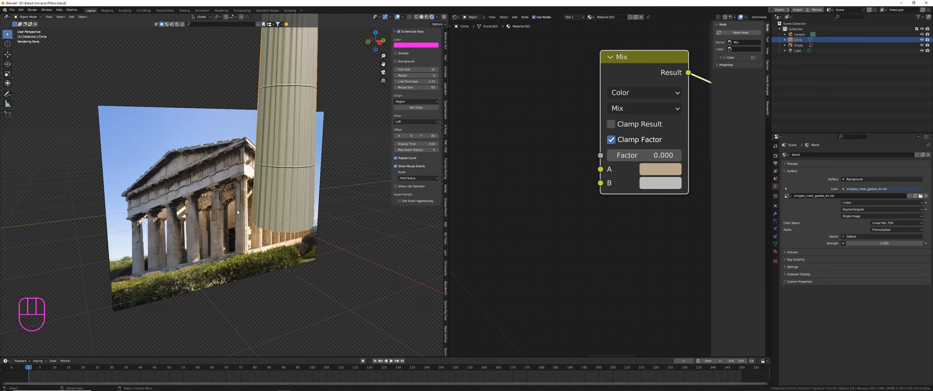
# Add a Noise Texture node beside the Mix node and connect its Color output to the Mix Factor.
pyautogui.scroll(-2, 539, 165)
pyautogui.moveTo(558, 175); pyautogui.dragTo(606, 156, button='middle')
pyautogui.hotkey('shift', 'a')
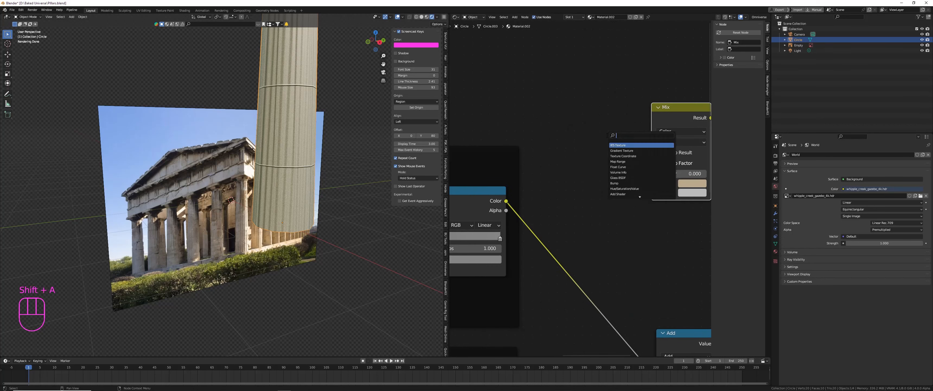
pyautogui.write('noise')
pyautogui.press('Return')
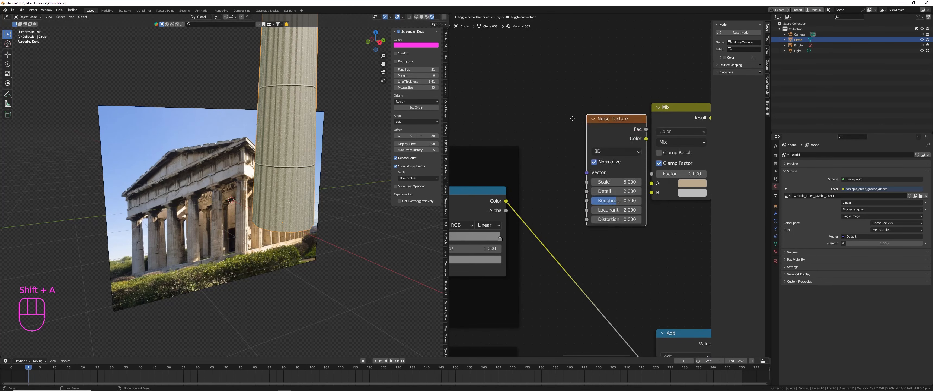
pyautogui.moveTo(564, 103); pyautogui.dragTo(577, 115)
pyautogui.moveTo(649, 174); pyautogui.dragTo(651, 174)
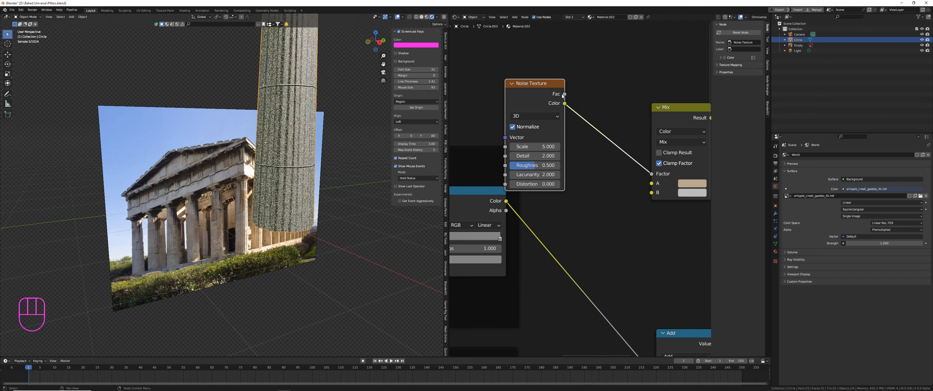
# Move the Noise Texture away from the Mix node and insert a Color Ramp on the link between them.
pyautogui.moveTo(542, 85); pyautogui.dragTo(486, 36)
pyautogui.moveTo(550, 92); pyautogui.dragTo(573, 155, button='middle')
pyautogui.hotkey('shift', 'a')
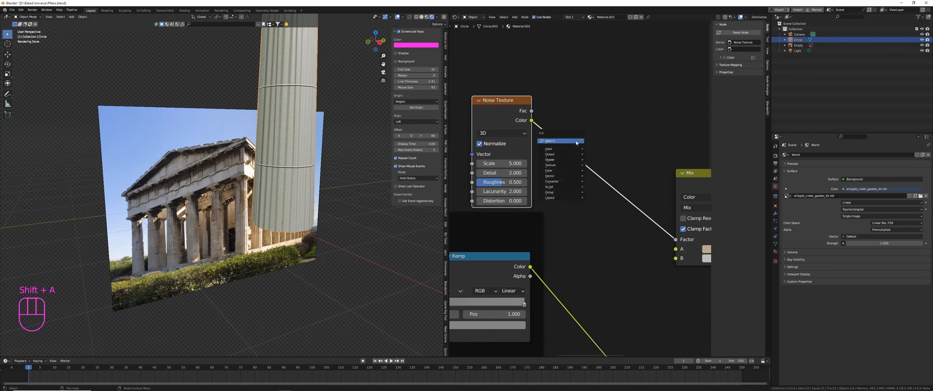
pyautogui.write('colorr')
pyautogui.hotkey('ctrl', 'a')
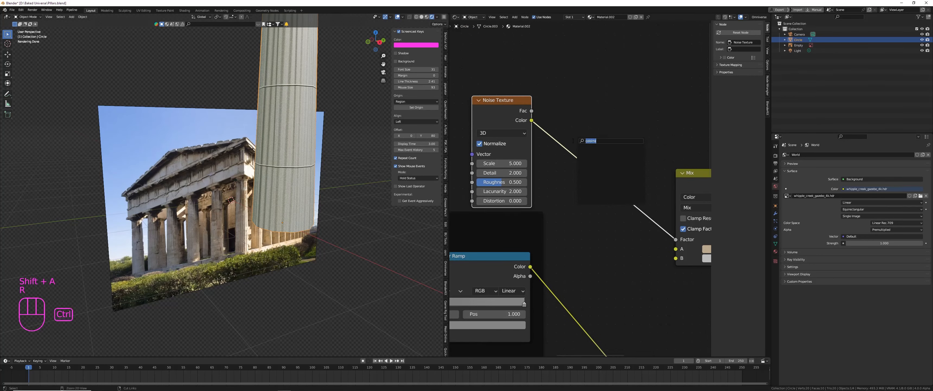
pyautogui.write('colorra')
pyautogui.press('Return')
pyautogui.click(540, 91)
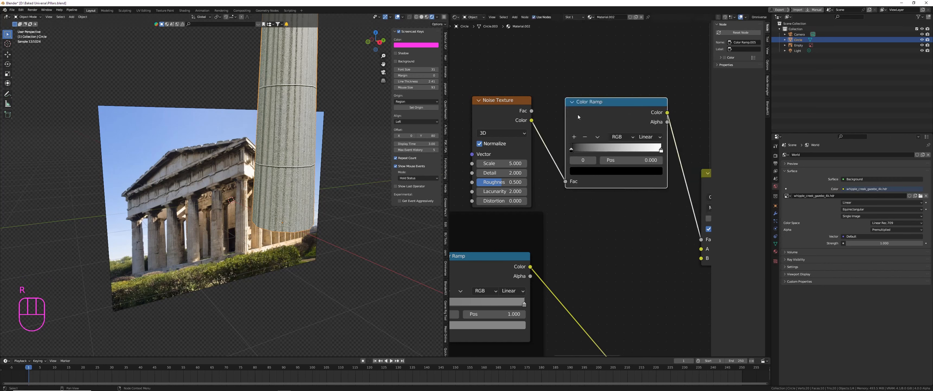
# Preview the new Color Ramp's output on the whole column.
pyautogui.keyDown('ctrl'); pyautogui.keyDown('shift'); pyautogui.click(607, 102); pyautogui.keyUp('shift'); pyautogui.keyUp('ctrl')
pyautogui.scroll(-4, 306, 113)
pyautogui.keyDown('shift'); pyautogui.moveTo(307, 113); pyautogui.dragTo(304, 144, button='middle'); pyautogui.keyUp('shift')
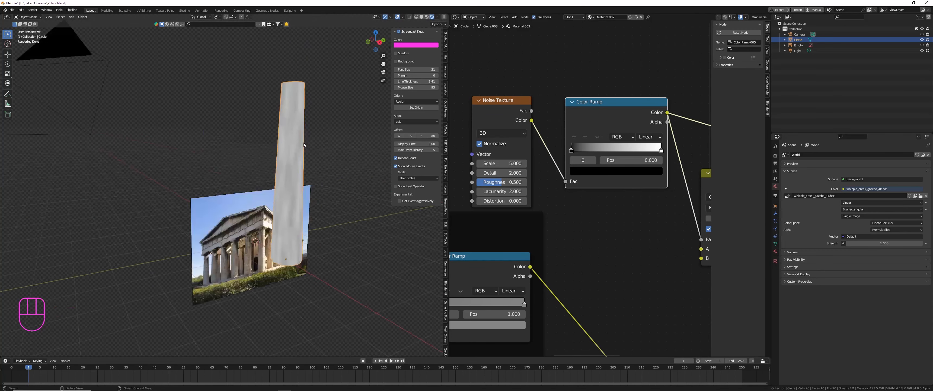
# Add Texture Coordinate and Mapping nodes to the Noise Texture and feed the Mapping from the Object coordinates.
pyautogui.moveTo(507, 105); pyautogui.dragTo(520, 89)
pyautogui.moveTo(517, 95); pyautogui.dragTo(619, 81, button='middle')
pyautogui.moveTo(580, 105); pyautogui.dragTo(602, 140, button='middle')
pyautogui.hotkey('ctrl', 't')
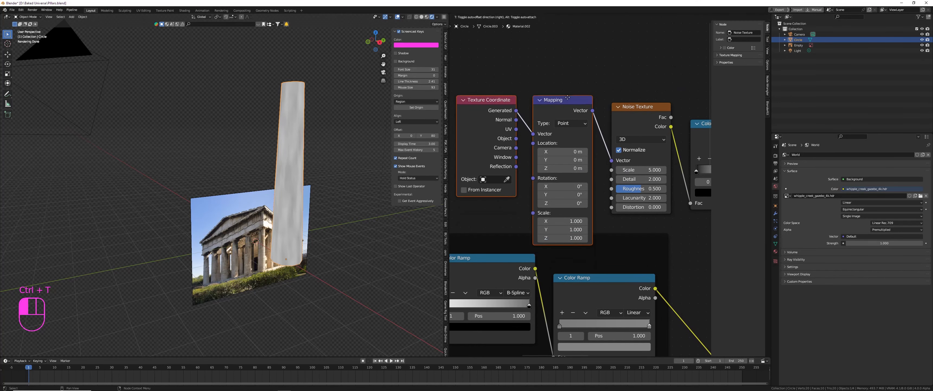
pyautogui.scroll(1, 524, 111)
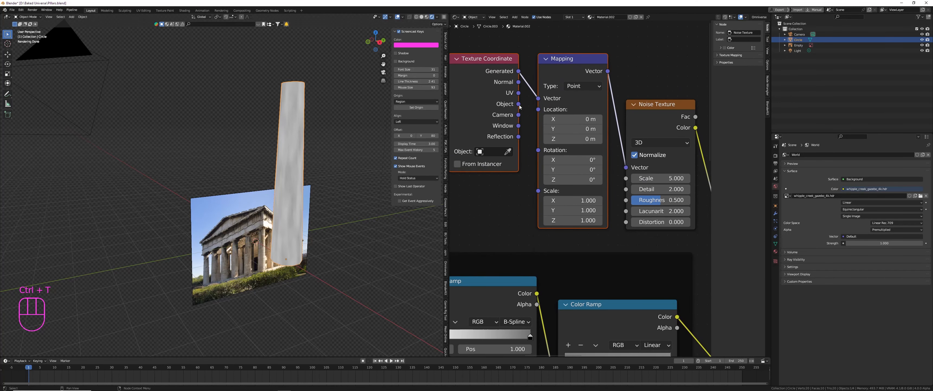
pyautogui.moveTo(518, 104); pyautogui.dragTo(537, 101)
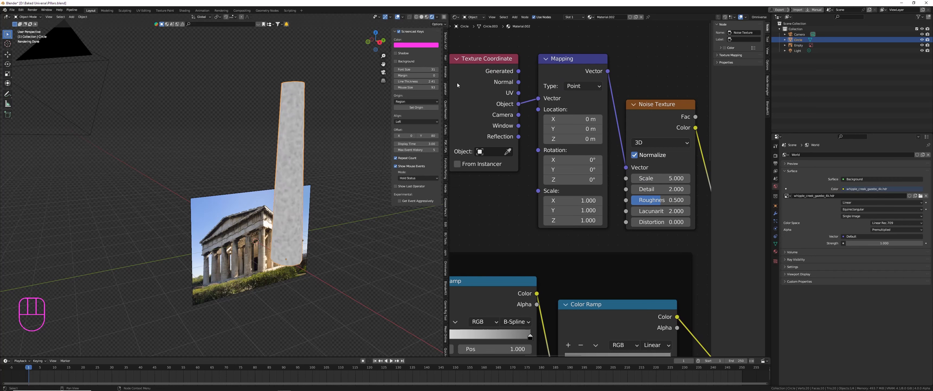
# Move the black stop of the noise's Color Ramp to about 0.33 to increase the contrast.
pyautogui.scroll(-5, 559, 150)
pyautogui.moveTo(616, 165); pyautogui.dragTo(533, 116, button='middle')
pyautogui.scroll(6, 532, 118)
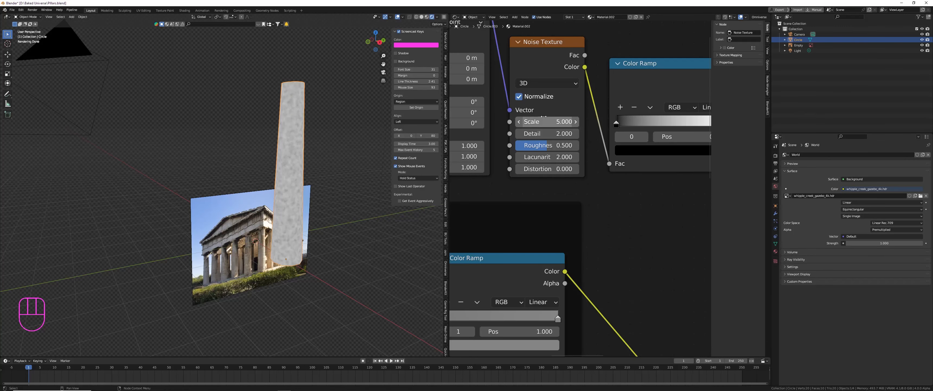
pyautogui.moveTo(610, 127); pyautogui.dragTo(599, 124, button='middle')
pyautogui.moveTo(604, 123); pyautogui.dragTo(642, 121)
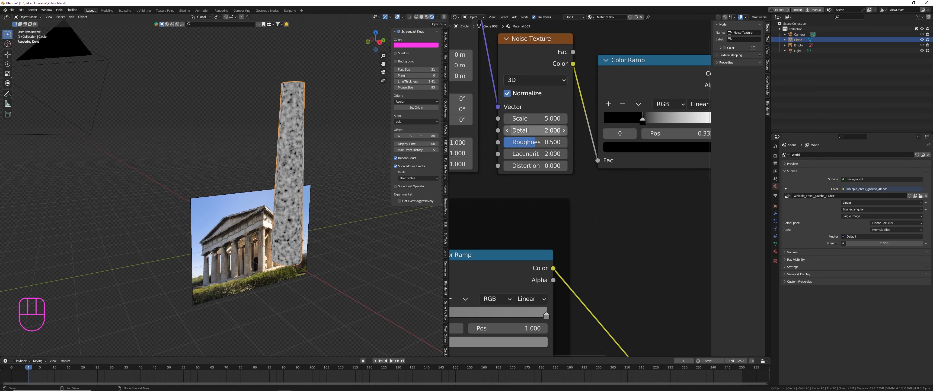
# Set the color Noise Texture's Detail to 8, Roughness to 0.650 and Scale to 1.
pyautogui.moveTo(536, 131); pyautogui.dragTo(550, 143)
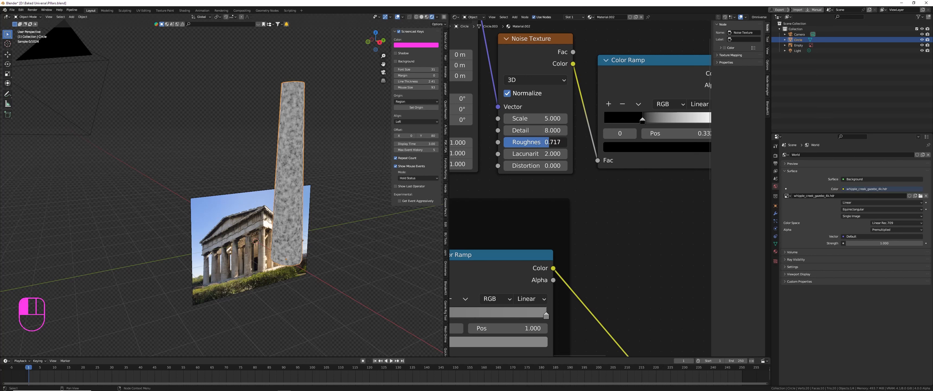
pyautogui.click(542, 119)
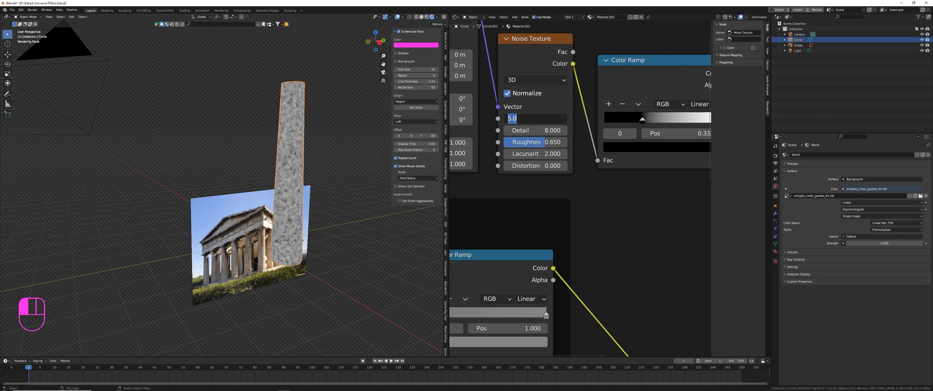
pyautogui.write('1')
pyautogui.press('Return')
# Tighten the noise's Color Ramp by moving the black stop to 0.405 and the white stop to about 0.9.
pyautogui.moveTo(571, 116); pyautogui.dragTo(488, 137, button='middle')
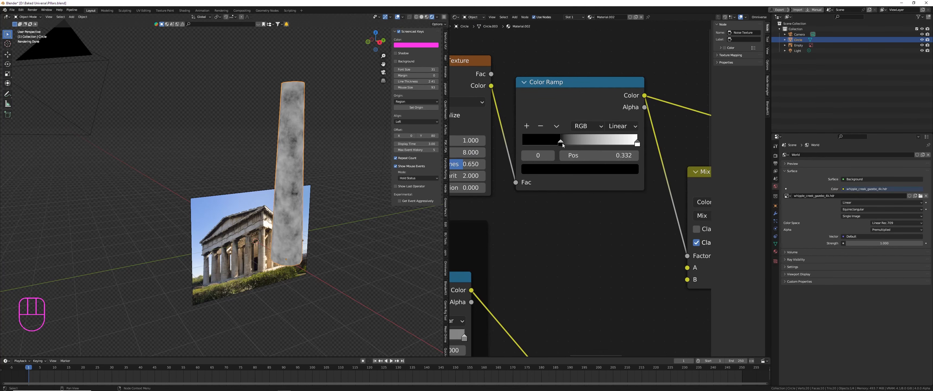
pyautogui.moveTo(560, 142); pyautogui.dragTo(568, 144)
pyautogui.moveTo(637, 143); pyautogui.dragTo(633, 143)
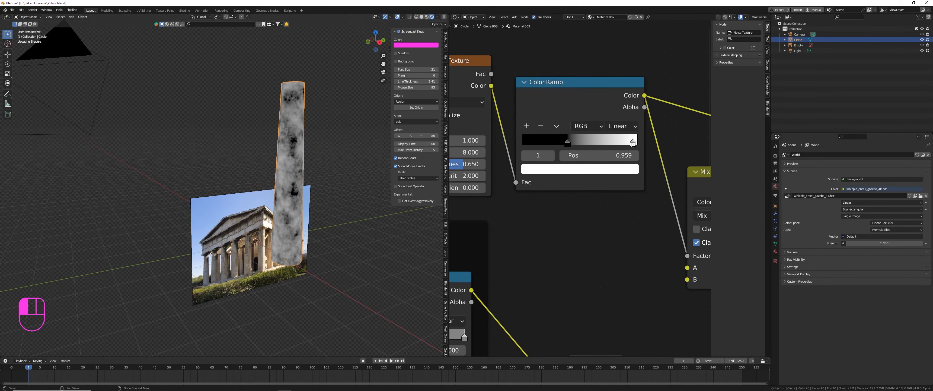
pyautogui.moveTo(568, 142); pyautogui.dragTo(569, 143)
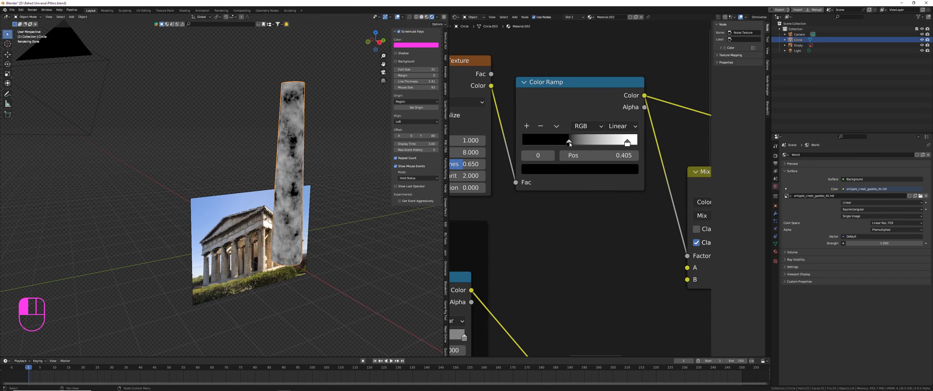
pyautogui.scroll(2, 296, 140)
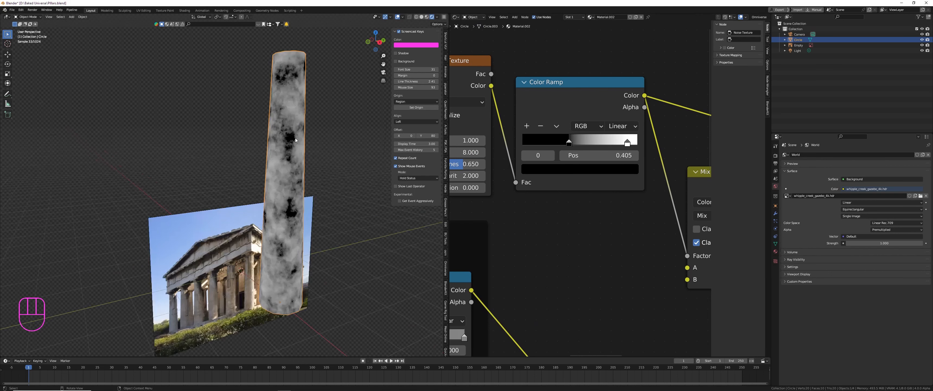
# Switch the column's preview back to the complete Principled BSDF material.
pyautogui.moveTo(622, 214); pyautogui.dragTo(557, 162, button='middle')
pyautogui.scroll(-1, 506, 115)
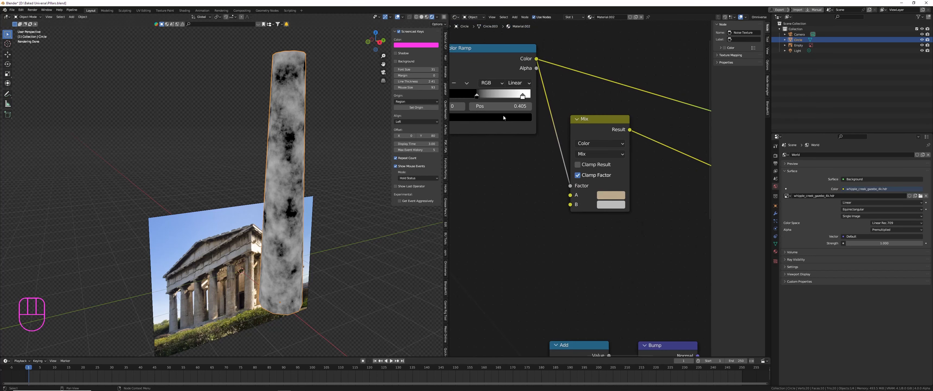
pyautogui.scroll(1, 560, 203)
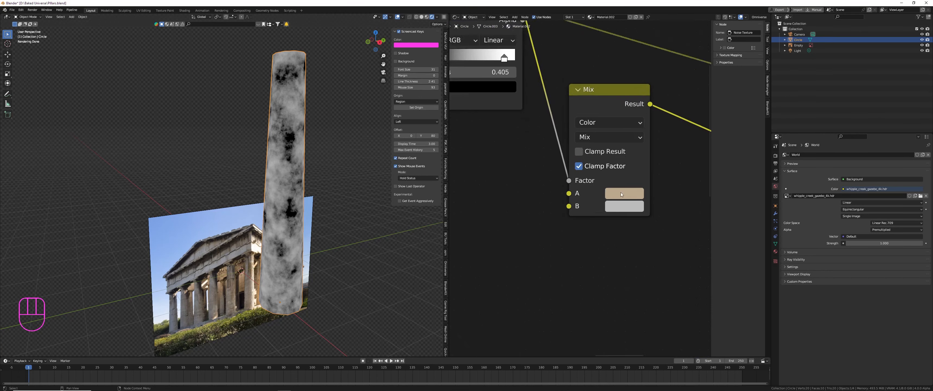
pyautogui.scroll(-2, 620, 191)
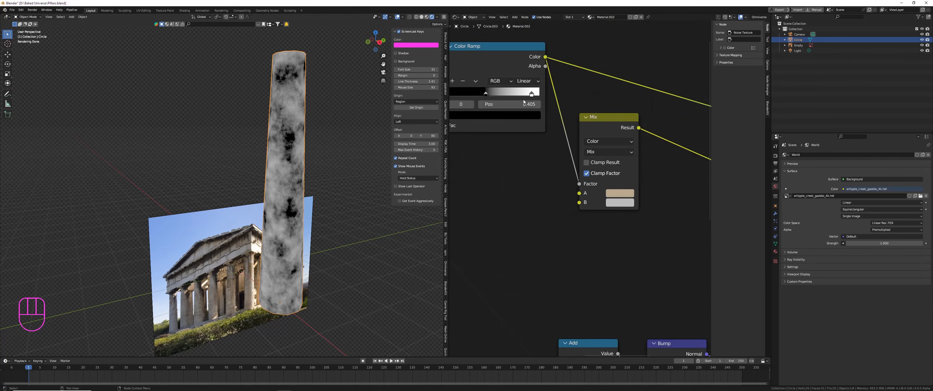
pyautogui.scroll(2, 597, 217)
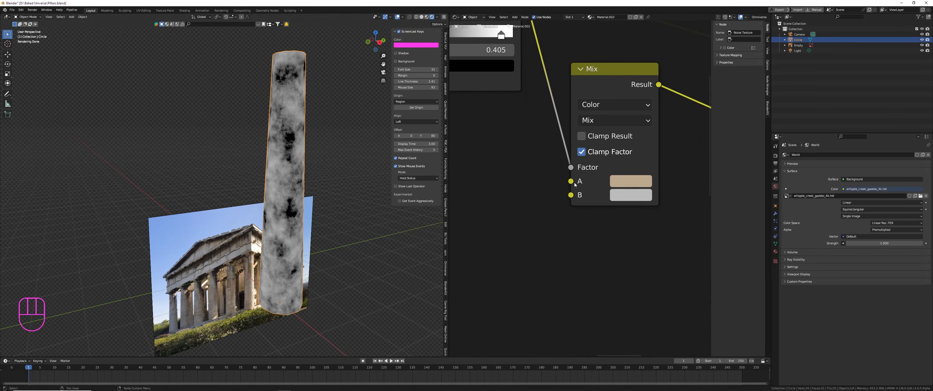
pyautogui.scroll(-2, 572, 186)
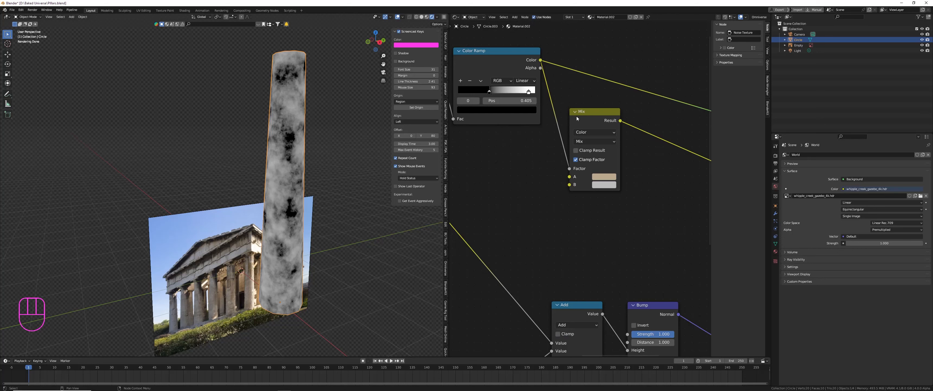
pyautogui.scroll(2, 525, 117)
pyautogui.scroll(-7, 561, 150)
pyautogui.moveTo(609, 181); pyautogui.dragTo(582, 147, button='middle')
pyautogui.keyDown('ctrl'); pyautogui.keyDown('shift'); pyautogui.click(568, 107); pyautogui.keyUp('shift'); pyautogui.keyUp('ctrl')
# Set the Mix node's B color to a reddish brown with Hue 0.027, Saturation 0.660 and Value 0.175.
pyautogui.scroll(5, 525, 131)
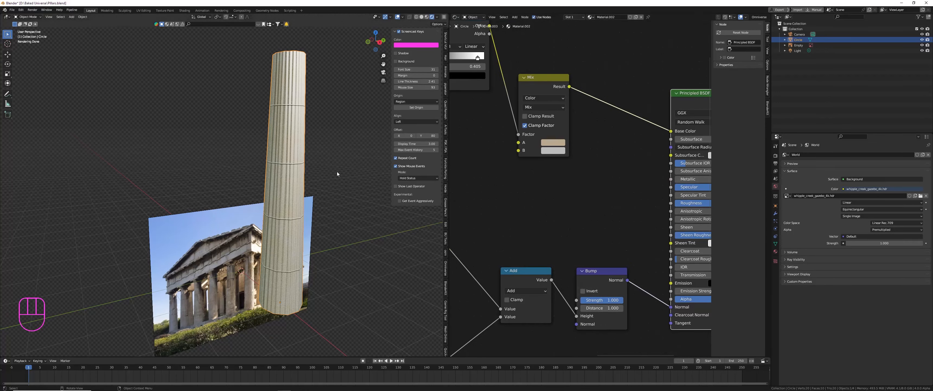
pyautogui.scroll(3, 552, 154)
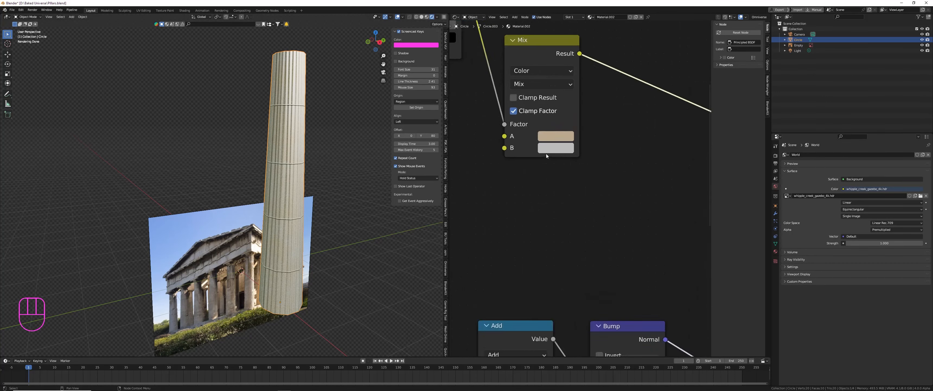
pyautogui.scroll(1, 554, 143)
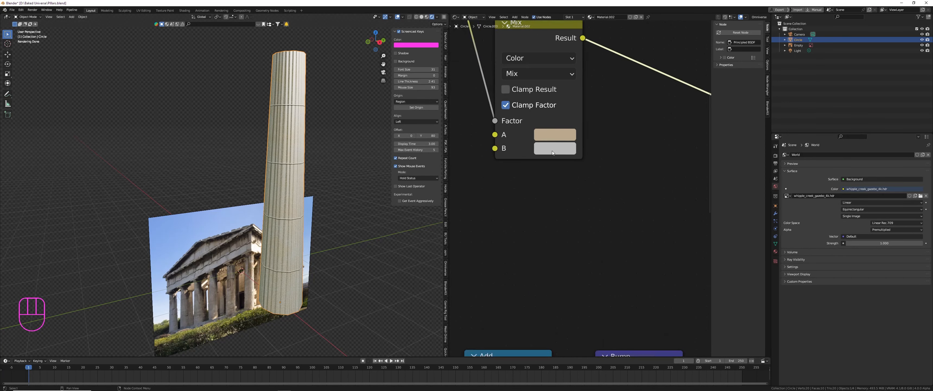
pyautogui.click(556, 151)
pyautogui.click(661, 232)
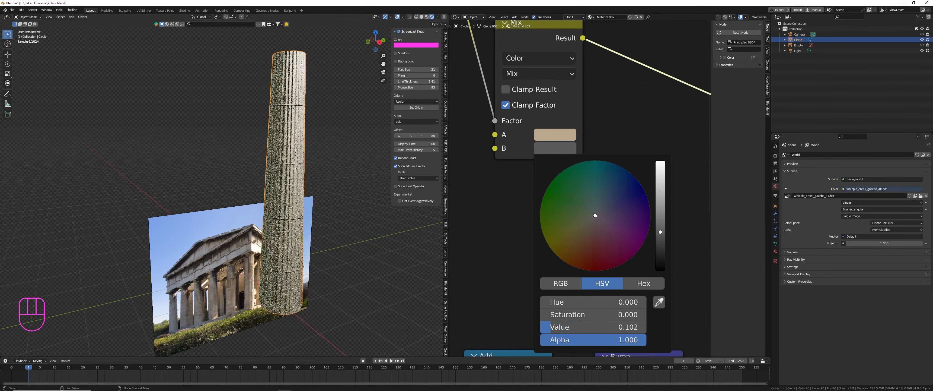
pyautogui.click(594, 243)
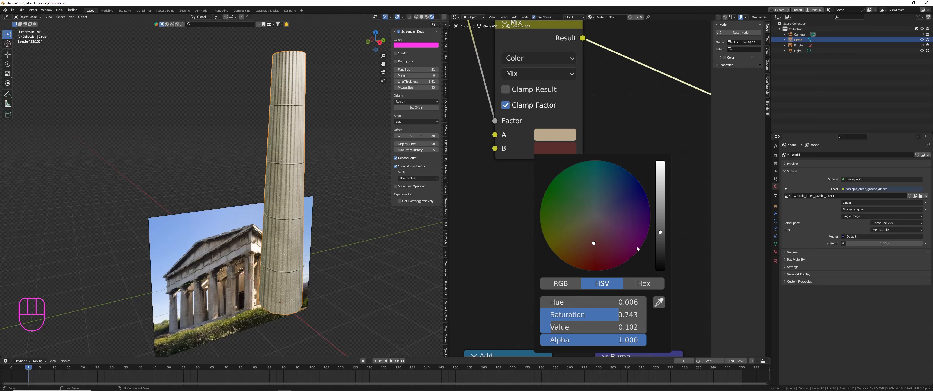
pyautogui.click(660, 221)
pyautogui.click(591, 238)
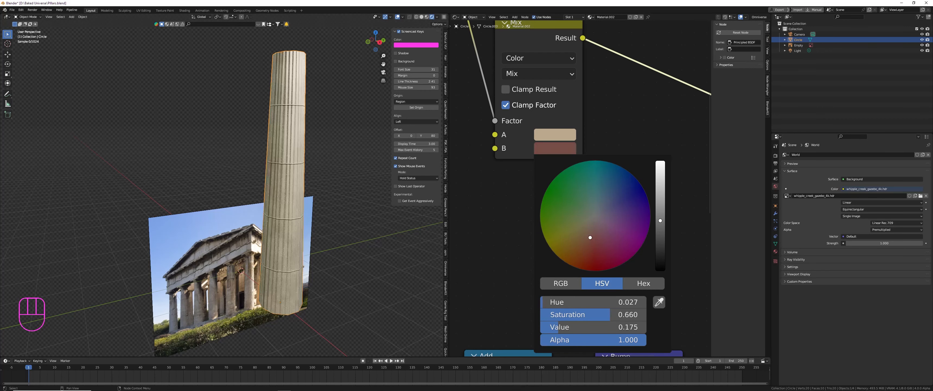
# Sharpen the color noise's Color Ramp by placing the black stop at about 0.36 and the white stop at 0.573.
pyautogui.moveTo(519, 97); pyautogui.dragTo(625, 171, button='middle')
pyautogui.moveTo(491, 58); pyautogui.dragTo(532, 151, button='middle')
pyautogui.click(517, 81)
pyautogui.press('Escape')
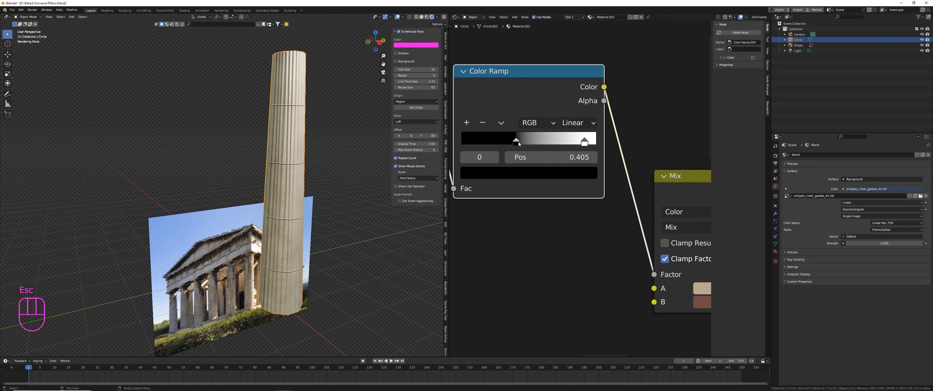
pyautogui.moveTo(517, 141); pyautogui.dragTo(539, 143)
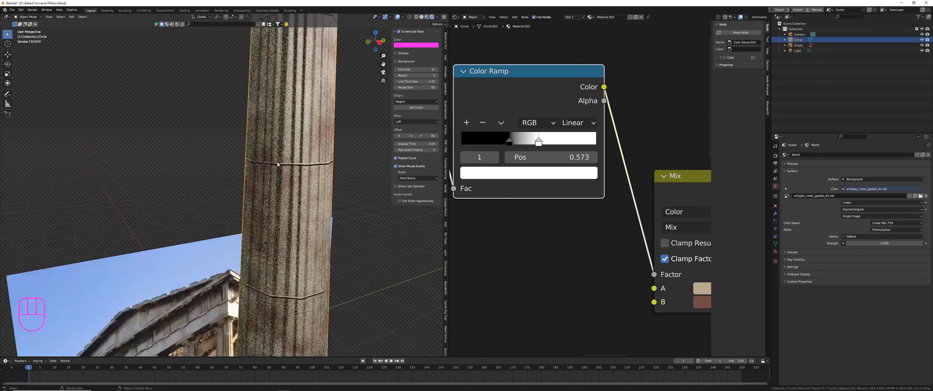
# Raise the color Noise Texture's Detail to 15 and Roughness to 0.750.
pyautogui.moveTo(538, 177); pyautogui.dragTo(692, 150, button='middle')
pyautogui.moveTo(558, 141)
pyautogui.mouseDown()
pyautogui.moveTo(580, 142)
pyautogui.moveTo(552, 141)
pyautogui.moveTo(538, 127)
pyautogui.moveTo(554, 141)
pyautogui.mouseUp()
pyautogui.scroll(-10, 583, 166)
pyautogui.scroll(-5, 288, 192)
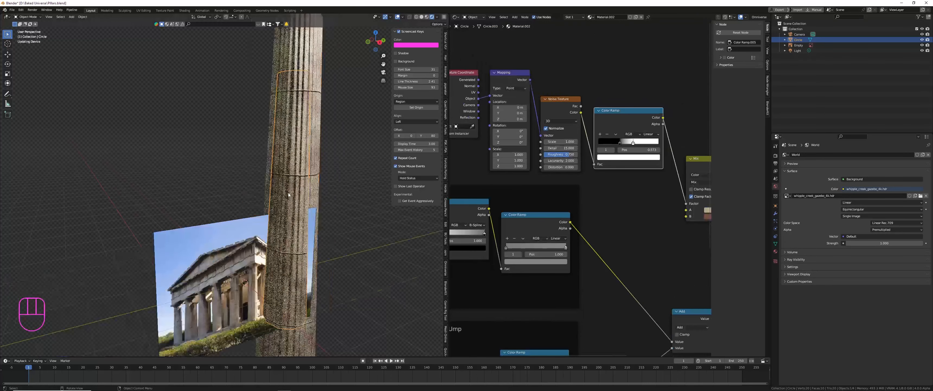
# Shift the Mix node's B color toward a yellower, less red brown.
pyautogui.scroll(4, 525, 166)
pyautogui.click(600, 214)
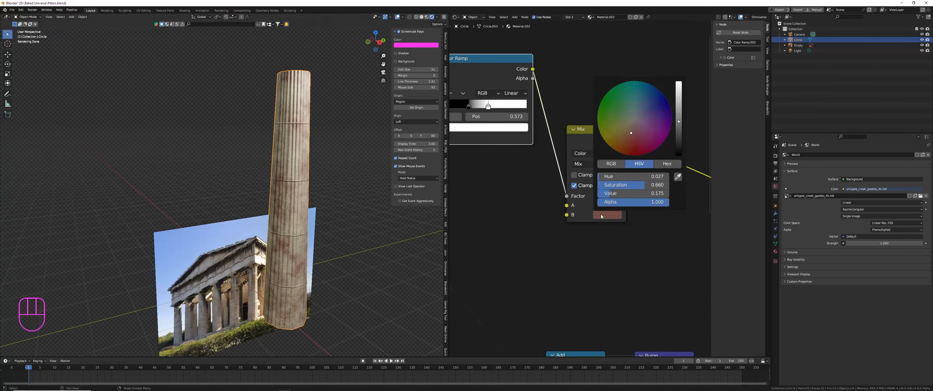
pyautogui.moveTo(625, 135); pyautogui.dragTo(626, 133)
pyautogui.hotkey('ctrl', 'z')
pyautogui.click(607, 216)
# Set the color Noise Texture's Scale to 0.5 for larger stain patches.
pyautogui.moveTo(489, 141); pyautogui.dragTo(606, 153, button='middle')
pyautogui.click(509, 116)
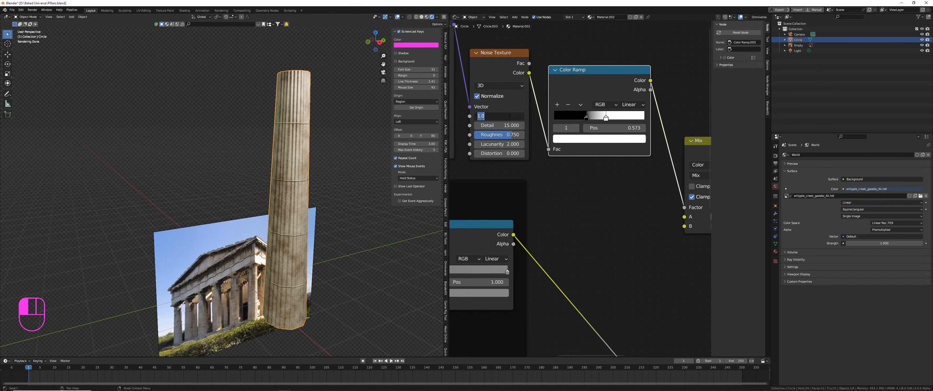
pyautogui.write('3.6')
pyautogui.press('Return')
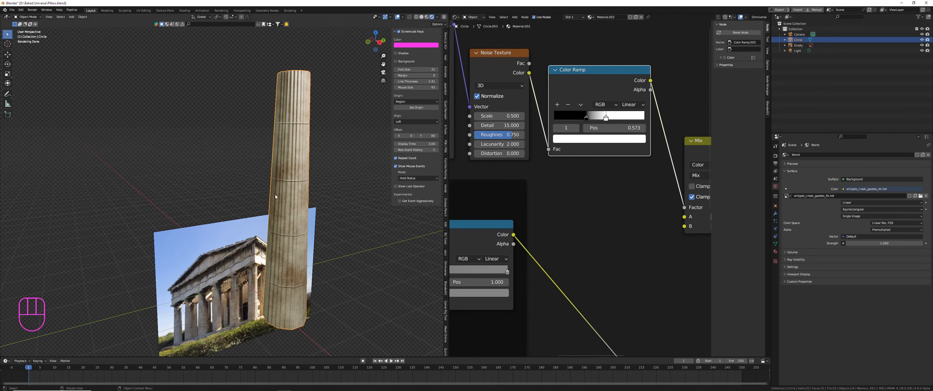
# Move the Mix node up so it sits level beside the noise's Color Ramp.
pyautogui.moveTo(691, 170); pyautogui.dragTo(591, 212, button='middle')
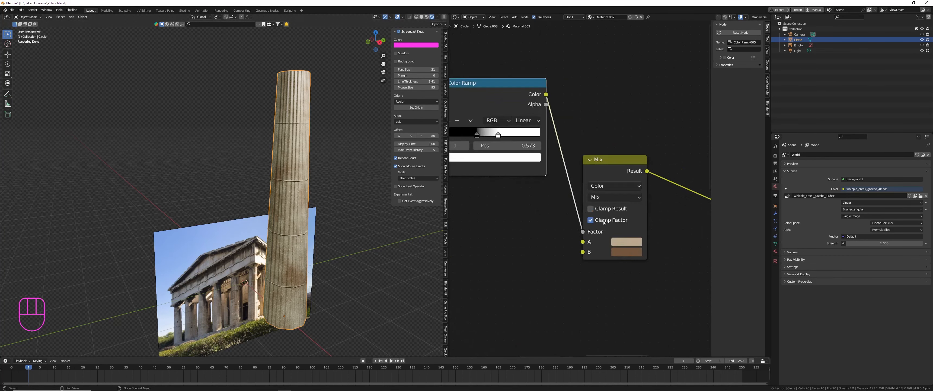
pyautogui.scroll(-4, 578, 221)
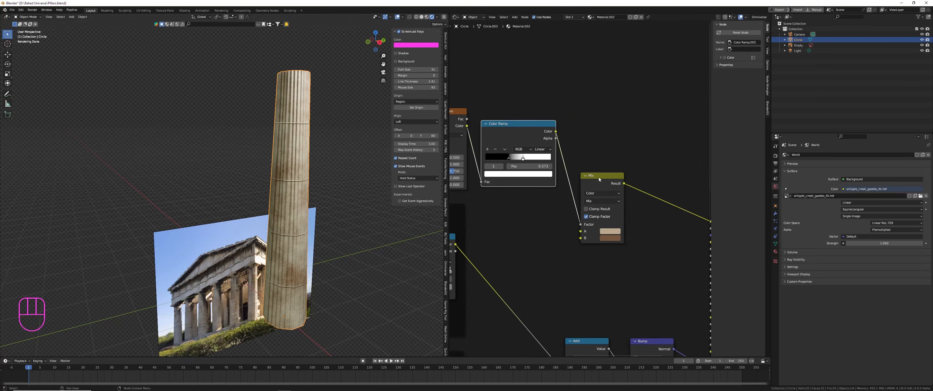
pyautogui.moveTo(598, 177); pyautogui.dragTo(584, 128)
pyautogui.scroll(-3, 578, 162)
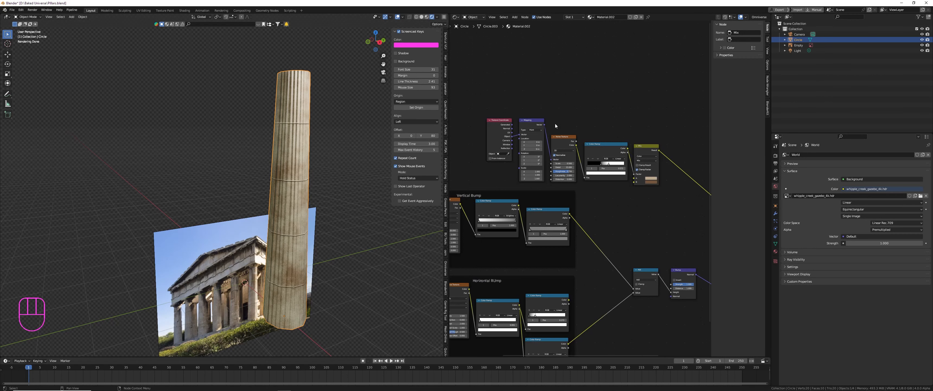
# Duplicate the color Noise Texture with its Mapping link kept and place the copy above the original.
pyautogui.scroll(2, 555, 126)
pyautogui.click(566, 143)
pyautogui.scroll(-2, 583, 123)
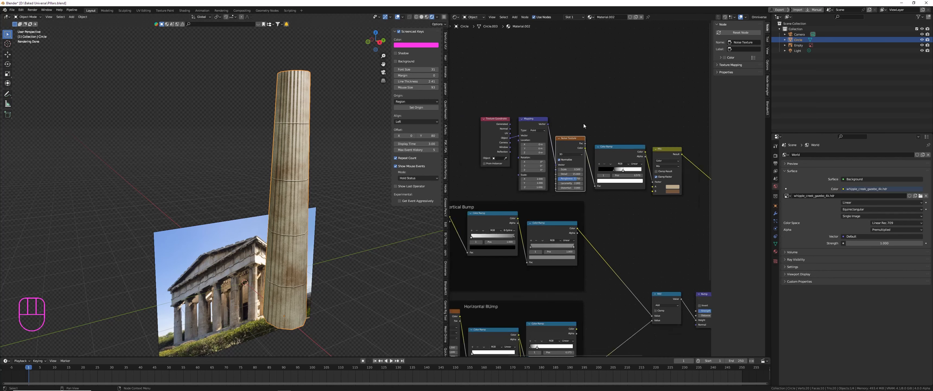
pyautogui.hotkey('shift', 'ctrl', 'd')
pyautogui.click(595, 170)
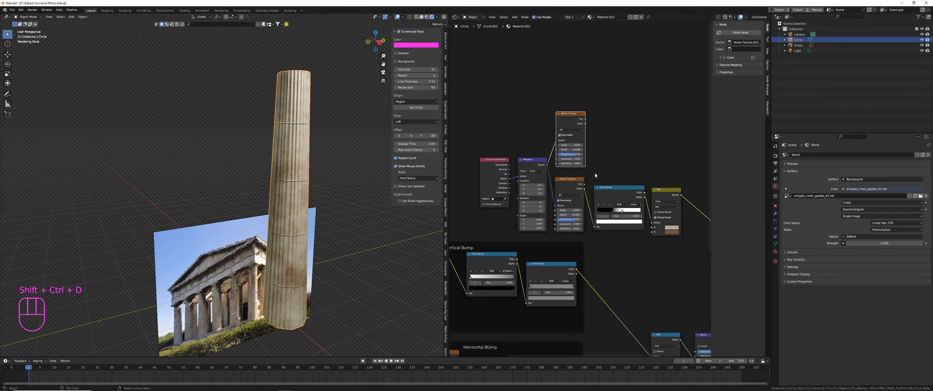
# Add a second color Mix node on the link between the first Mix node and the Principled BSDF's Base Color.
pyautogui.moveTo(595, 173); pyautogui.dragTo(536, 165, button='middle')
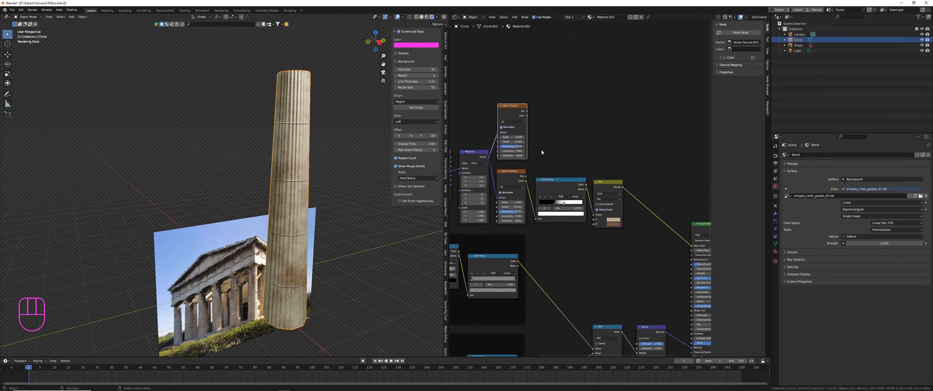
pyautogui.hotkey('shift', 'a')
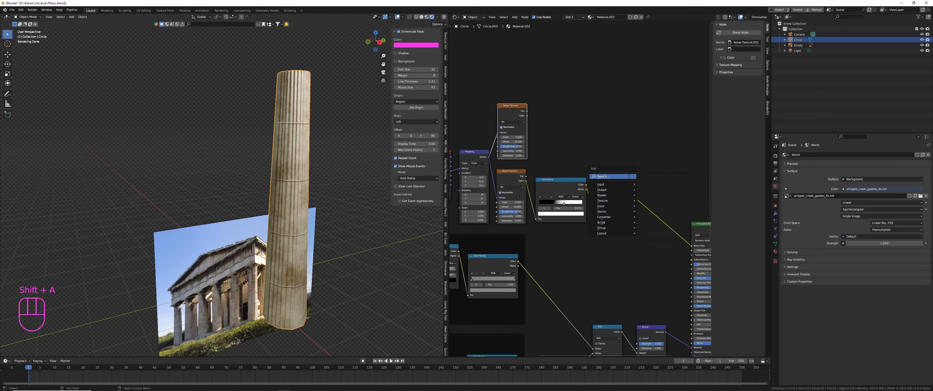
pyautogui.write('mi')
pyautogui.press('Return')
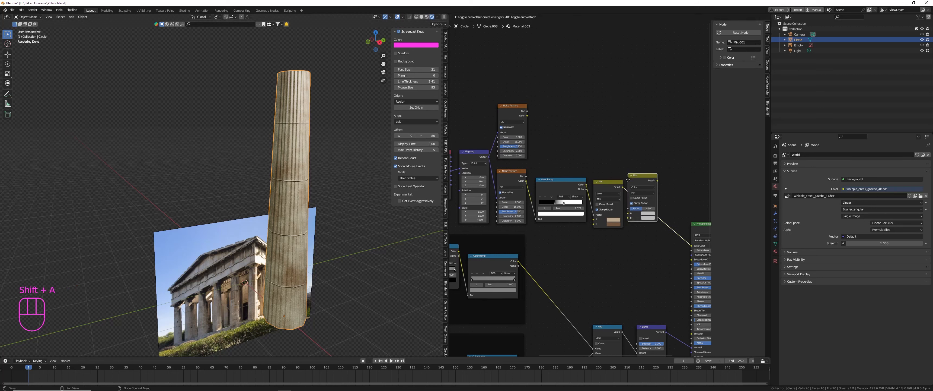
pyautogui.click(633, 223)
pyautogui.scroll(2, 633, 224)
pyautogui.scroll(3, 633, 223)
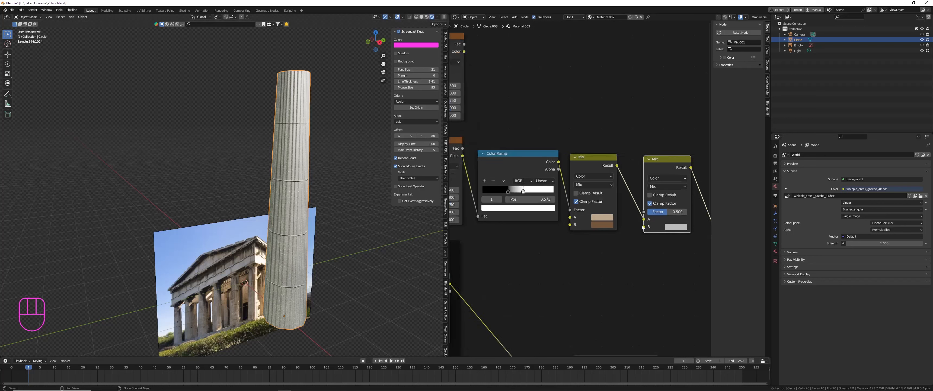
pyautogui.click(582, 145)
pyautogui.scroll(-2, 565, 162)
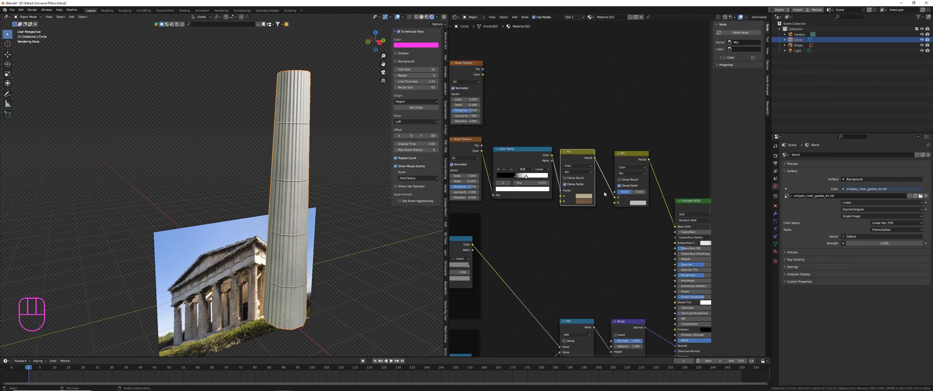
pyautogui.moveTo(561, 138); pyautogui.dragTo(590, 163, button='middle')
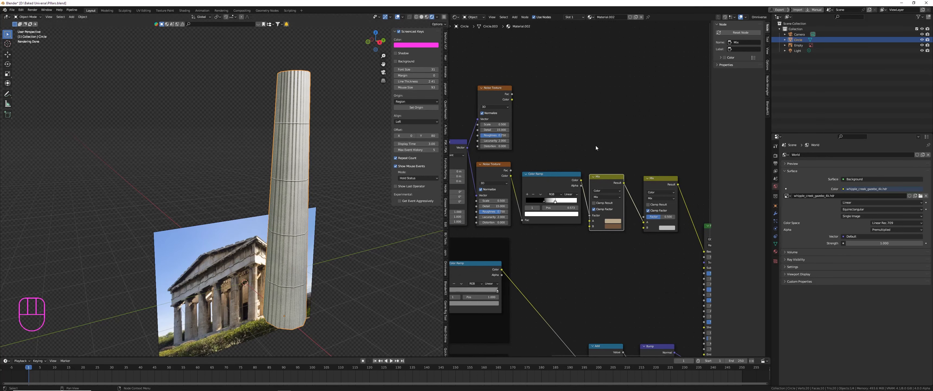
pyautogui.scroll(1, 597, 146)
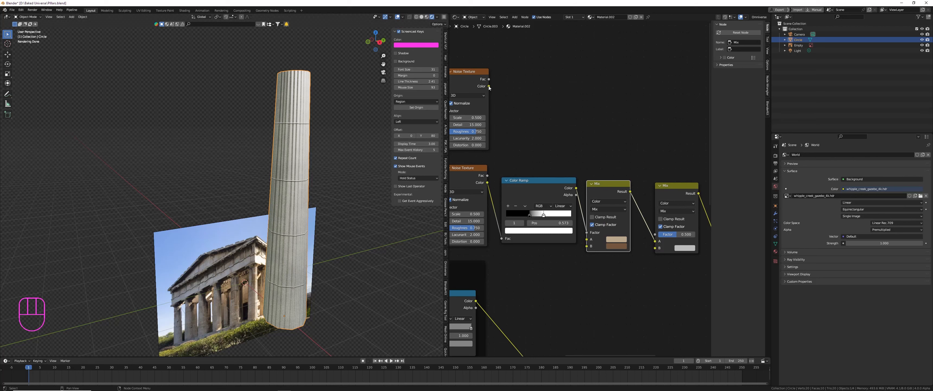
# Connect the upper Noise Texture's Color to the second Mix node's Factor and set that noise's Scale to 3.
pyautogui.moveTo(488, 86); pyautogui.dragTo(654, 234)
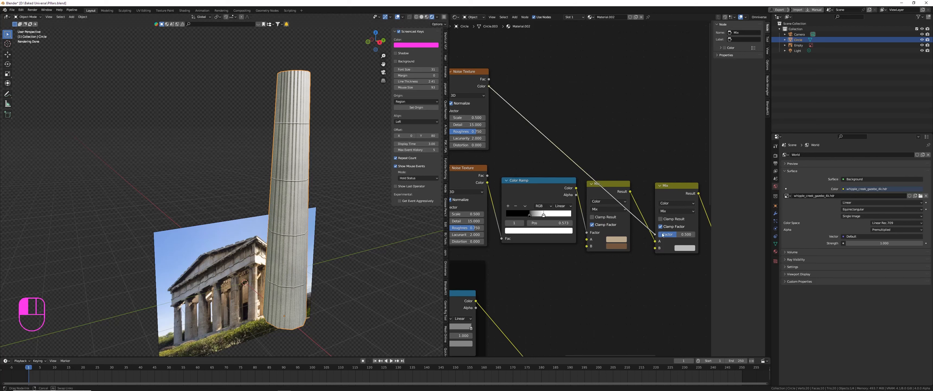
pyautogui.moveTo(448, 102); pyautogui.dragTo(551, 127, button='middle')
pyautogui.scroll(2, 551, 127)
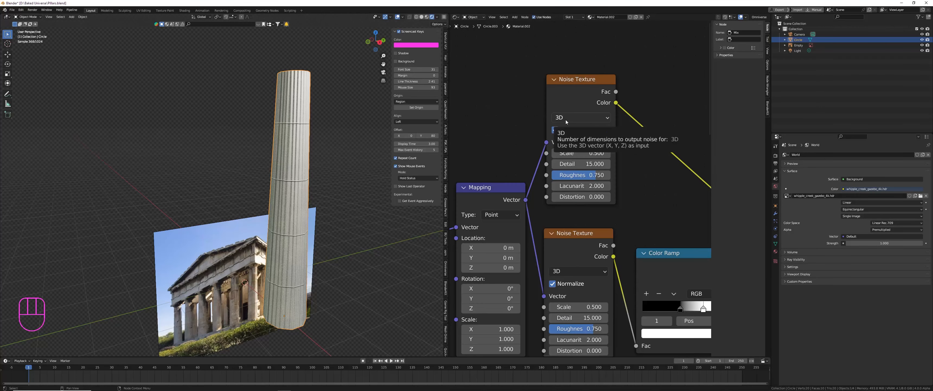
pyautogui.click(583, 153)
pyautogui.write('3')
pyautogui.press('Return')
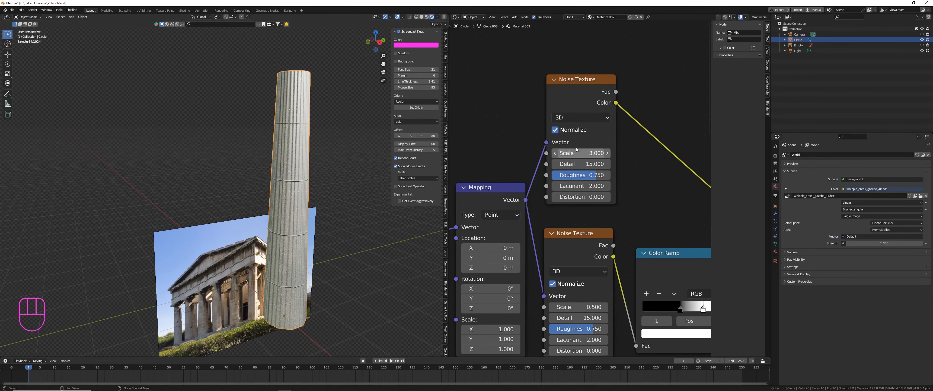
# Switch the upper Noise Texture to 4D and insert a Color Ramp between it and the second Mix node's Factor.
pyautogui.click(580, 117)
pyautogui.click(567, 159)
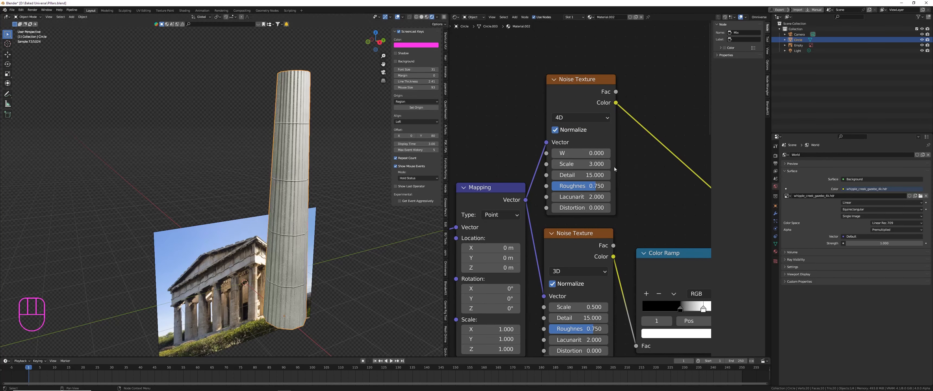
pyautogui.scroll(-3, 584, 153)
pyautogui.moveTo(650, 150); pyautogui.dragTo(588, 137, button='middle')
pyautogui.hotkey('shift', 'a')
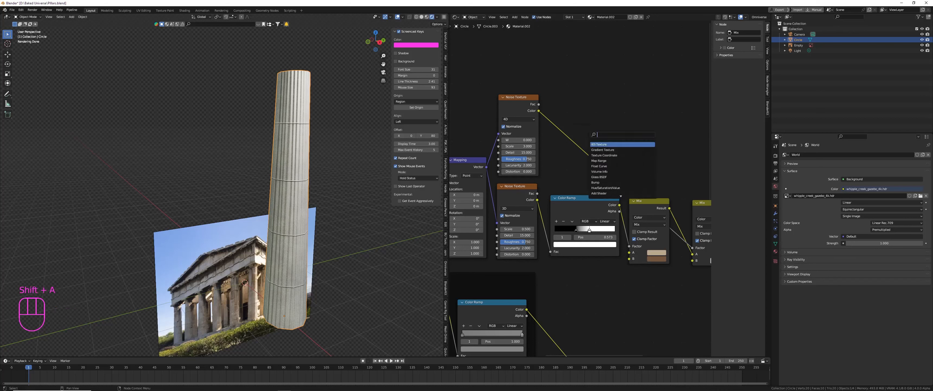
pyautogui.click(587, 135)
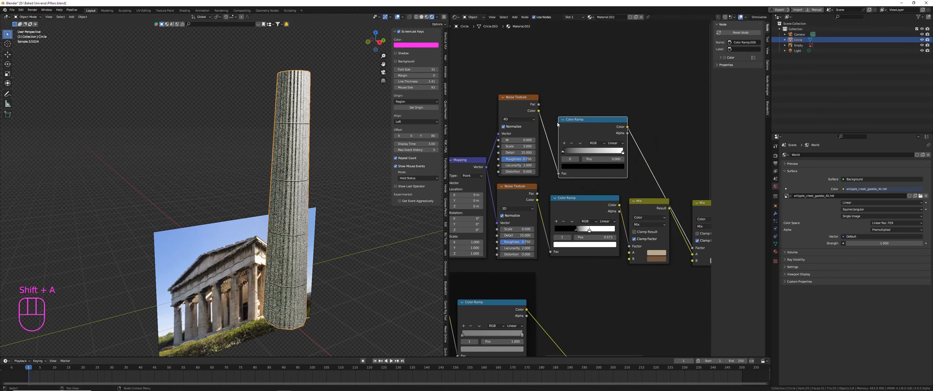
pyautogui.click(577, 101)
# Preview the new Color Ramp on the column and move its black stop to 0.418.
pyautogui.keyDown('ctrl'); pyautogui.keyDown('shift'); pyautogui.click(576, 101); pyautogui.keyUp('shift'); pyautogui.keyUp('ctrl')
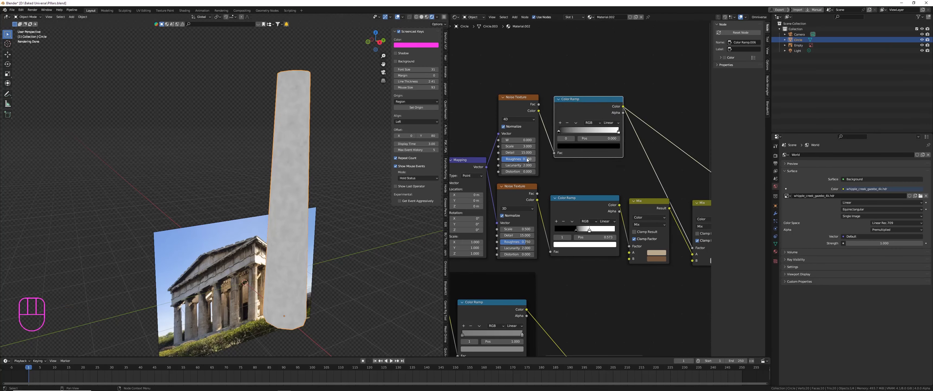
pyautogui.scroll(2, 530, 160)
pyautogui.moveTo(566, 125); pyautogui.dragTo(598, 126)
# Preview the second Mix node on the column and set its B color to a dark orange-brown with Value 0.213.
pyautogui.scroll(-3, 598, 126)
pyautogui.moveTo(618, 161); pyautogui.dragTo(529, 129, button='middle')
pyautogui.scroll(3, 615, 156)
pyautogui.keyDown('ctrl'); pyautogui.keyDown('shift'); pyautogui.click(612, 155); pyautogui.keyUp('shift'); pyautogui.keyUp('ctrl')
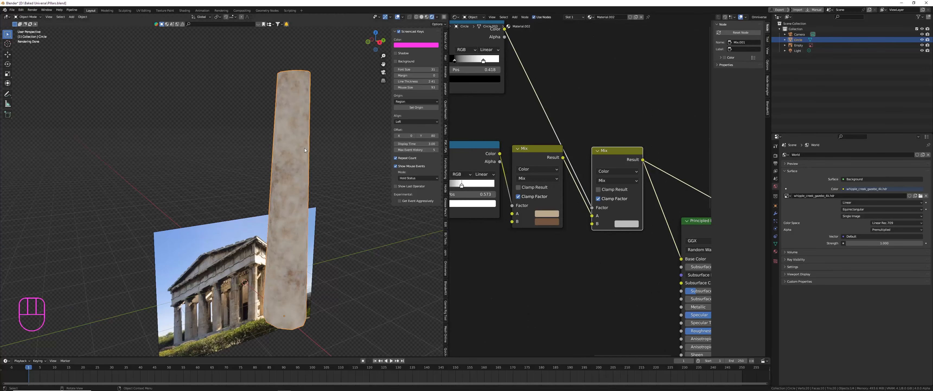
pyautogui.scroll(1, 310, 150)
pyautogui.scroll(5, 582, 254)
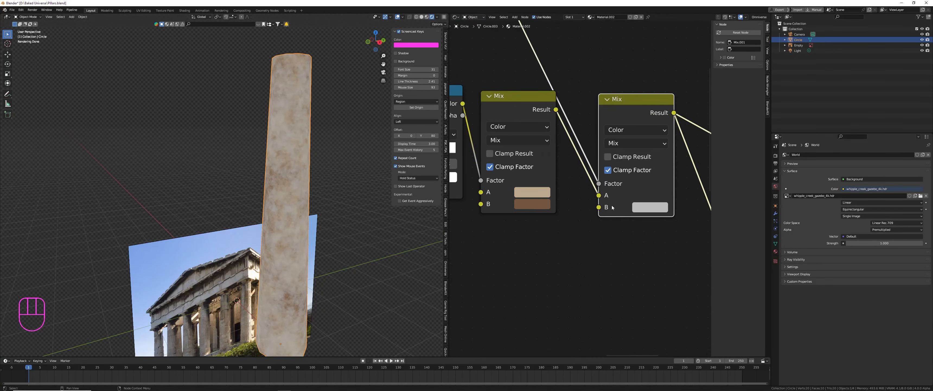
pyautogui.click(660, 209)
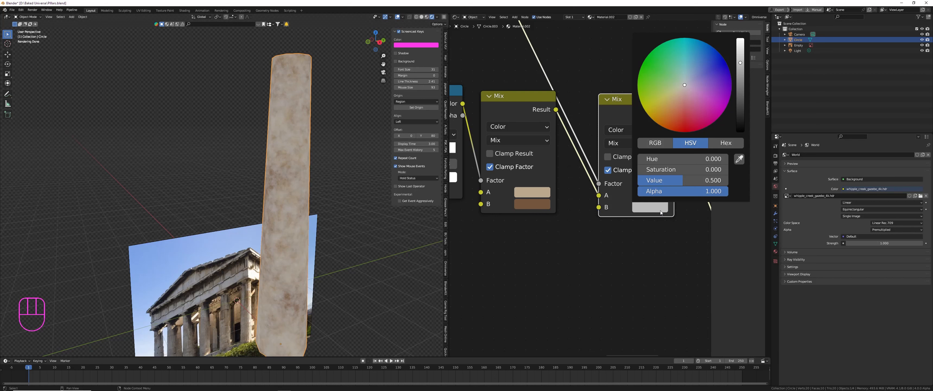
pyautogui.moveTo(677, 111)
pyautogui.mouseDown()
pyautogui.moveTo(684, 100)
pyautogui.moveTo(673, 116)
pyautogui.mouseUp()
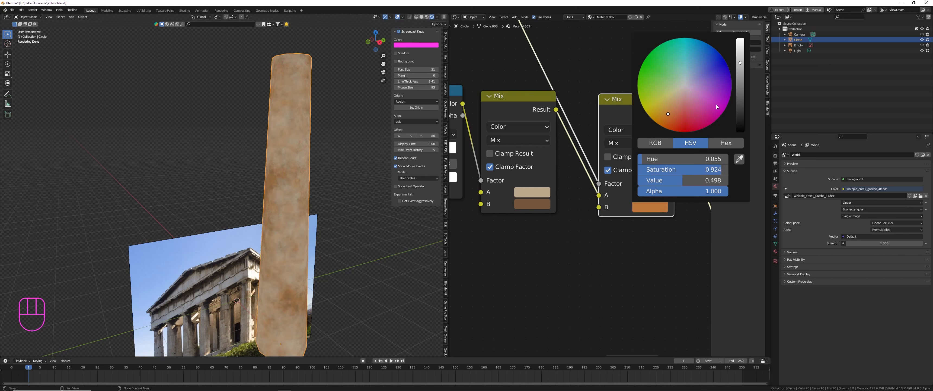
pyautogui.moveTo(740, 81); pyautogui.dragTo(740, 86)
pyautogui.scroll(-5, 480, 78)
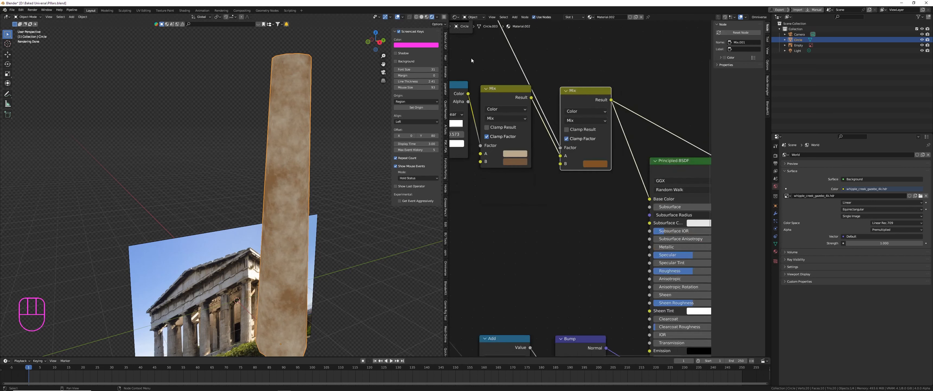
# Move the white stop of the upper Color Ramp to 0.714.
pyautogui.moveTo(471, 59); pyautogui.dragTo(582, 184, button='middle')
pyautogui.scroll(3, 569, 145)
pyautogui.moveTo(562, 125)
pyautogui.mouseDown()
pyautogui.moveTo(527, 125)
pyautogui.moveTo(554, 125)
pyautogui.mouseUp()
pyautogui.click(527, 125)
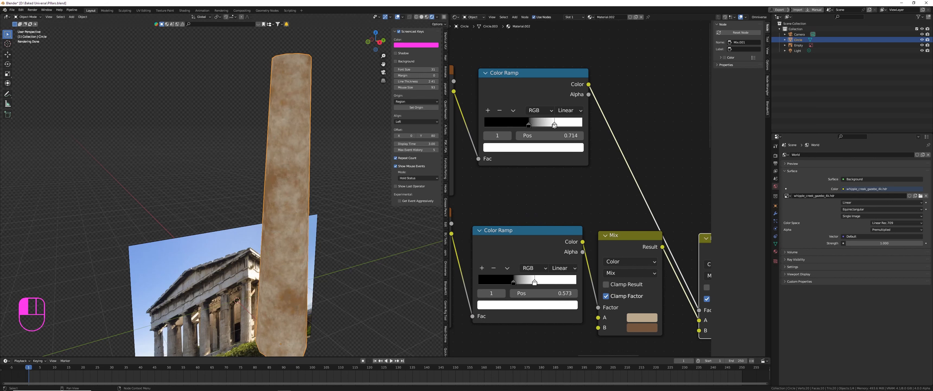
# Shift the second Mix node's B color to a yellowish brown with Hue 0.110 and Saturation 0.959.
pyautogui.moveTo(657, 271); pyautogui.dragTo(559, 174, button='middle')
pyautogui.click(640, 232)
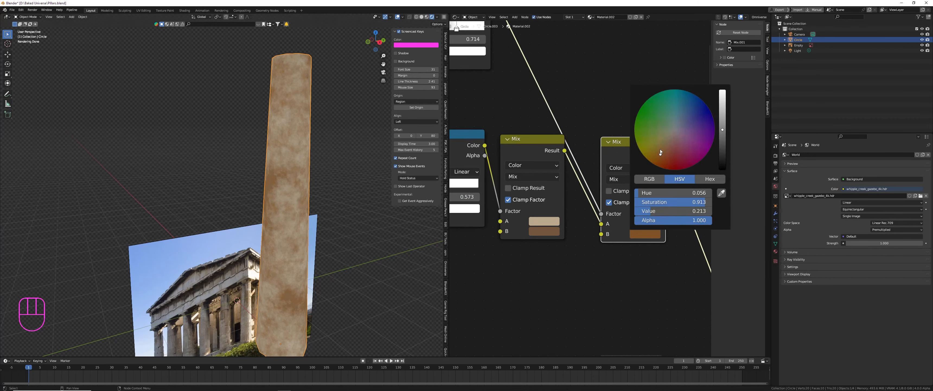
pyautogui.moveTo(653, 154); pyautogui.dragTo(650, 151)
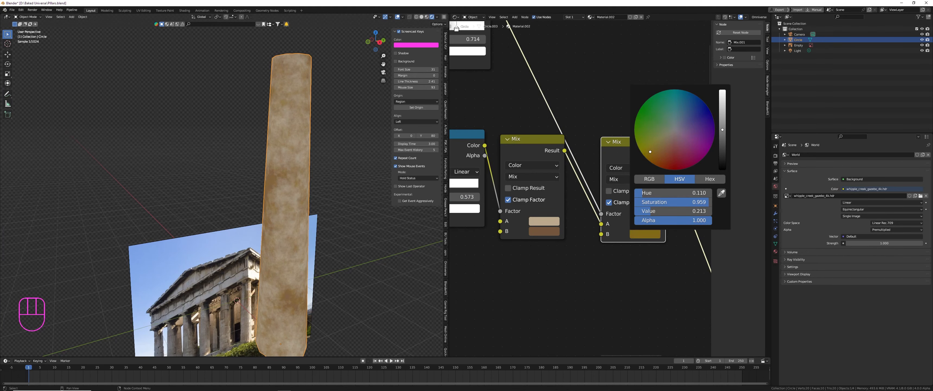
pyautogui.scroll(-7, 516, 185)
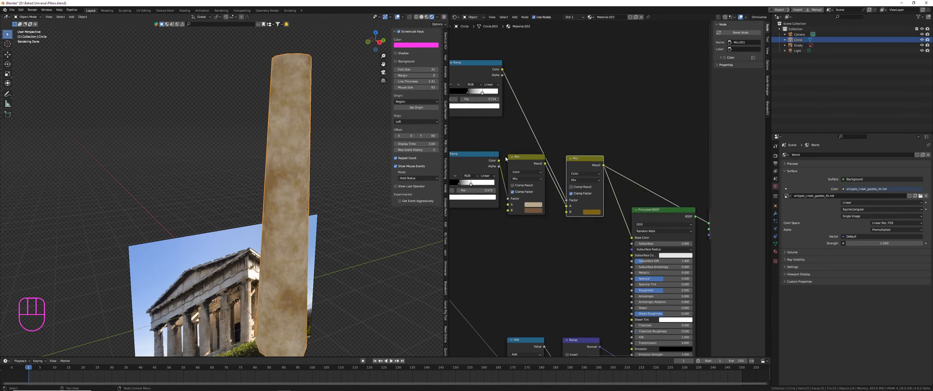
# Set the W value of the upper 4D Noise Texture to 3.160 to vary the stain pattern.
pyautogui.moveTo(514, 180); pyautogui.dragTo(623, 190, button='middle')
pyautogui.scroll(7, 540, 158)
pyautogui.keyDown('shift'); pyautogui.moveTo(488, 77); pyautogui.dragTo(507, 76); pyautogui.keyUp('shift')
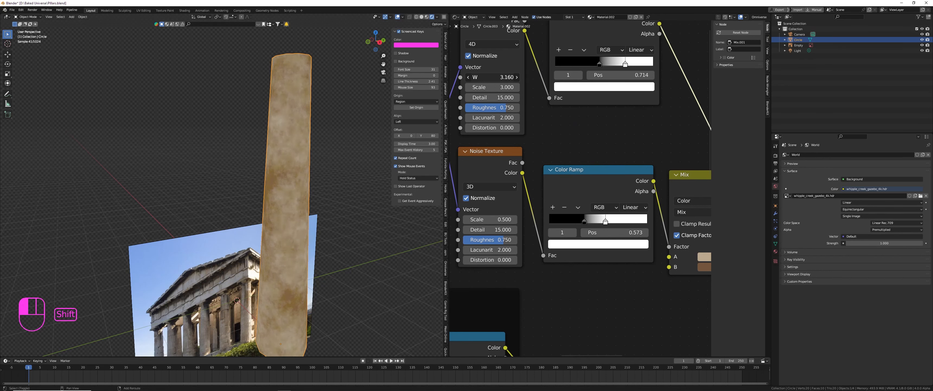
# Reconnect the Principled BSDF to the Material Output to show the full stone shader on the column.
pyautogui.scroll(-7, 579, 182)
pyautogui.moveTo(673, 196); pyautogui.dragTo(481, 149, button='middle')
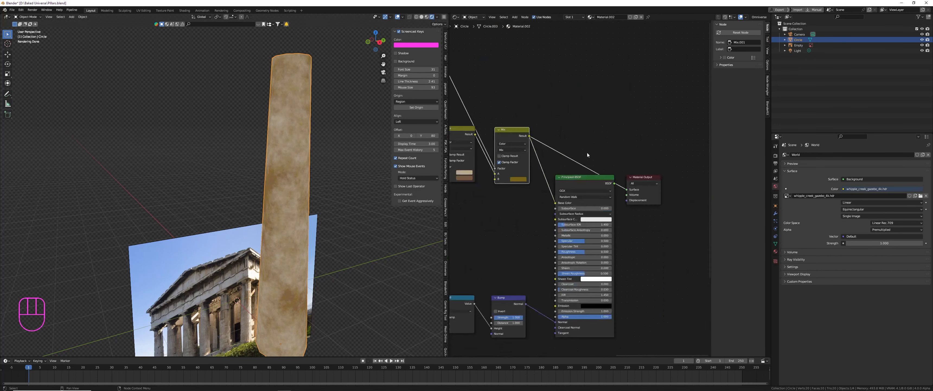
pyautogui.keyDown('ctrl'); pyautogui.keyDown('shift'); pyautogui.click(588, 177); pyautogui.keyUp('shift'); pyautogui.keyUp('ctrl')
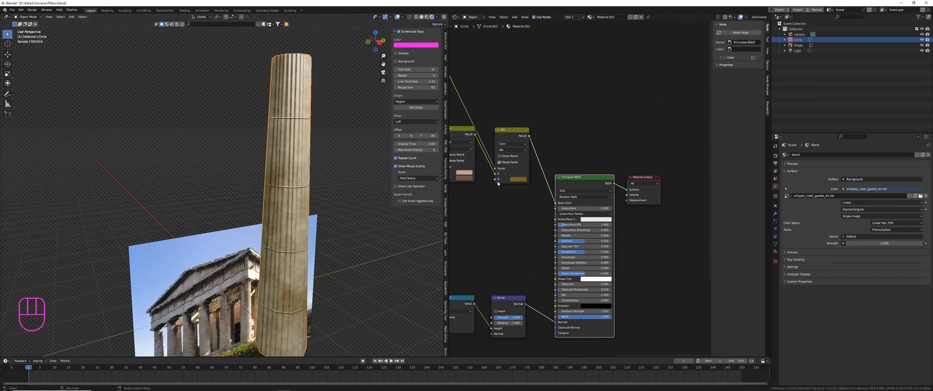
# Switch the Shader Editor from the object material to the World node tree.
pyautogui.moveTo(516, 192); pyautogui.dragTo(581, 162, button='middle')
pyautogui.scroll(2, 581, 162)
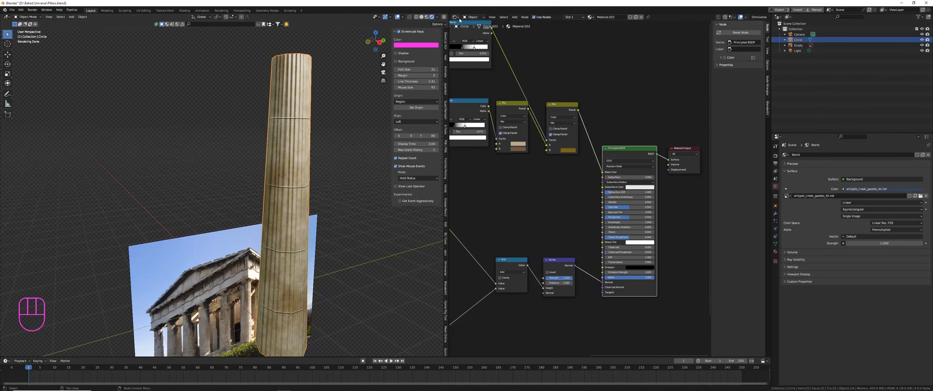
pyautogui.moveTo(457, 19); pyautogui.dragTo(469, 71)
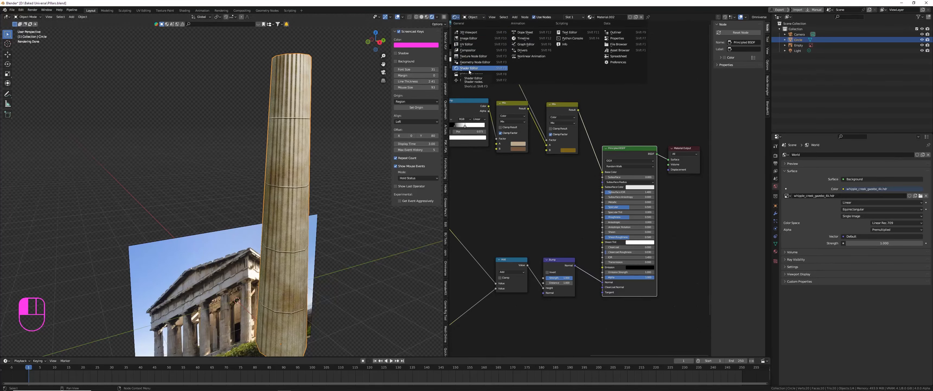
pyautogui.click(474, 17)
pyautogui.click(473, 30)
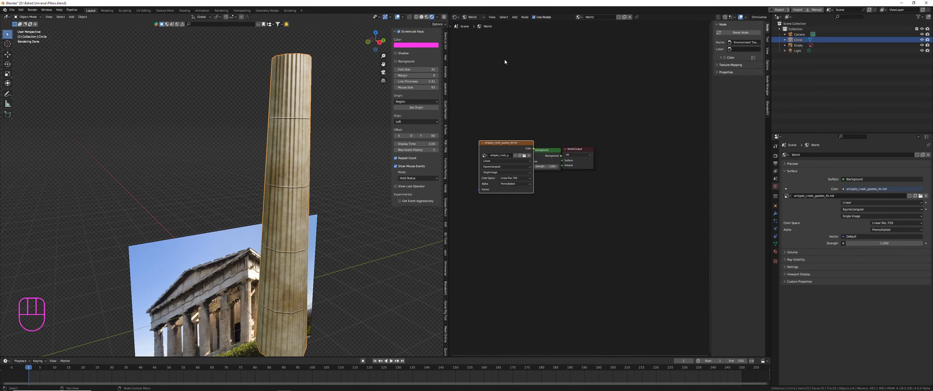
# Spread the world's Environment Texture and Background nodes apart to make room between them.
pyautogui.scroll(-2, 505, 62)
pyautogui.scroll(4, 510, 151)
pyautogui.moveTo(518, 124)
pyautogui.mouseDown()
pyautogui.moveTo(457, 118)
pyautogui.moveTo(530, 129)
pyautogui.moveTo(507, 123)
pyautogui.mouseUp()
pyautogui.moveTo(502, 123); pyautogui.dragTo(546, 128, button='middle')
pyautogui.scroll(5, 470, 124)
pyautogui.moveTo(601, 131); pyautogui.dragTo(576, 128)
pyautogui.moveTo(564, 113); pyautogui.dragTo(509, 113, button='middle')
pyautogui.moveTo(509, 113); pyautogui.dragTo(571, 113)
pyautogui.moveTo(531, 102); pyautogui.dragTo(600, 116, button='middle')
# Insert a color Mix node between the Environment Texture and the Background, with its blend mode set to Color.
pyautogui.hotkey('shift', 'a')
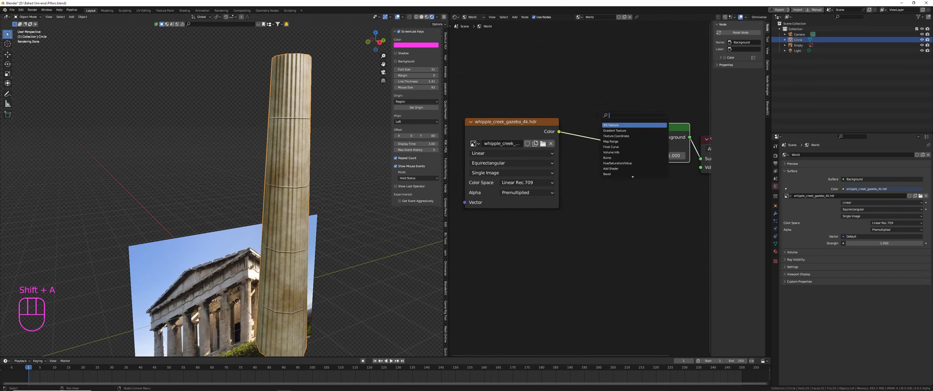
pyautogui.write('mix')
pyautogui.press('Return')
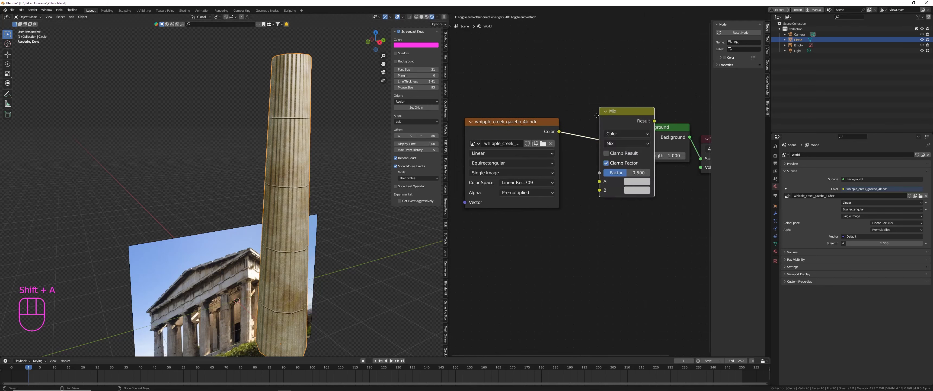
pyautogui.click(566, 116)
pyautogui.scroll(2, 566, 116)
pyautogui.click(615, 142)
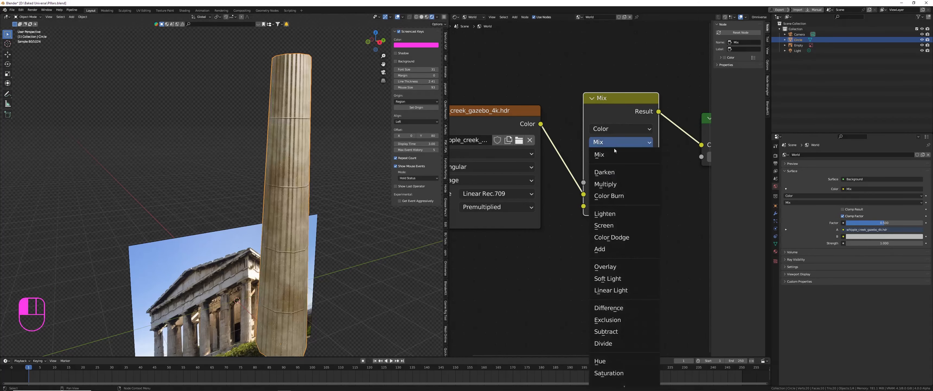
pyautogui.click(622, 367)
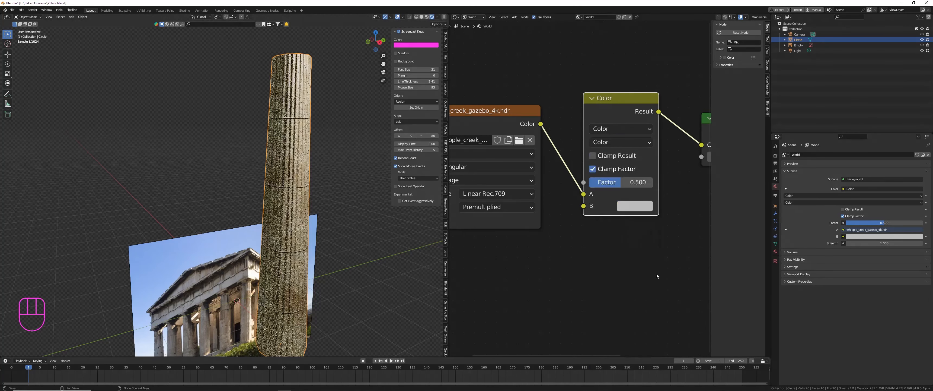
# Set the world Color node's B color to a soft light blue and its Factor to 0.525, moving the Environment Texture aside.
pyautogui.click(626, 204)
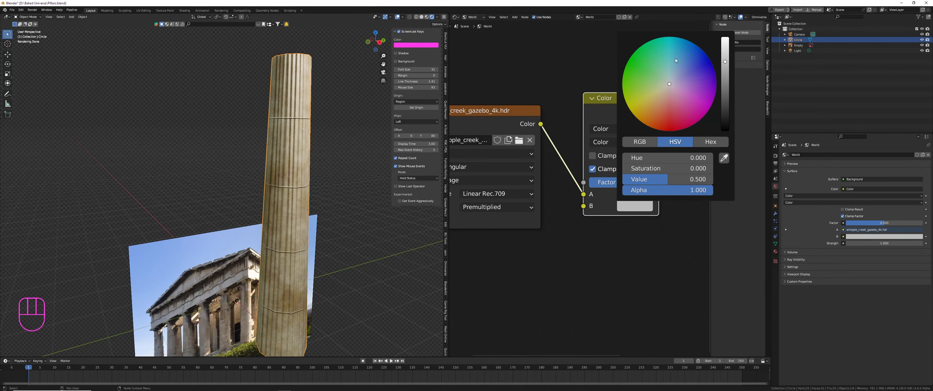
pyautogui.moveTo(675, 58); pyautogui.dragTo(674, 62)
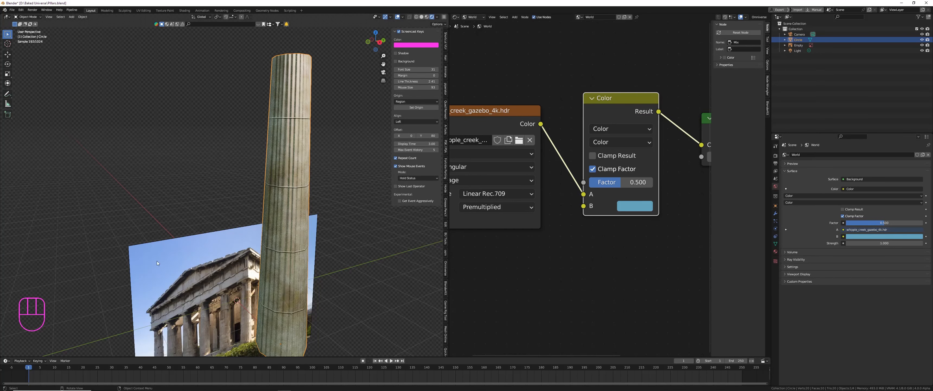
pyautogui.moveTo(623, 176)
pyautogui.mouseDown()
pyautogui.moveTo(638, 176)
pyautogui.moveTo(621, 182)
pyautogui.mouseUp()
pyautogui.scroll(-2, 586, 174)
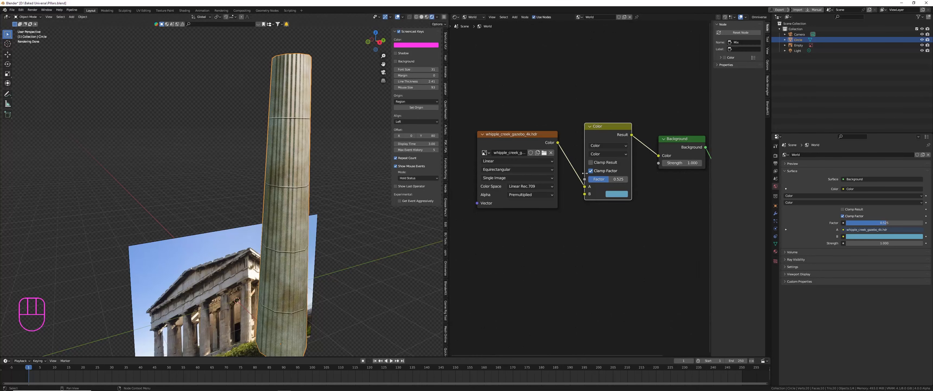
pyautogui.moveTo(538, 142); pyautogui.dragTo(514, 138)
# Compare the deselected column with the reference photo, set the world Color node's Factor to 0.375 and reselect the column.
pyautogui.moveTo(335, 212); pyautogui.dragTo(303, 207, button='middle')
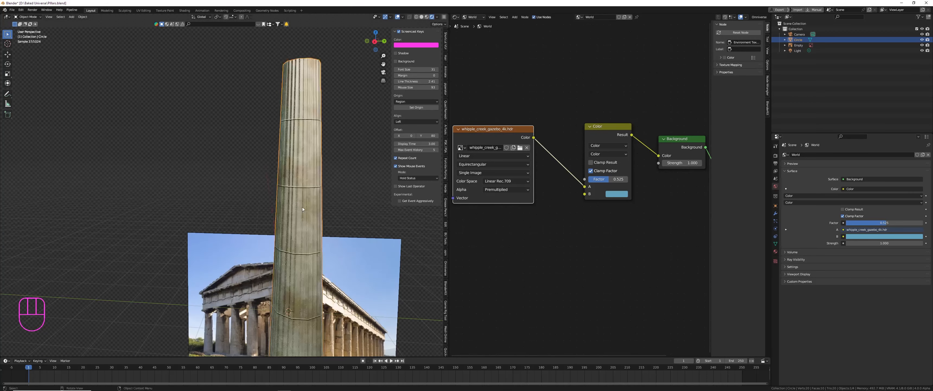
pyautogui.scroll(-3, 340, 198)
pyautogui.click(341, 189)
pyautogui.scroll(2, 339, 197)
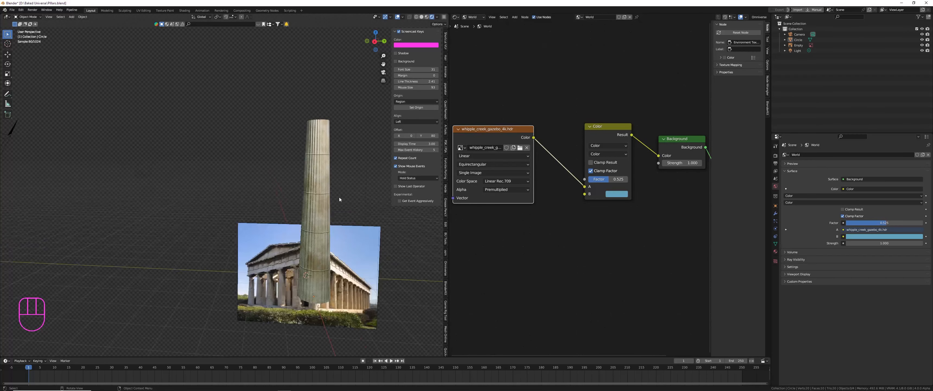
pyautogui.keyDown('shift'); pyautogui.moveTo(353, 229); pyautogui.dragTo(339, 210, button='middle'); pyautogui.keyUp('shift')
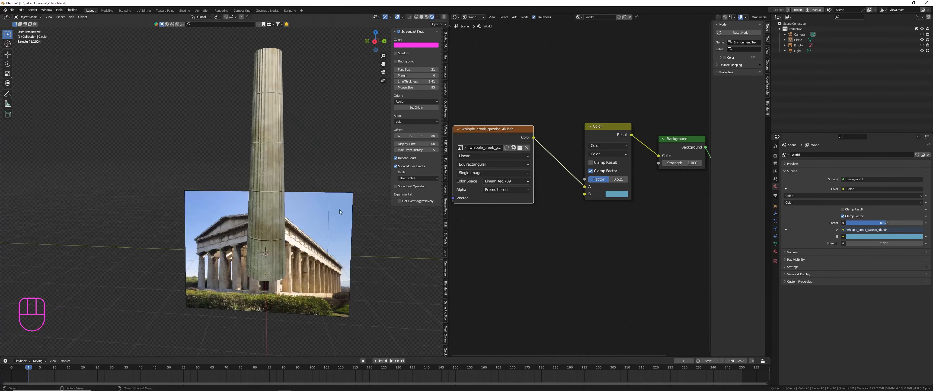
pyautogui.scroll(3, 629, 176)
pyautogui.moveTo(615, 181); pyautogui.dragTo(606, 180)
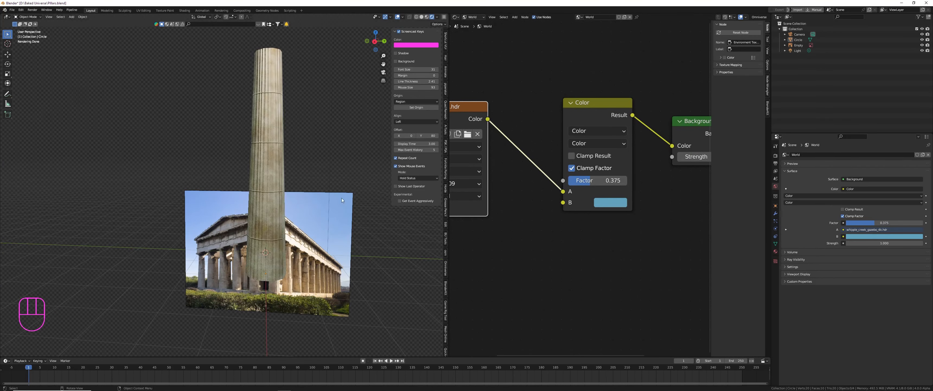
pyautogui.moveTo(341, 197); pyautogui.dragTo(305, 210, button='middle')
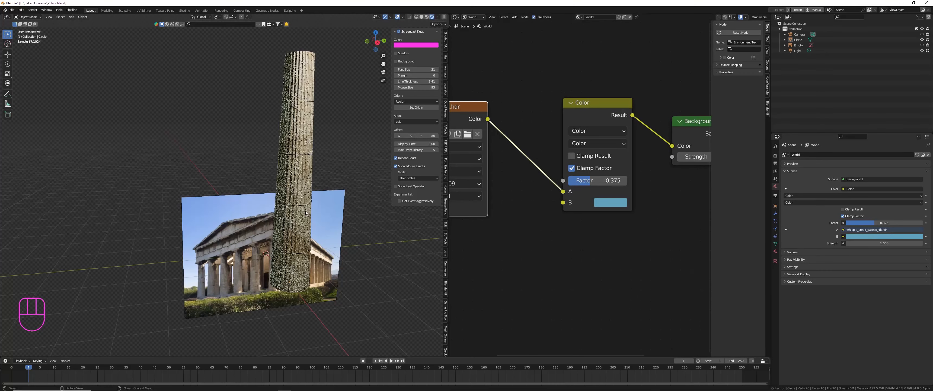
pyautogui.click(307, 167)
pyautogui.scroll(-3, 530, 129)
pyautogui.moveTo(525, 129); pyautogui.dragTo(677, 104, button='middle')
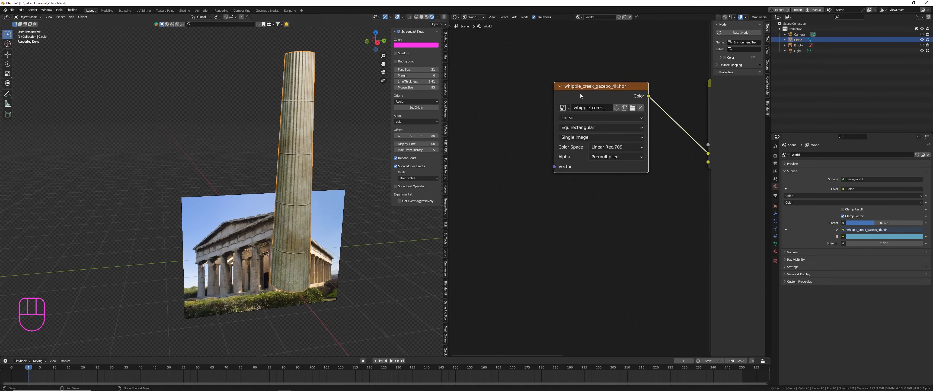
# Add Texture Coordinate and Mapping nodes to the world's Environment Texture and set the Mapping's Z rotation to 345°.
pyautogui.hotkey('ctrl', 't')
pyautogui.moveTo(515, 165); pyautogui.dragTo(596, 135, button='middle')
pyautogui.scroll(5, 588, 141)
pyautogui.moveTo(591, 183); pyautogui.dragTo(688, 182)
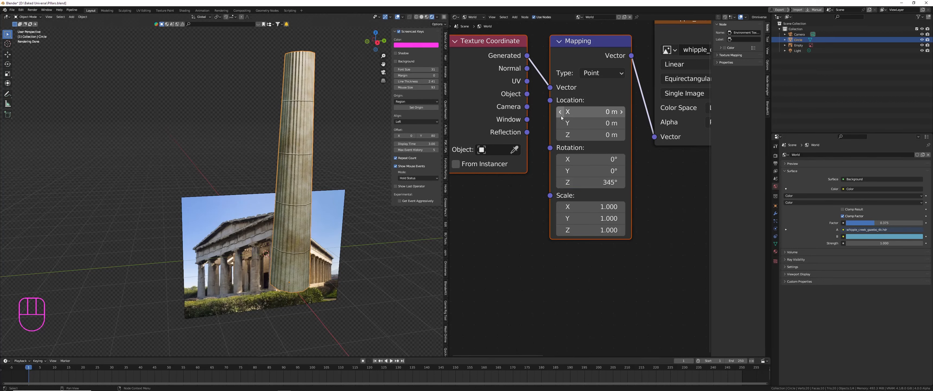
pyautogui.scroll(-4, 590, 76)
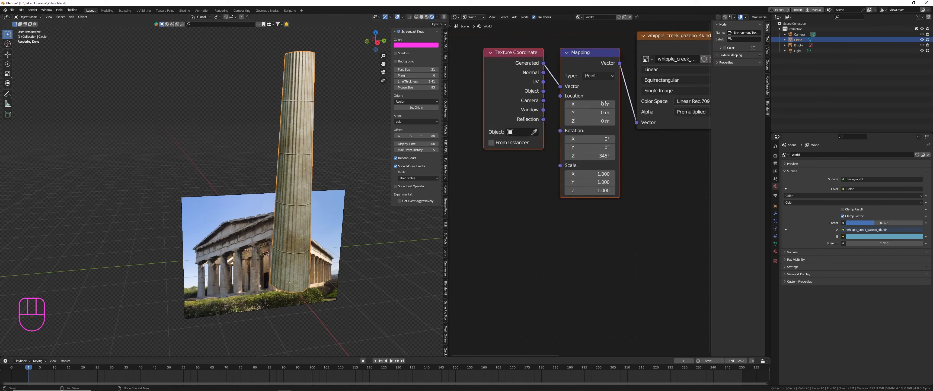
# Insert a Hue/Saturation/Value node between the Environment Texture and the world's Color node.
pyautogui.moveTo(641, 87); pyautogui.dragTo(478, 108, button='middle')
pyautogui.moveTo(546, 83); pyautogui.dragTo(550, 111, button='middle')
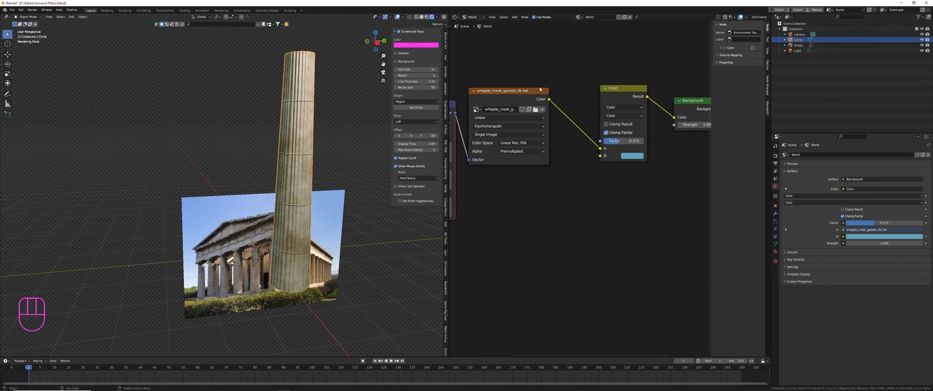
pyautogui.scroll(2, 582, 133)
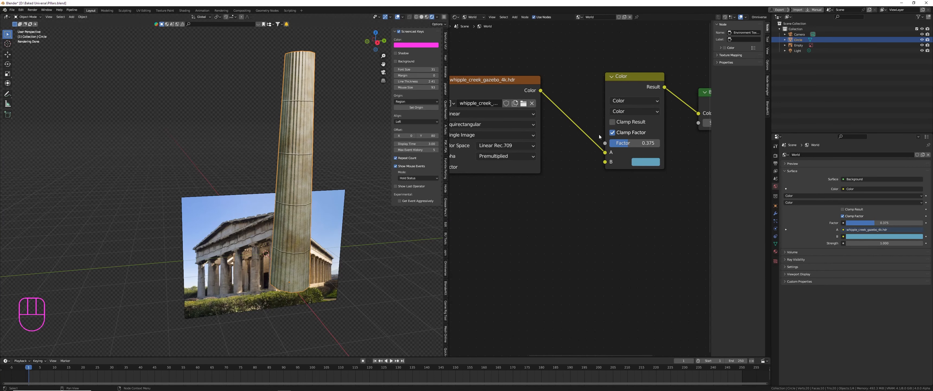
pyautogui.scroll(1, 597, 118)
pyautogui.hotkey('shift', 'a')
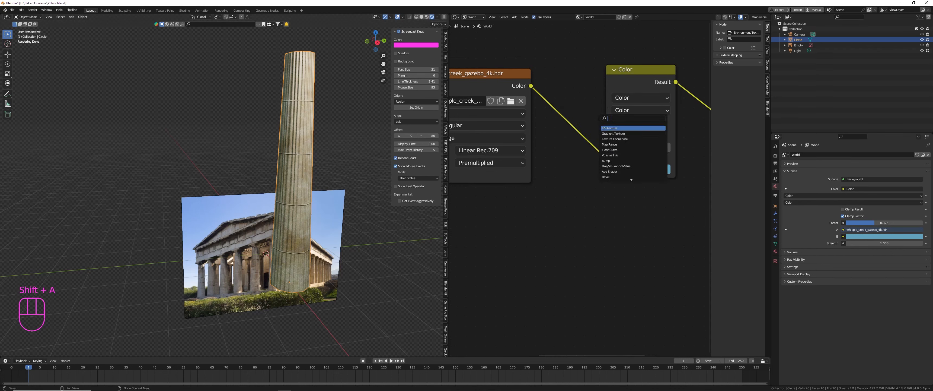
pyautogui.click(616, 166)
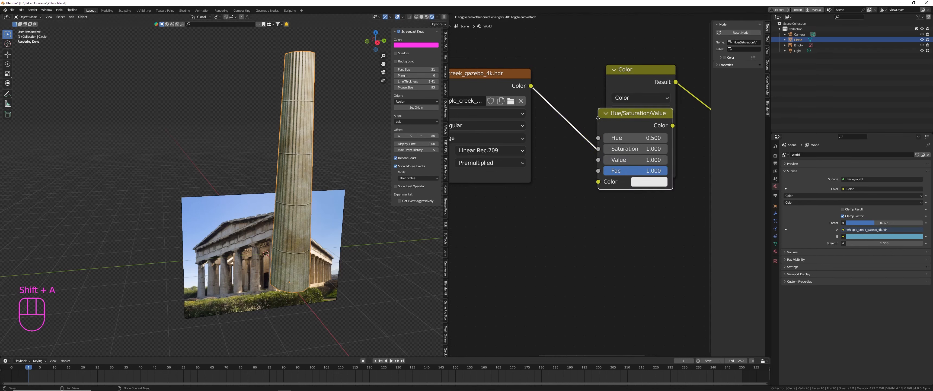
pyautogui.click(548, 90)
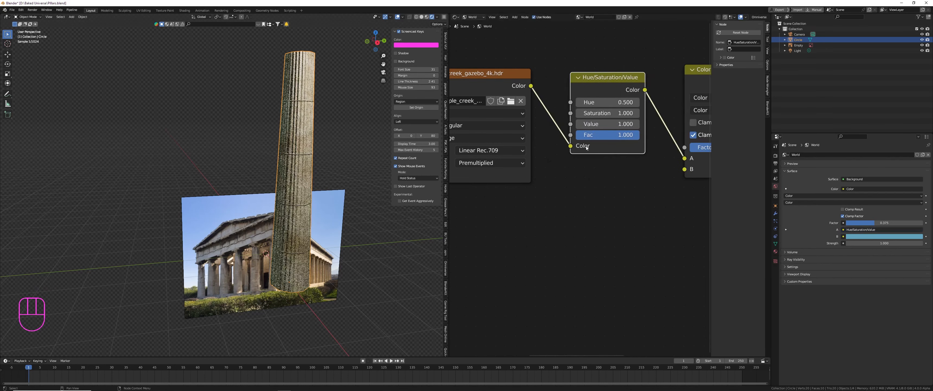
# Set the Hue/Saturation/Value node's Saturation to 0 and the world Color node's Factor to 0.508.
pyautogui.scroll(1, 605, 121)
pyautogui.click(610, 107)
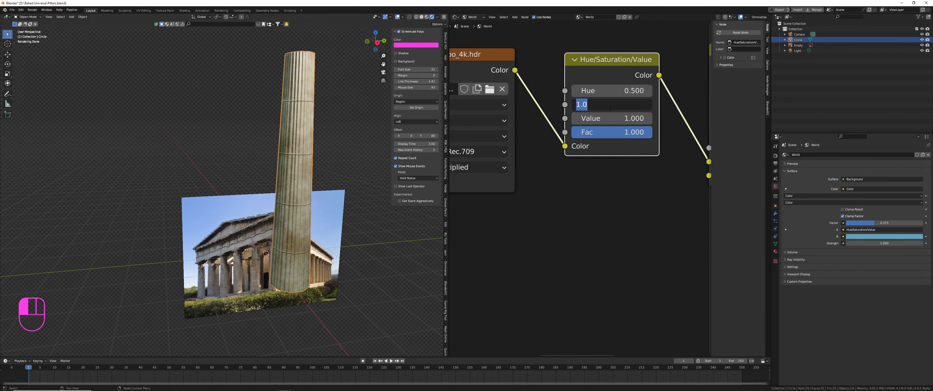
pyautogui.write('0.5')
pyautogui.press('Return')
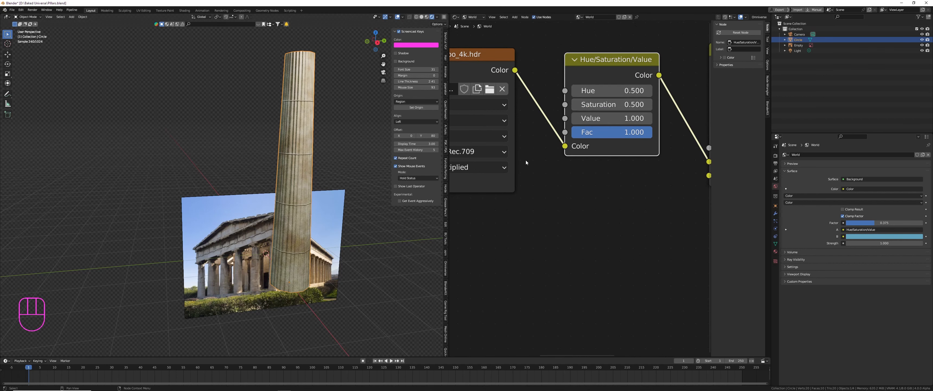
pyautogui.moveTo(621, 104); pyautogui.dragTo(580, 105)
pyautogui.moveTo(654, 125); pyautogui.dragTo(565, 122, button='middle')
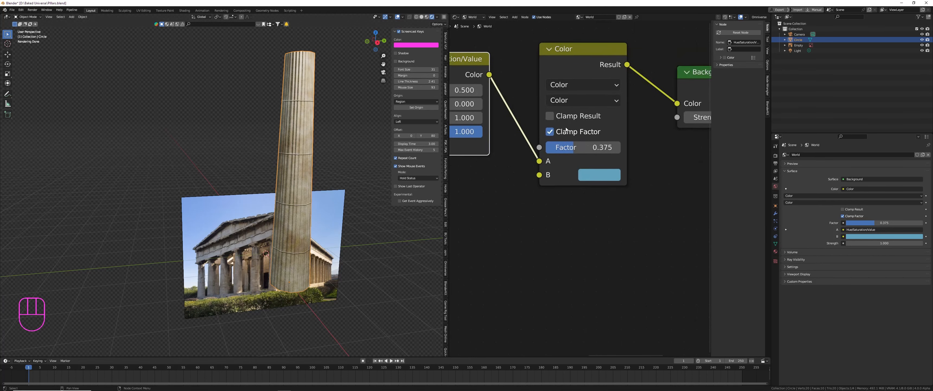
pyautogui.moveTo(587, 147)
pyautogui.mouseDown()
pyautogui.moveTo(632, 147)
pyautogui.moveTo(576, 147)
pyautogui.moveTo(583, 147)
pyautogui.mouseUp()
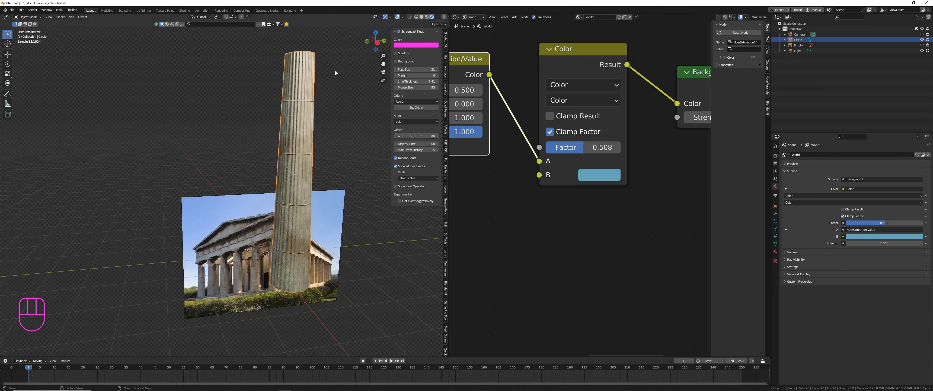
# Switch the shader nodes from the world to the column's object material and bring up its Mix nodes.
pyautogui.click(472, 17)
pyautogui.click(474, 23)
pyautogui.scroll(-4, 584, 120)
pyautogui.moveTo(596, 117); pyautogui.dragTo(583, 131, button='middle')
pyautogui.scroll(7, 590, 129)
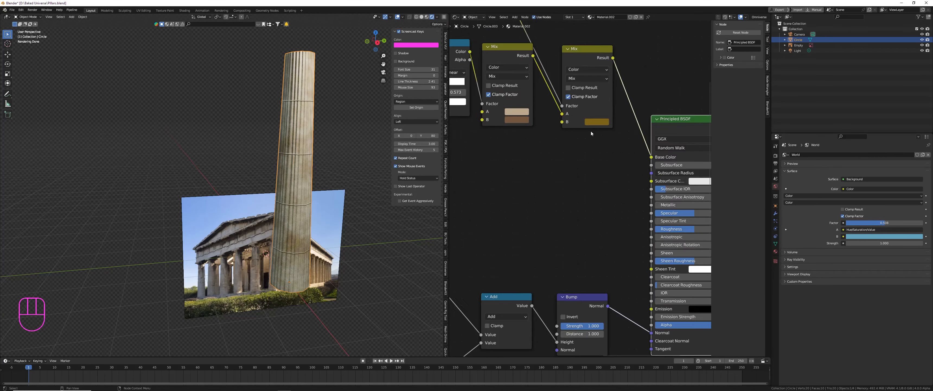
# Try a brighter orange-brown with hue 0.050, saturation 0.872 and value 0.426 as the last Mix node's B color.
pyautogui.click(599, 120)
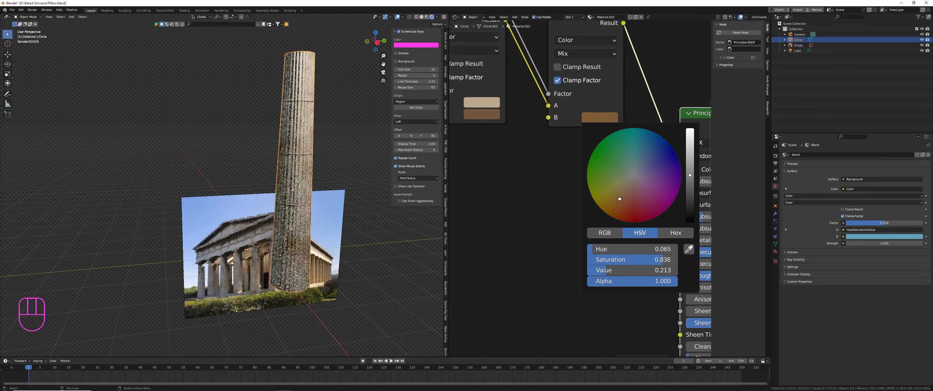
pyautogui.moveTo(618, 195); pyautogui.dragTo(621, 201)
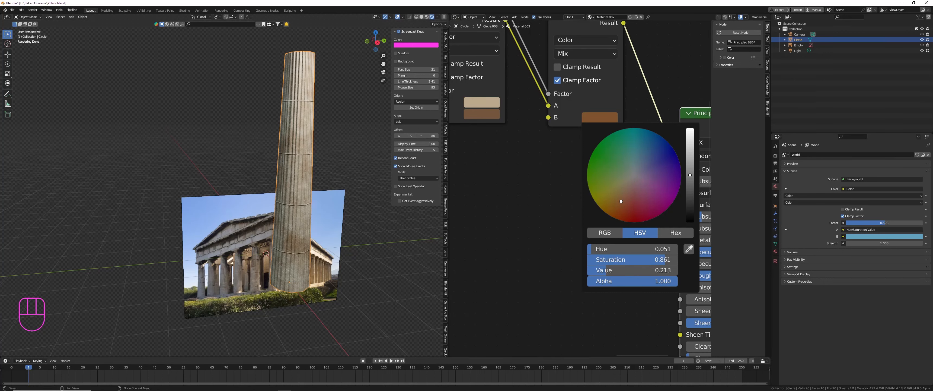
pyautogui.moveTo(690, 175); pyautogui.dragTo(690, 157)
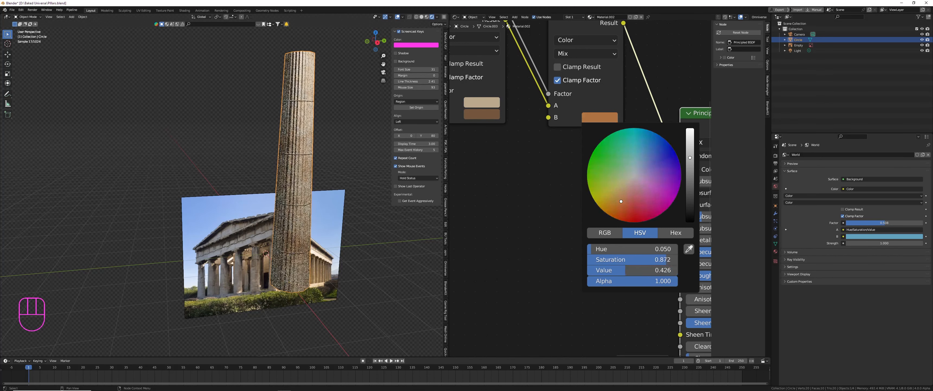
pyautogui.hotkey('ctrl', 'z')
pyautogui.scroll(-3, 578, 110)
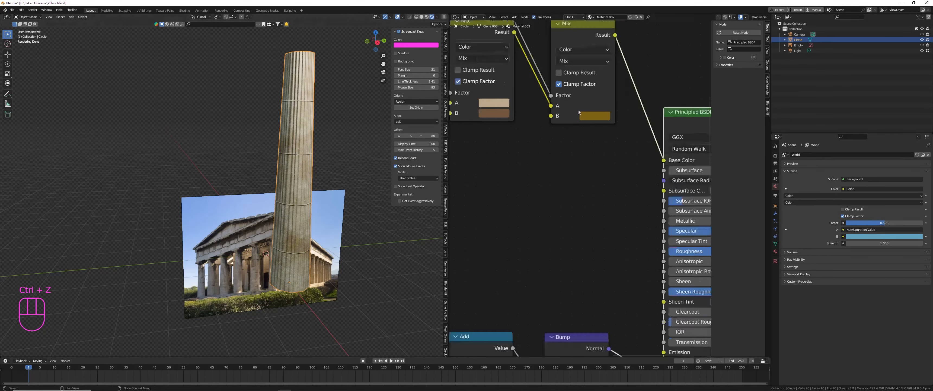
# Spread the Add and Bump nodes of the column material apart to make room between them.
pyautogui.moveTo(548, 90); pyautogui.dragTo(602, 181, button='middle')
pyautogui.scroll(3, 550, 147)
pyautogui.scroll(-6, 601, 181)
pyautogui.scroll(4, 560, 104)
pyautogui.scroll(1, 560, 105)
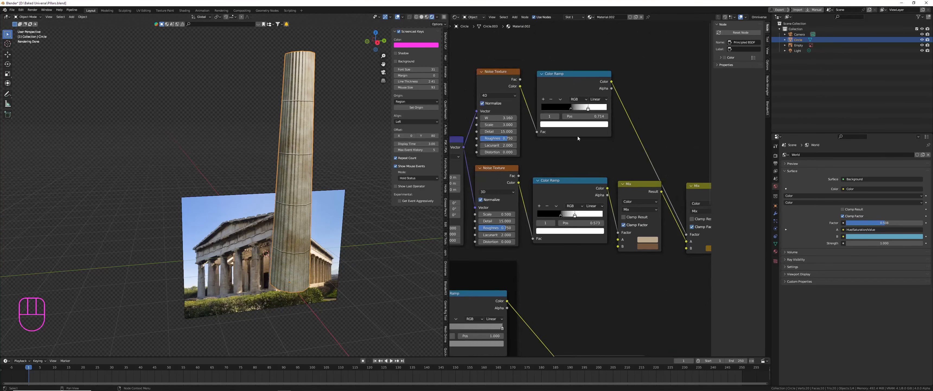
pyautogui.scroll(-5, 578, 137)
pyautogui.moveTo(638, 331); pyautogui.dragTo(586, 233, button='middle')
pyautogui.click(570, 214)
pyautogui.moveTo(570, 215); pyautogui.dragTo(531, 214)
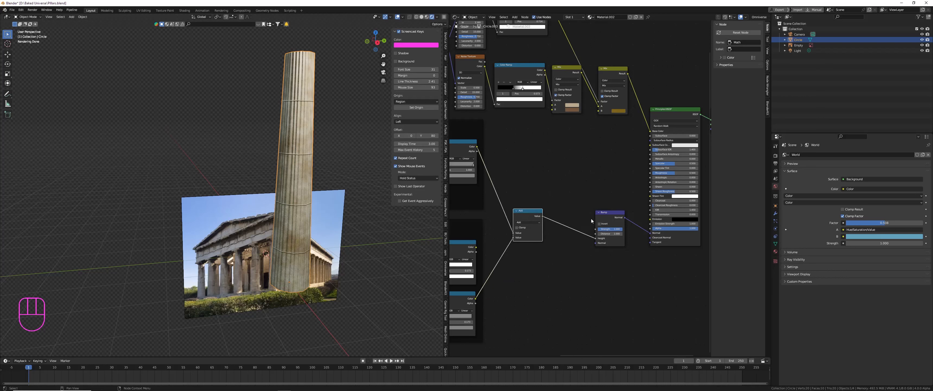
pyautogui.moveTo(609, 215); pyautogui.dragTo(616, 212)
# Insert a Math node set to Add between the existing Add node and the Bump node.
pyautogui.scroll(3, 577, 198)
pyautogui.hotkey('shift', 'a')
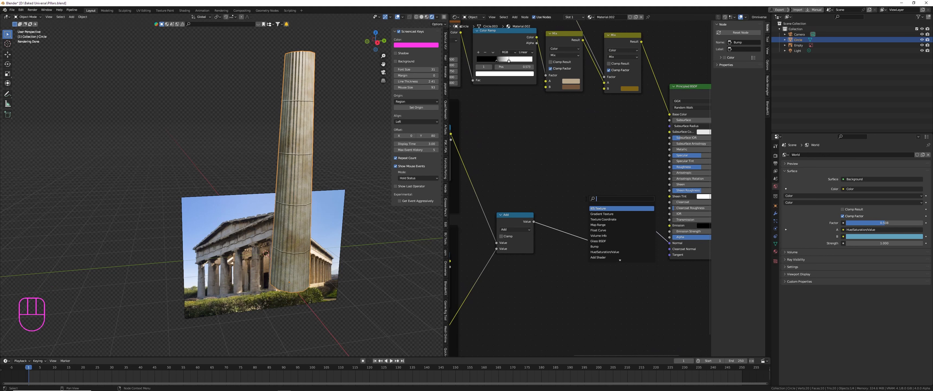
pyautogui.write('math')
pyautogui.press('Return')
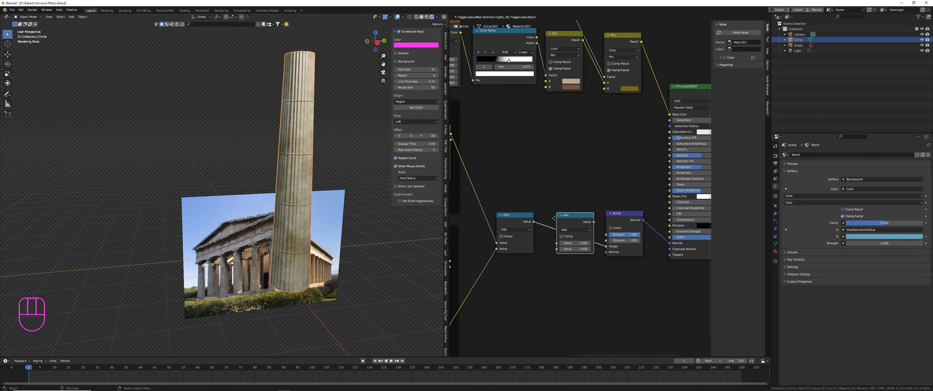
pyautogui.click(560, 216)
pyautogui.scroll(-2, 553, 56)
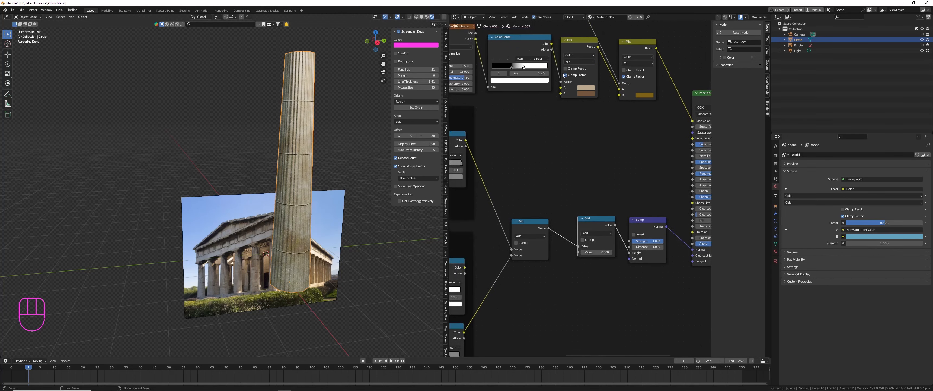
# Connect the lower noise Color Ramp's Color output to the new Add node's second Value and inspect the column's relief.
pyautogui.scroll(1, 553, 56)
pyautogui.moveTo(553, 56); pyautogui.dragTo(544, 96, button='middle')
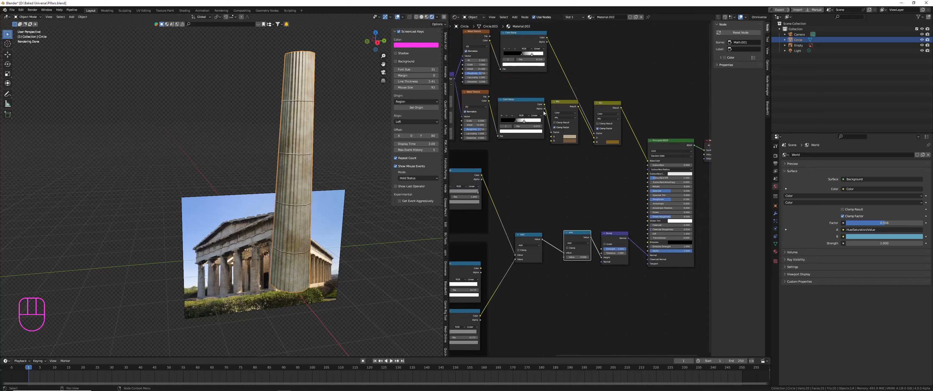
pyautogui.moveTo(544, 104); pyautogui.dragTo(566, 257)
pyautogui.scroll(3, 310, 150)
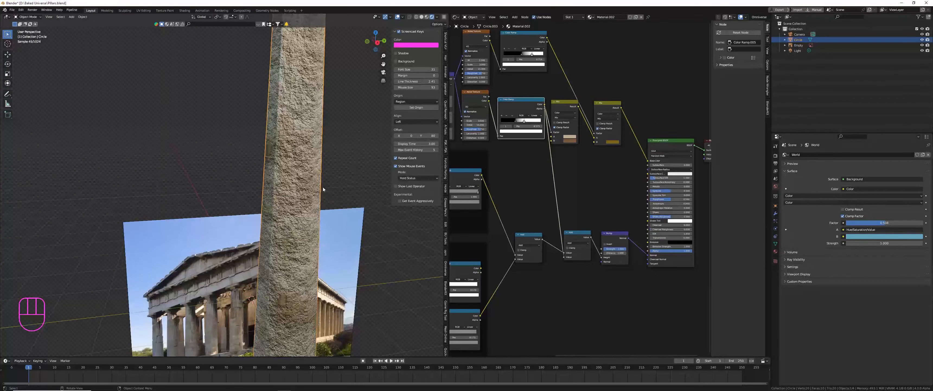
pyautogui.keyDown('shift'); pyautogui.moveTo(323, 187); pyautogui.dragTo(313, 160, button='middle'); pyautogui.keyUp('shift')
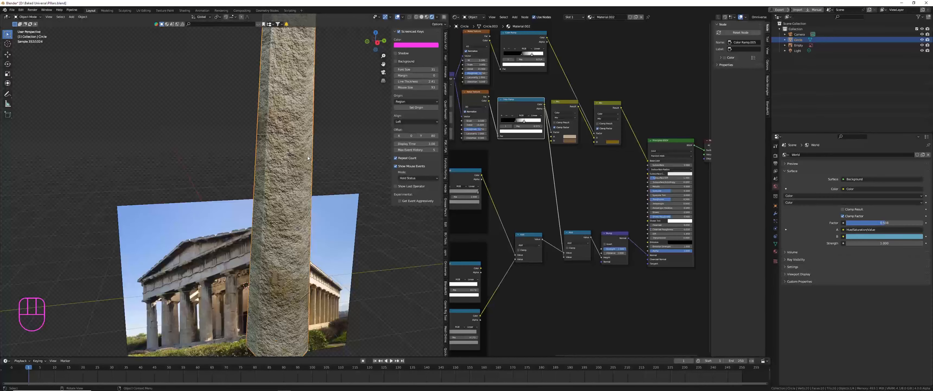
pyautogui.scroll(2, 531, 136)
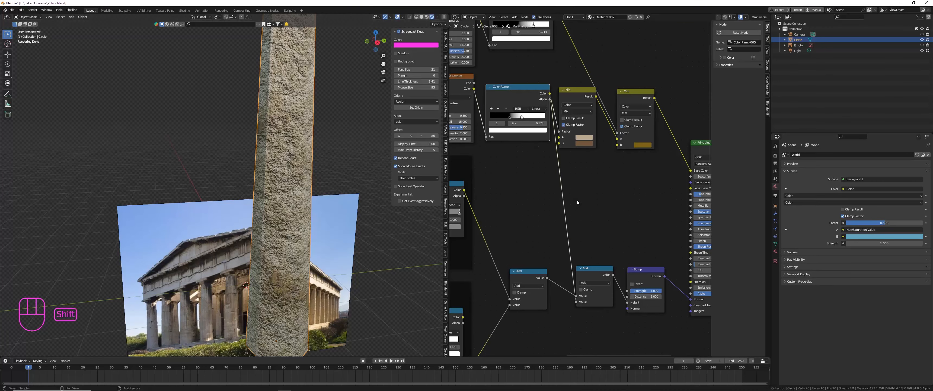
# Insert a Color Ramp between the noise Color Ramp and the new Add node, and make its stops gray with value 0.251.
pyautogui.hotkey('shift', 'a')
pyautogui.write('coloram')
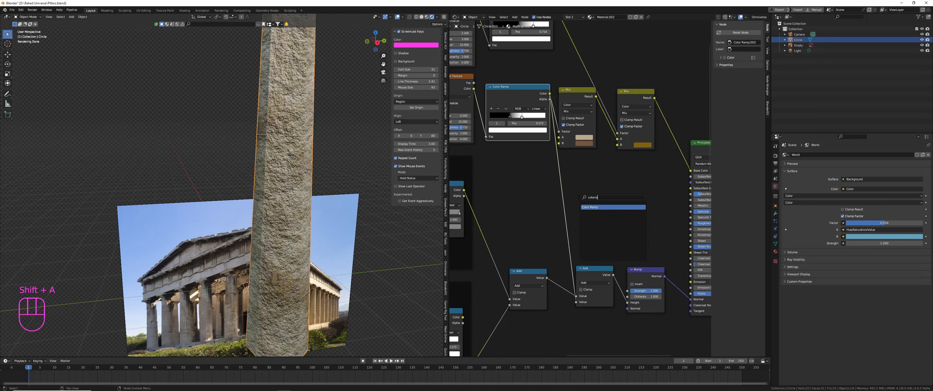
pyautogui.press('Return')
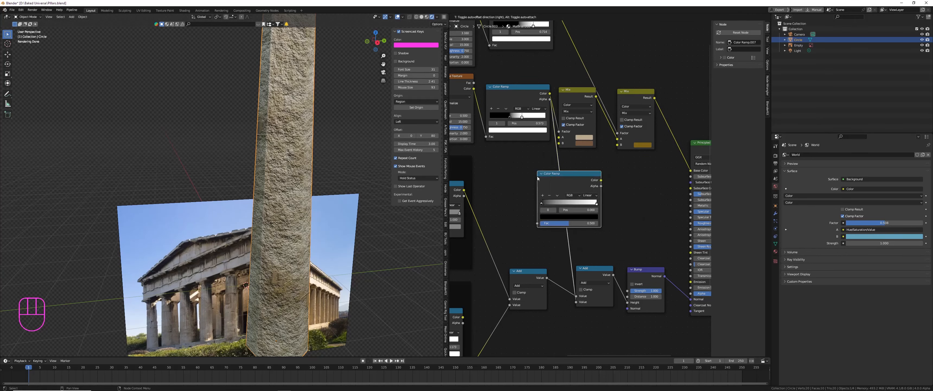
pyautogui.click(545, 176)
pyautogui.scroll(5, 563, 182)
pyautogui.click(600, 233)
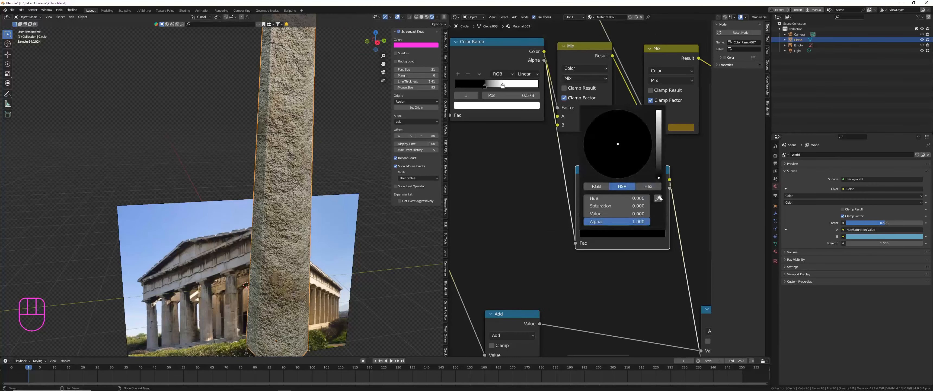
pyautogui.moveTo(659, 159); pyautogui.dragTo(658, 110)
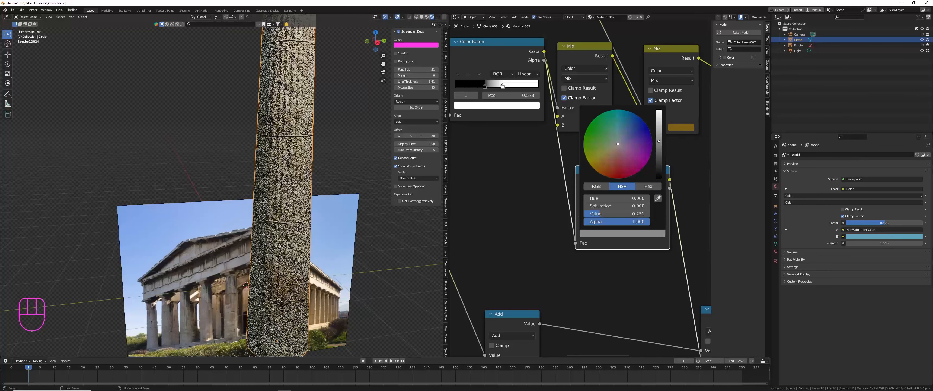
pyautogui.moveTo(362, 203); pyautogui.dragTo(260, 214, button='middle')
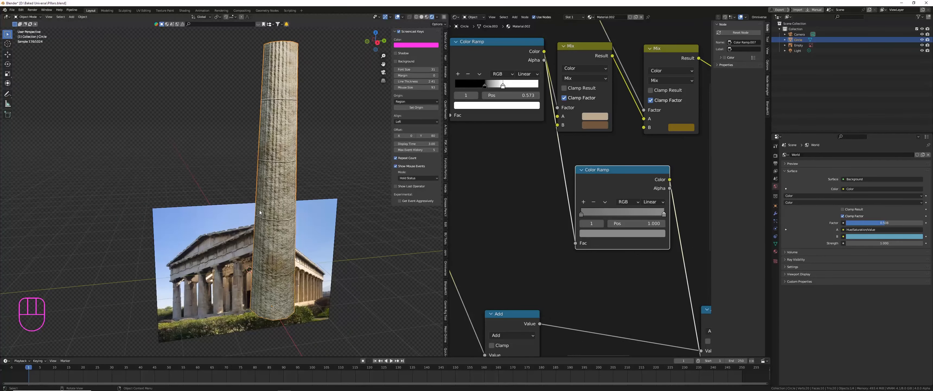
# Move the new Color Ramp aside and insert a Math node set to Multiply between it and the Add node.
pyautogui.moveTo(611, 184); pyautogui.dragTo(568, 163, button='middle')
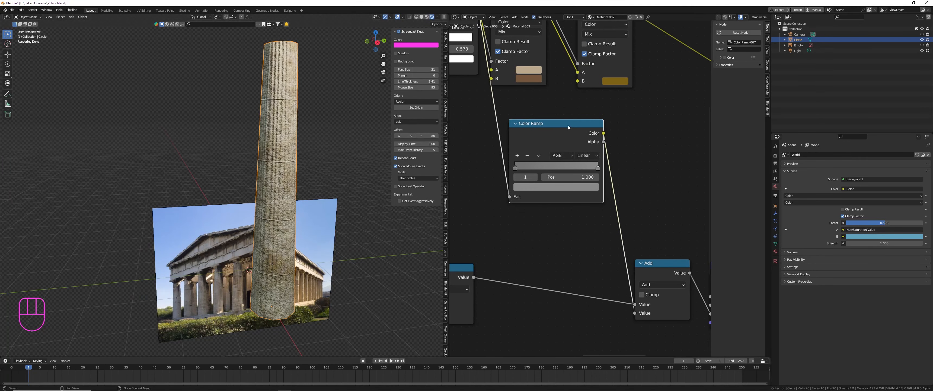
pyautogui.moveTo(568, 125); pyautogui.dragTo(520, 100)
pyautogui.scroll(1, 567, 145)
pyautogui.hotkey('shift', 'a')
pyautogui.write('ma')
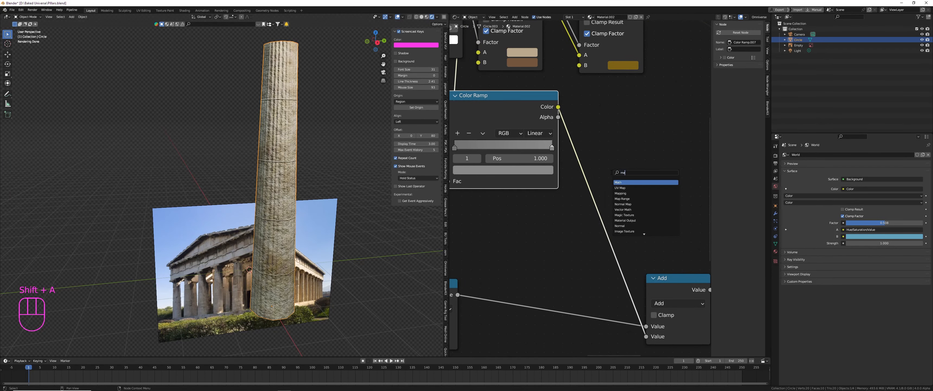
pyautogui.press('Return')
pyautogui.click(616, 180)
pyautogui.click(627, 198)
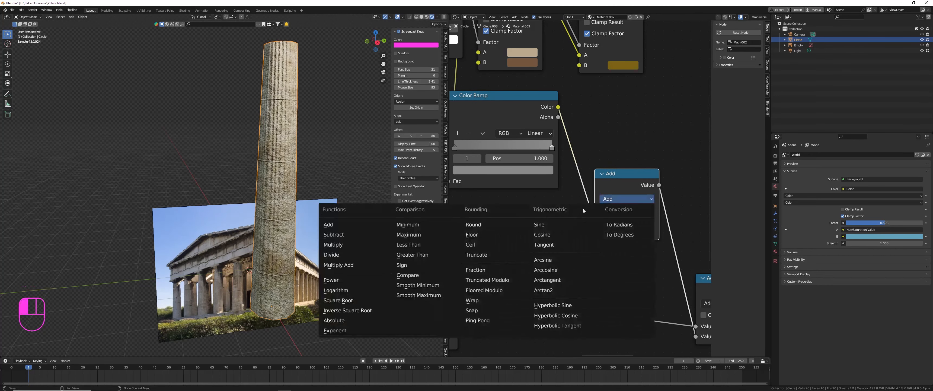
pyautogui.click(355, 245)
# Set the Multiply node's second Value to 0.310 and check the column's surface up close.
pyautogui.scroll(1, 576, 252)
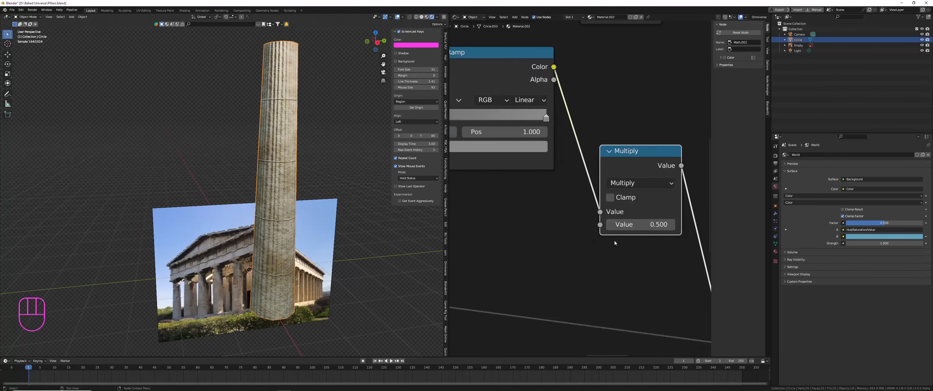
pyautogui.moveTo(623, 224)
pyautogui.keyDown('shift'); pyautogui.mouseDown()
pyautogui.moveTo(570, 224)
pyautogui.moveTo(624, 225)
pyautogui.mouseUp(); pyautogui.keyUp('shift')
pyautogui.scroll(5, 290, 132)
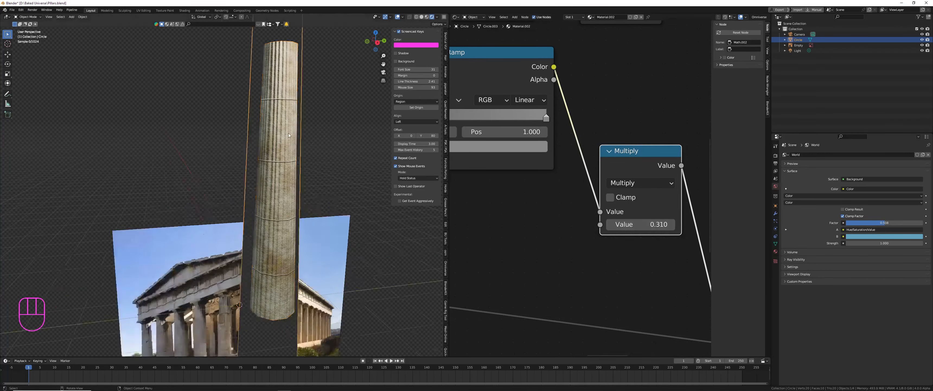
# Rearrange the gray Color Ramp, the 0.310 Multiply node and the Add node into a compact row before the Bump node.
pyautogui.scroll(-5, 290, 134)
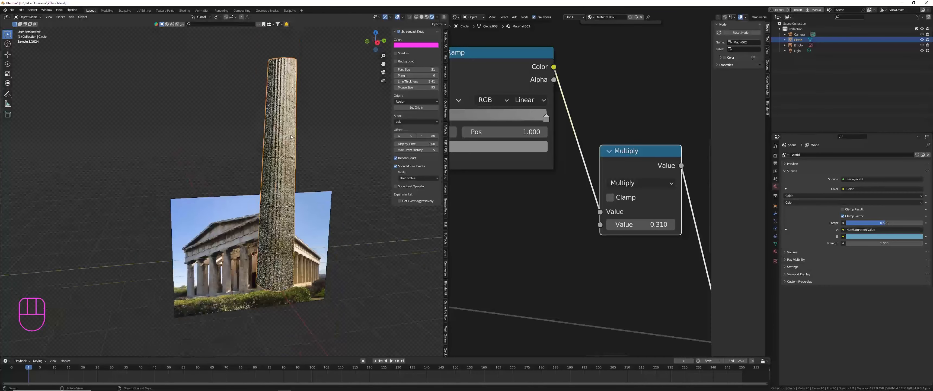
pyautogui.scroll(-3, 588, 184)
pyautogui.scroll(-2, 587, 185)
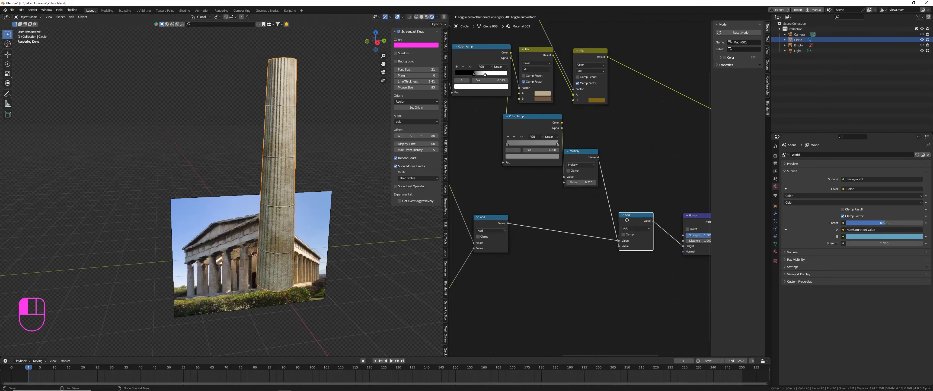
pyautogui.moveTo(529, 122); pyautogui.dragTo(479, 155)
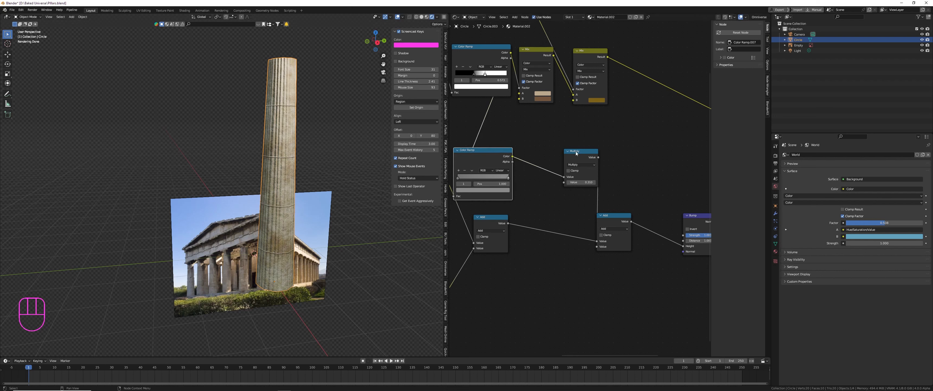
pyautogui.moveTo(579, 151); pyautogui.dragTo(532, 150)
pyautogui.moveTo(612, 221); pyautogui.dragTo(582, 207)
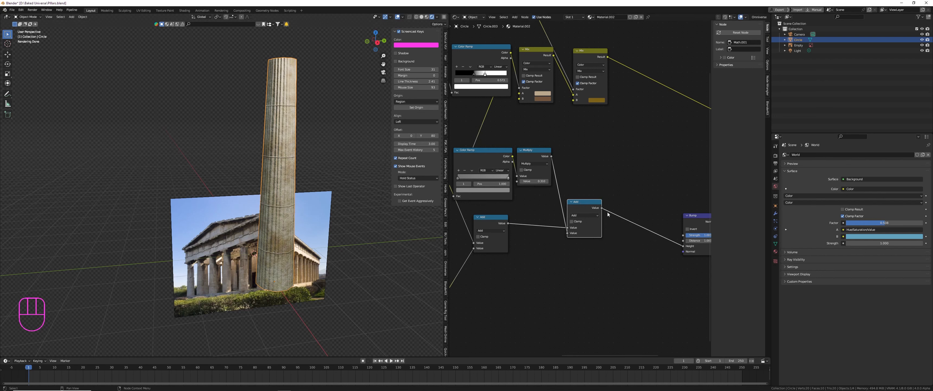
# Insert a Math node set to Multiply between the last Add node and the Bump node's Height.
pyautogui.scroll(3, 620, 211)
pyautogui.moveTo(620, 210); pyautogui.dragTo(566, 202, button='middle')
pyautogui.hotkey('shift', 'a')
pyautogui.click(573, 199)
pyautogui.write('math')
pyautogui.press('Return')
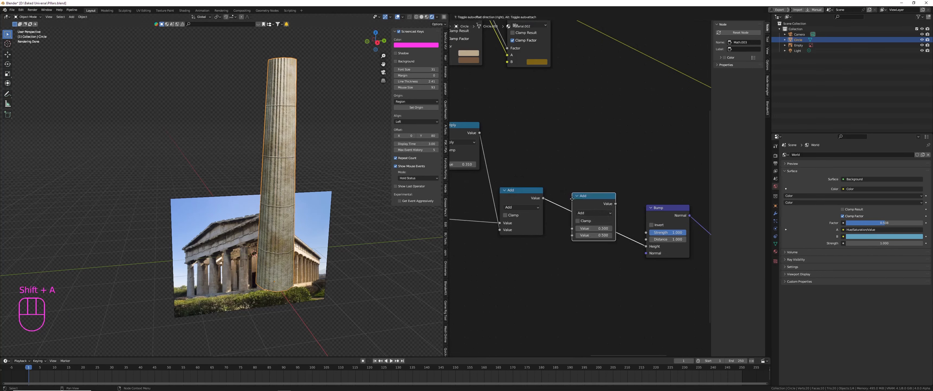
pyautogui.click(572, 198)
pyautogui.click(589, 212)
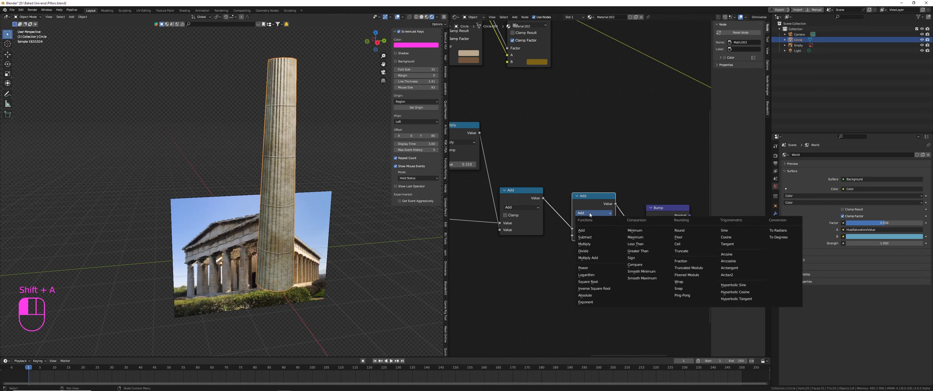
pyautogui.click(590, 245)
# Connect the uppermost Color Ramp's Color output to the new Multiply node's second Value and inspect the column's relief.
pyautogui.scroll(-4, 586, 142)
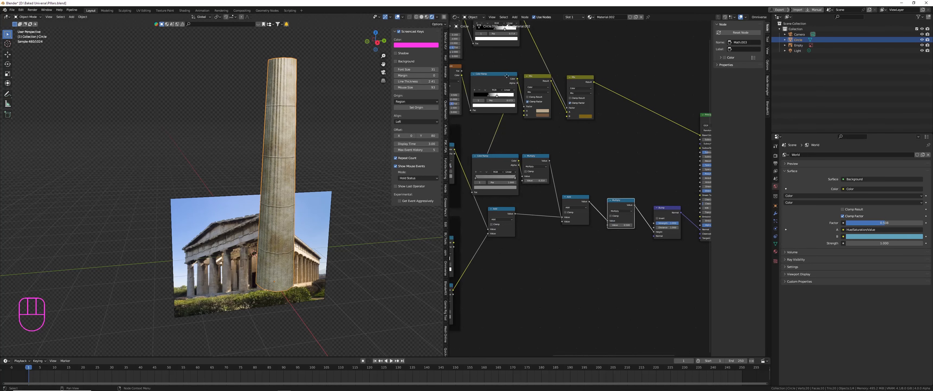
pyautogui.moveTo(506, 76); pyautogui.dragTo(538, 90, button='middle')
pyautogui.moveTo(534, 79); pyautogui.dragTo(622, 292)
pyautogui.scroll(4, 276, 100)
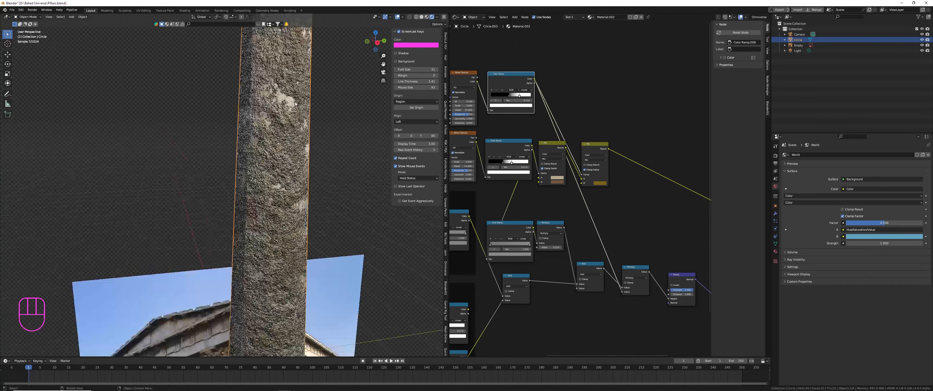
pyautogui.scroll(-2, 298, 110)
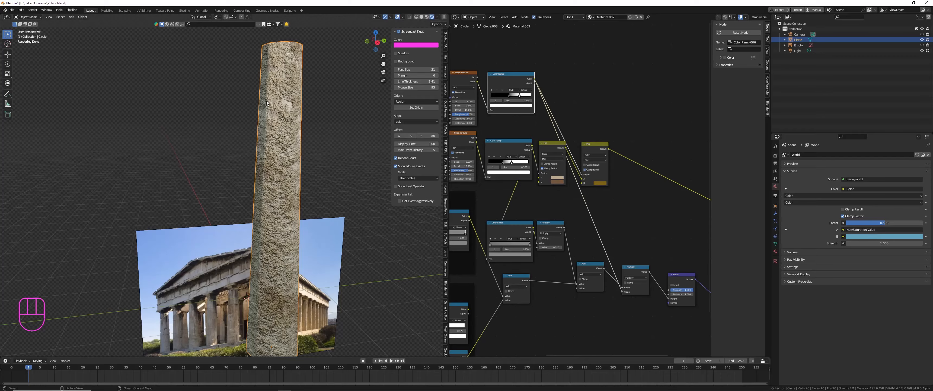
pyautogui.scroll(5, 269, 102)
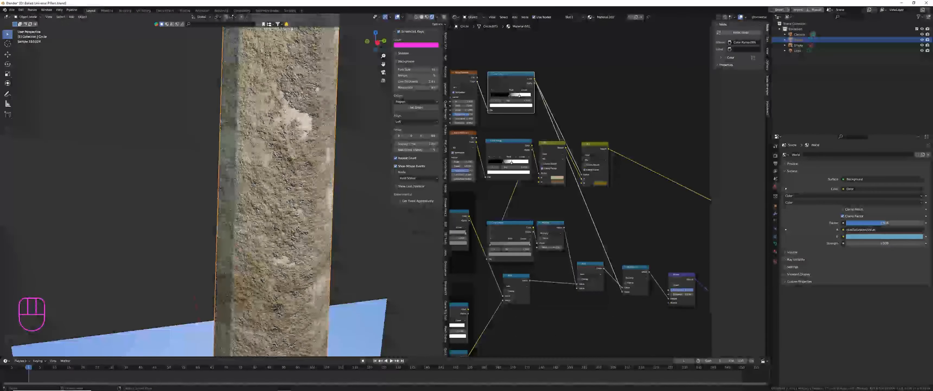
pyautogui.scroll(-6, 302, 117)
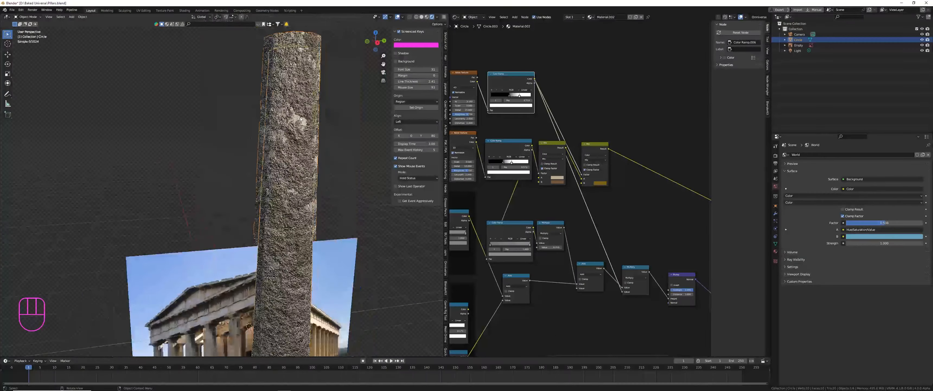
pyautogui.scroll(3, 570, 148)
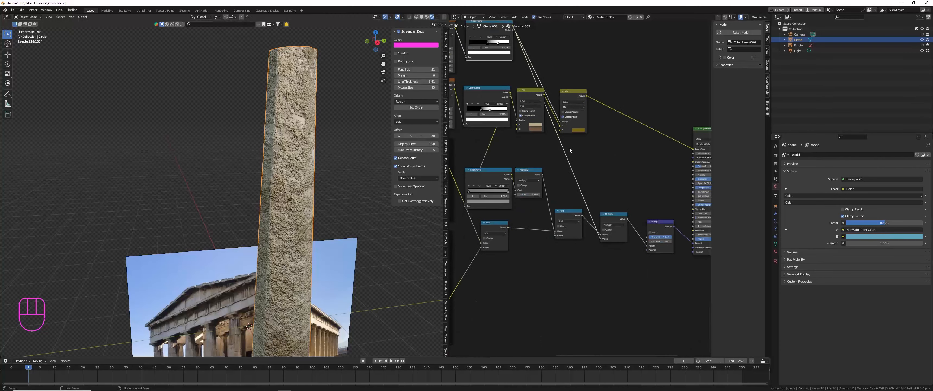
# Insert another Multiply Math node on the link from the uppermost Color Ramp and adjust its second Value.
pyautogui.hotkey('shift', 'a')
pyautogui.write('add')
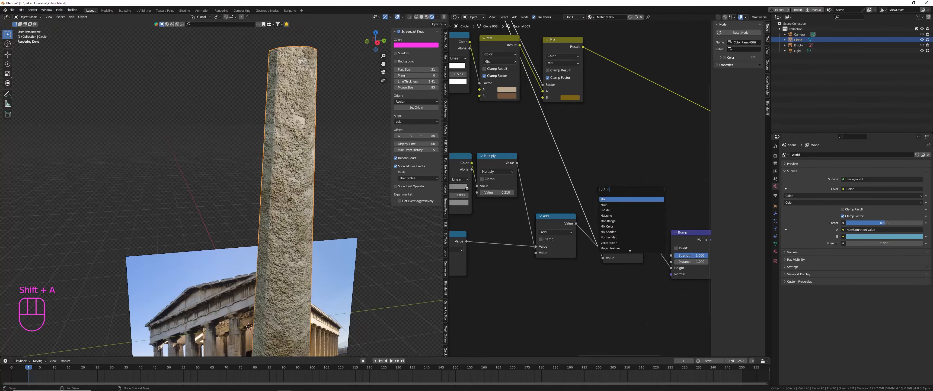
pyautogui.press('Return')
pyautogui.click(574, 162)
pyautogui.click(569, 167)
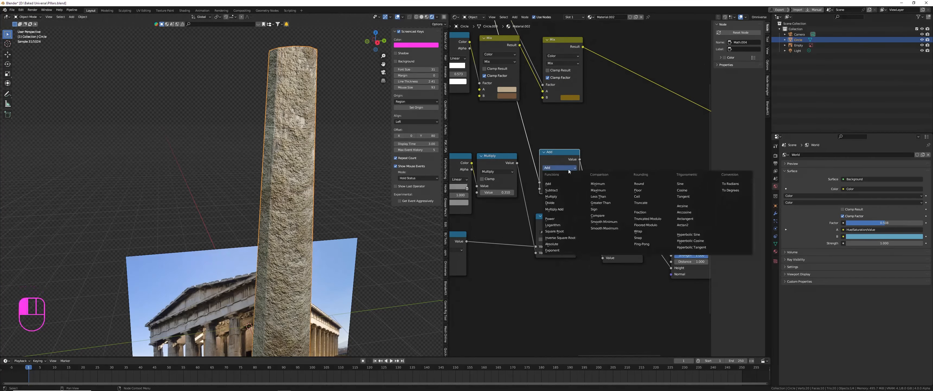
pyautogui.click(565, 185)
pyautogui.scroll(2, 565, 187)
pyautogui.moveTo(565, 188)
pyautogui.keyDown('shift'); pyautogui.mouseDown()
pyautogui.moveTo(521, 187)
pyautogui.moveTo(554, 187)
pyautogui.mouseUp(); pyautogui.keyUp('shift')
pyautogui.scroll(-3, 566, 147)
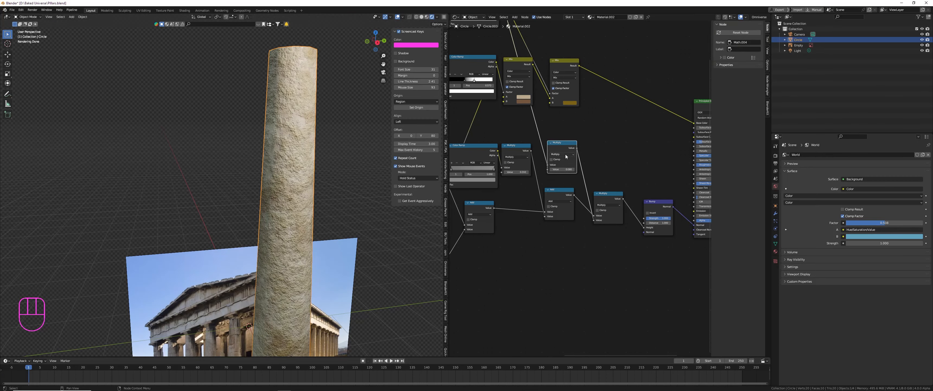
# Remove both newly added Multiply nodes, keeping the Add node linked directly to the Bump node's Height.
pyautogui.press('Delete')
pyautogui.click(608, 198)
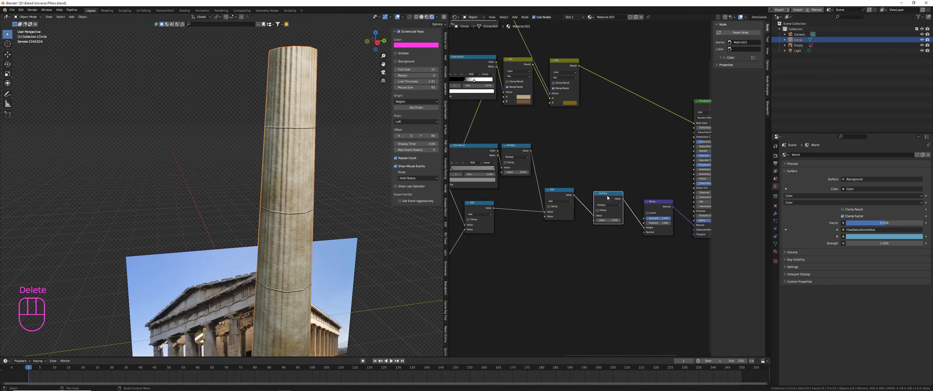
pyautogui.click(555, 189)
pyautogui.hotkey('ctrl', 'x')
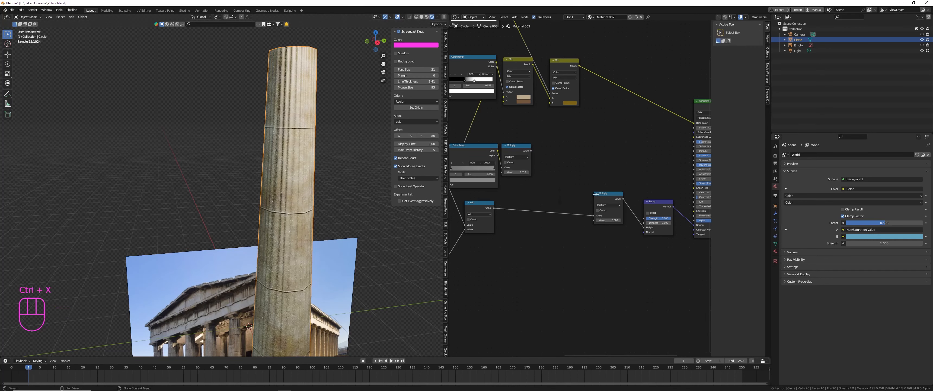
pyautogui.hotkey('ctrl', 'z')
pyautogui.click(610, 198)
pyautogui.hotkey('ctrl', 'x')
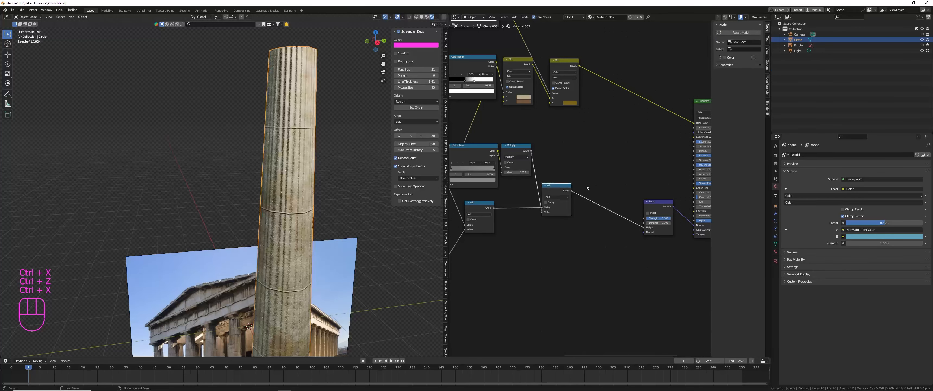
# Insert a Mix Color node between the Add and Bump nodes and connect the uppermost Color Ramp's Color output to its B input.
pyautogui.hotkey('shift', 'a')
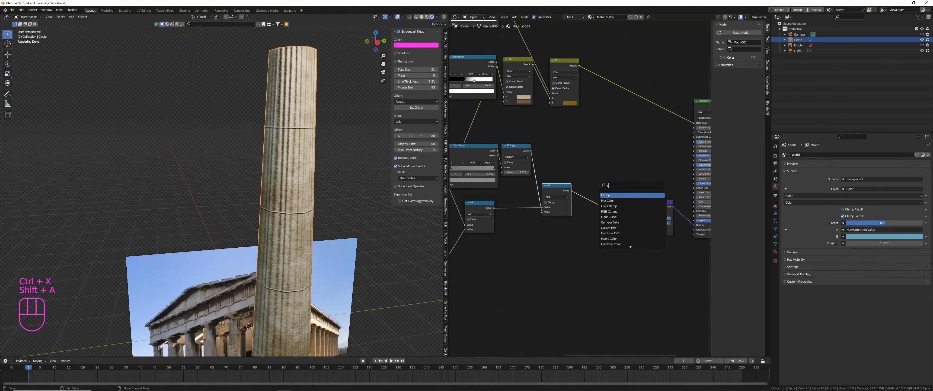
pyautogui.click(607, 201)
pyautogui.click(612, 197)
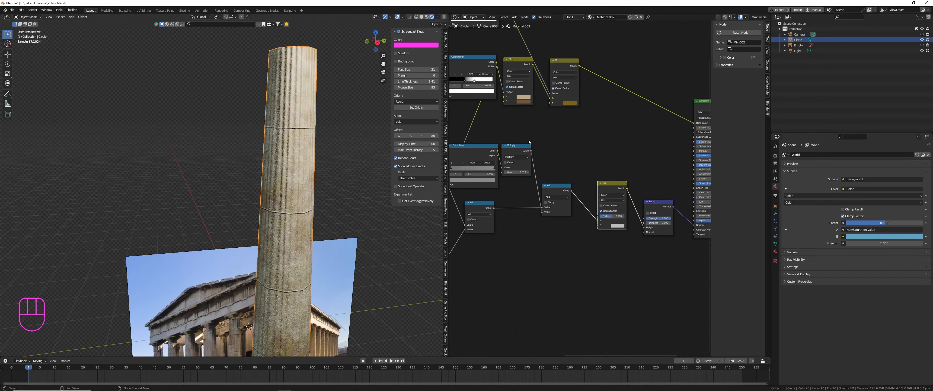
pyautogui.scroll(2, 529, 142)
pyautogui.moveTo(539, 38); pyautogui.dragTo(553, 136, button='middle')
pyautogui.scroll(-4, 551, 134)
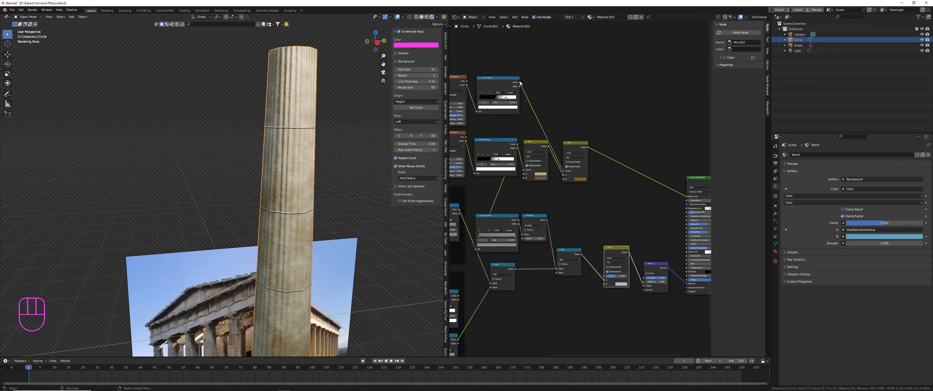
pyautogui.moveTo(520, 83); pyautogui.dragTo(605, 283)
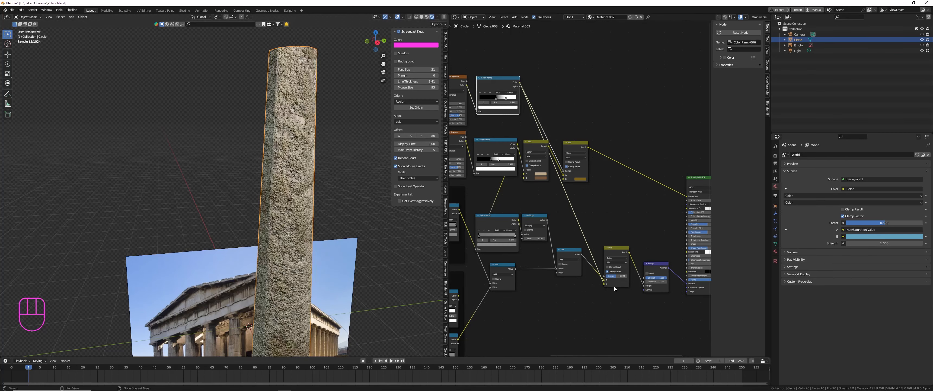
# Insert a Color Ramp on the link between the uppermost Color Ramp and the new Mix node's B input.
pyautogui.scroll(4, 614, 286)
pyautogui.scroll(-4, 584, 247)
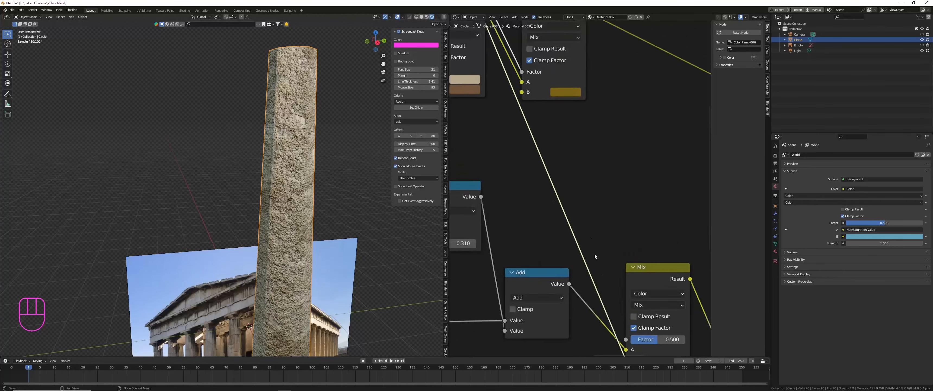
pyautogui.hotkey('shift', 'a')
pyautogui.write('color')
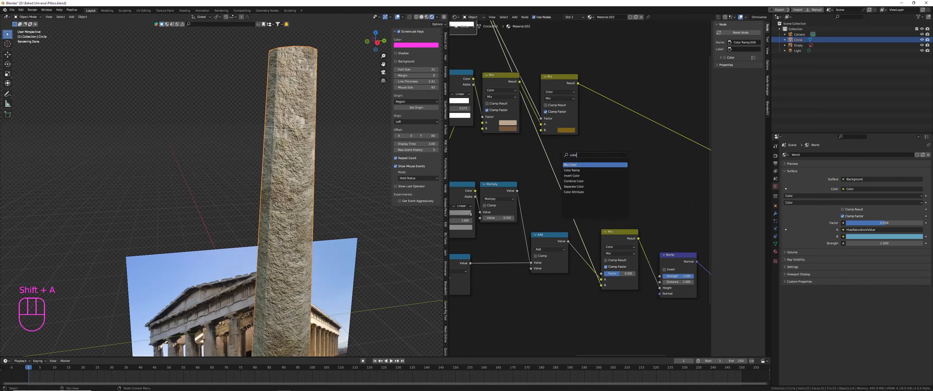
pyautogui.write(' r')
pyautogui.press('Return')
pyautogui.click(516, 156)
pyautogui.scroll(2, 541, 166)
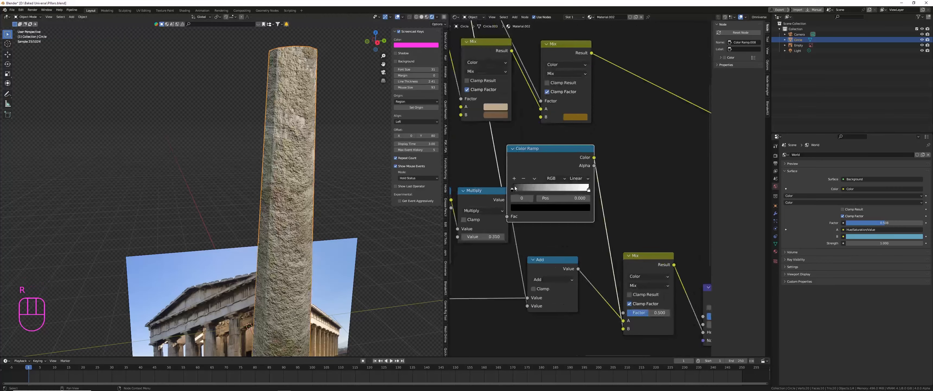
# Move the new Color Ramp's black stop to position 0.382 and set its interpolation to B-Spline.
pyautogui.moveTo(515, 188); pyautogui.dragTo(544, 190)
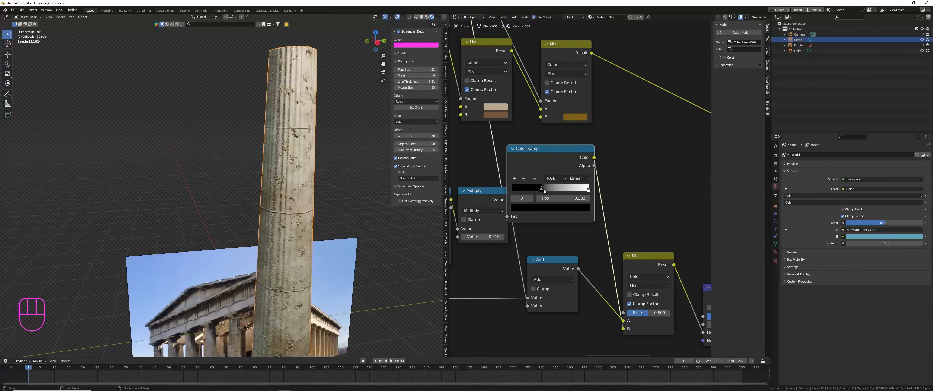
pyautogui.click(589, 189)
pyautogui.click(579, 178)
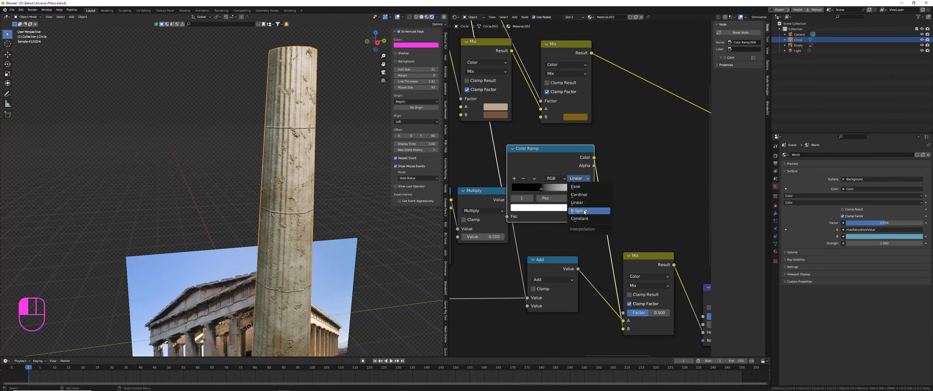
pyautogui.click(584, 196)
pyautogui.scroll(-2, 576, 261)
pyautogui.moveTo(576, 261); pyautogui.dragTo(577, 187, button='middle')
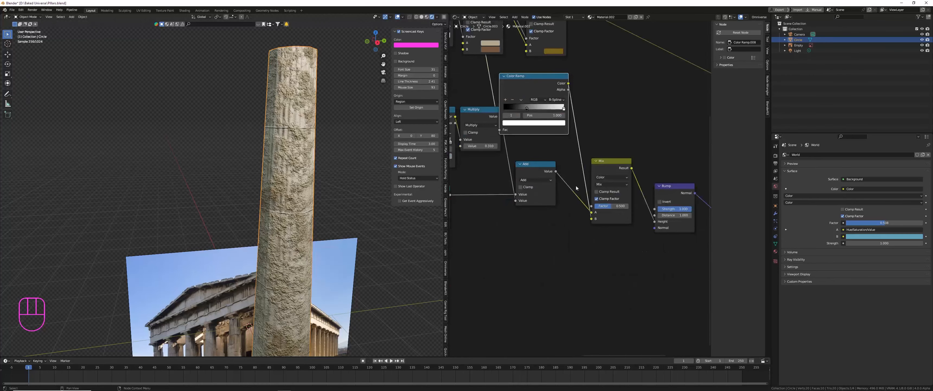
pyautogui.scroll(2, 543, 87)
pyautogui.moveTo(543, 86); pyautogui.dragTo(546, 130, button='middle')
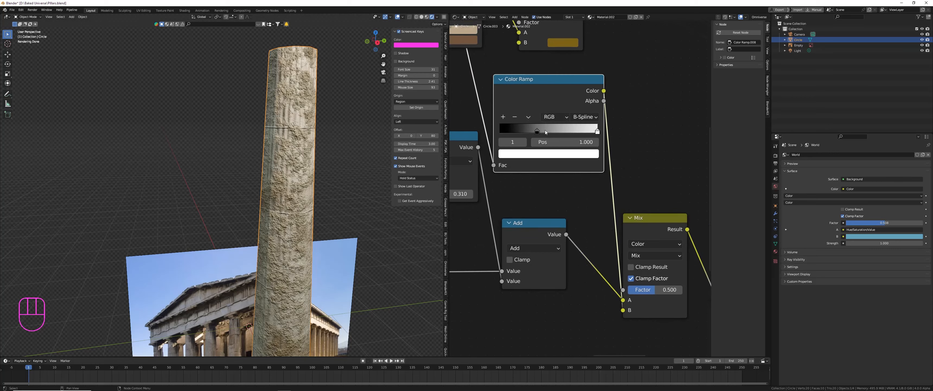
# Recolor both stops of the B-Spline Color Ramp to similar mid grays to soften the bump.
pyautogui.click(538, 132)
pyautogui.click(550, 151)
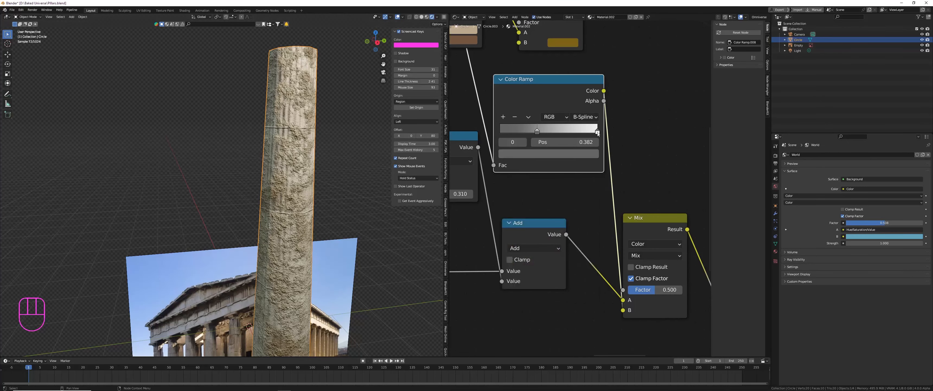
pyautogui.click(598, 130)
pyautogui.click(591, 154)
pyautogui.moveTo(589, 191); pyautogui.dragTo(591, 205)
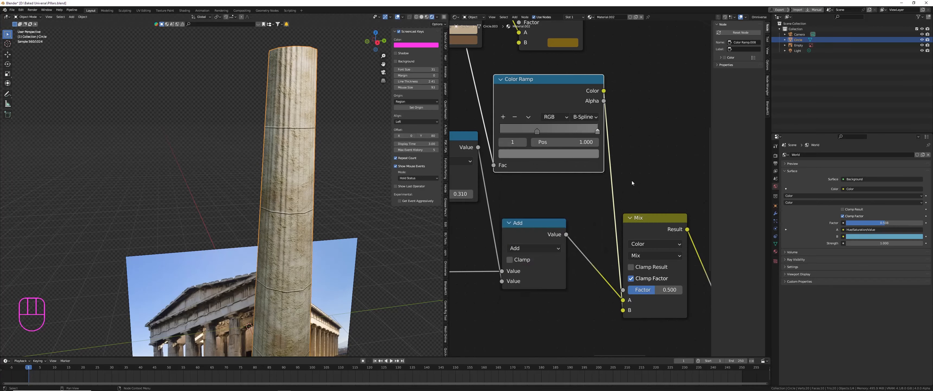
# Insert an Invert Color node between the B-Spline Color Ramp and the Mix node's B input, and check the column's surface up close.
pyautogui.moveTo(547, 81); pyautogui.dragTo(534, 68)
pyautogui.moveTo(615, 98); pyautogui.dragTo(572, 100, button='middle')
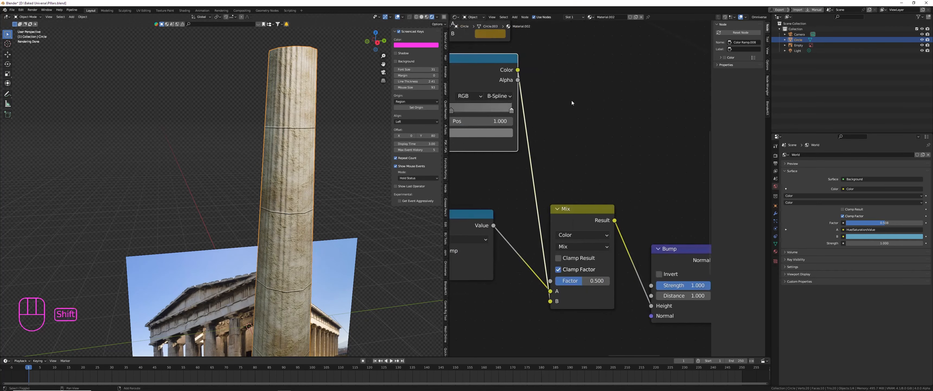
pyautogui.hotkey('shift', 'a')
pyautogui.write('invert')
pyautogui.press('Return')
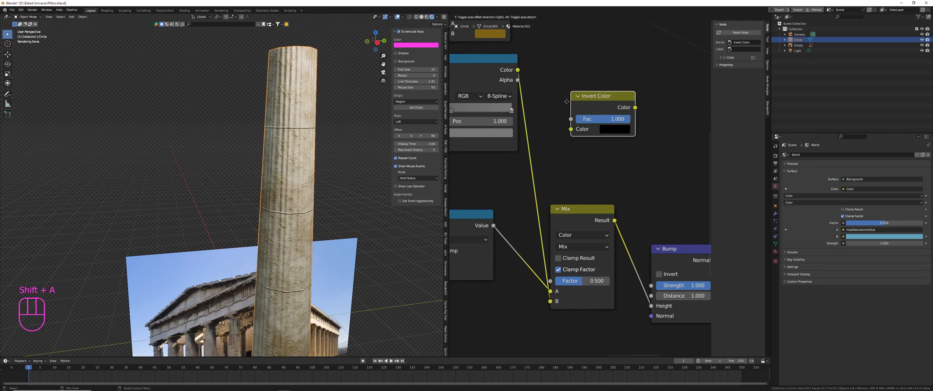
pyautogui.click(522, 156)
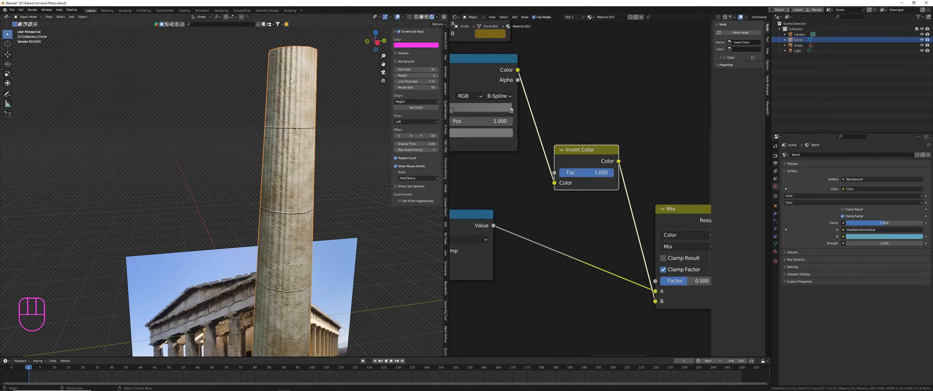
pyautogui.scroll(5, 289, 115)
pyautogui.scroll(1, 298, 101)
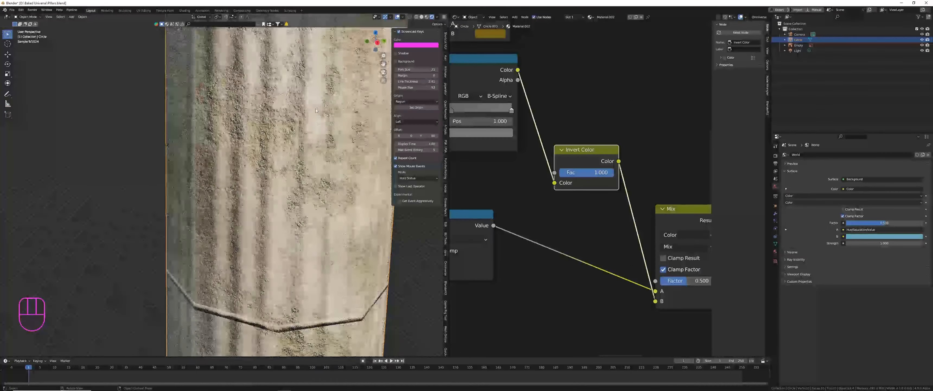
# Lighten the right stop of the B-Spline Color Ramp to a gray with value 0.316.
pyautogui.scroll(-6, 315, 106)
pyautogui.scroll(-1, 521, 128)
pyautogui.scroll(3, 521, 128)
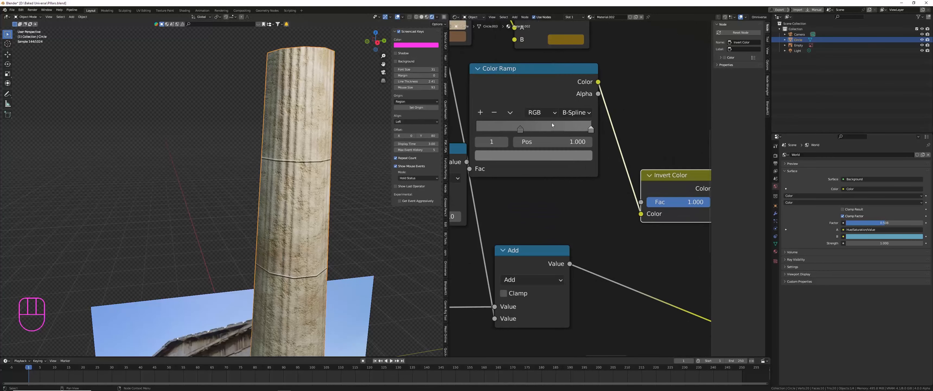
pyautogui.click(583, 156)
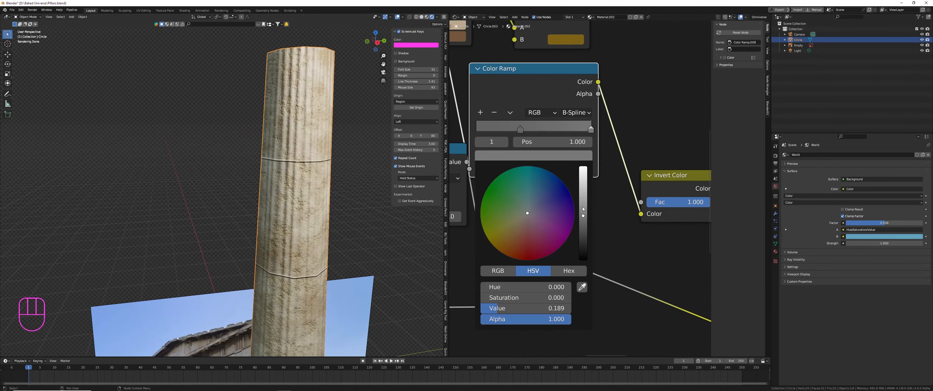
pyautogui.moveTo(583, 208); pyautogui.dragTo(583, 203)
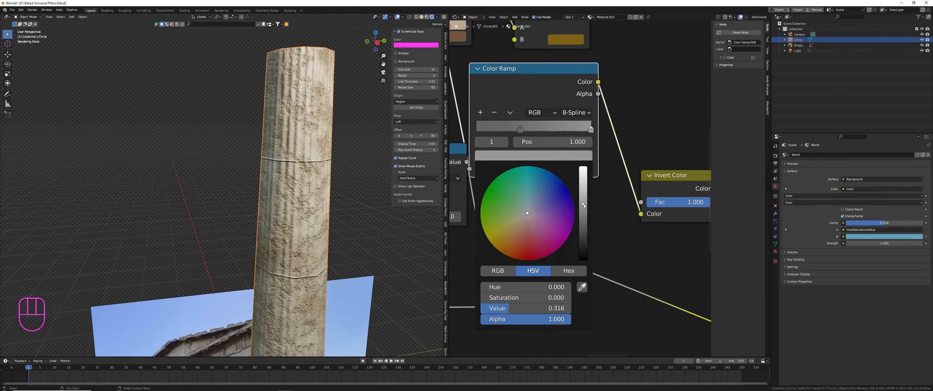
pyautogui.scroll(-3, 342, 120)
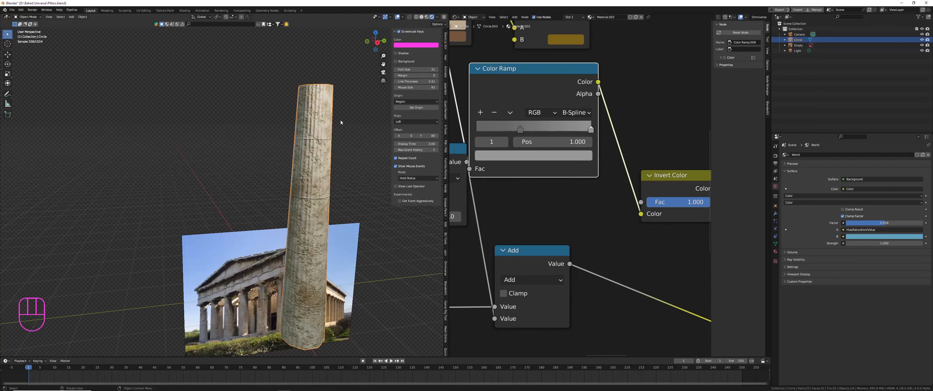
# Set the Scale of the 4D Noise Texture to 1.
pyautogui.scroll(-6, 580, 133)
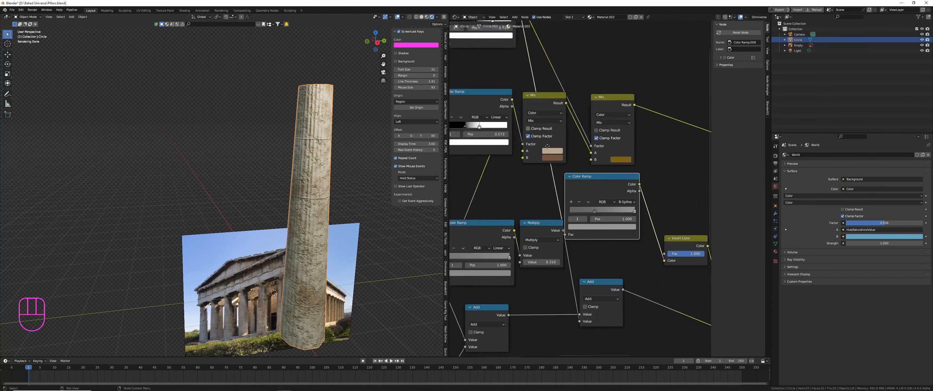
pyautogui.scroll(5, 579, 132)
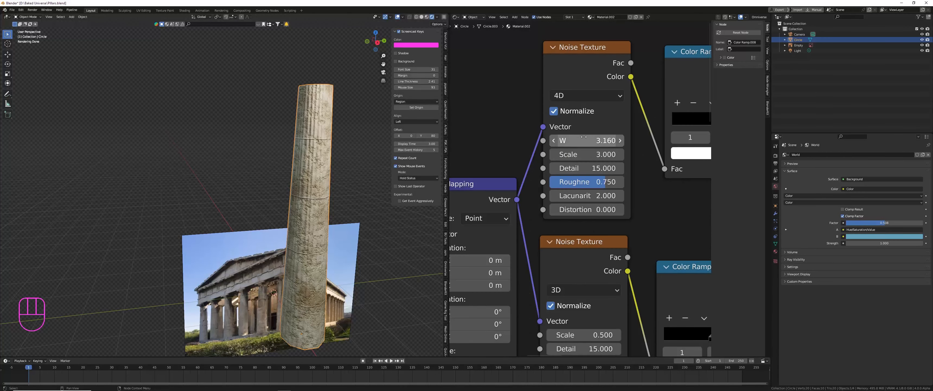
pyautogui.click(587, 154)
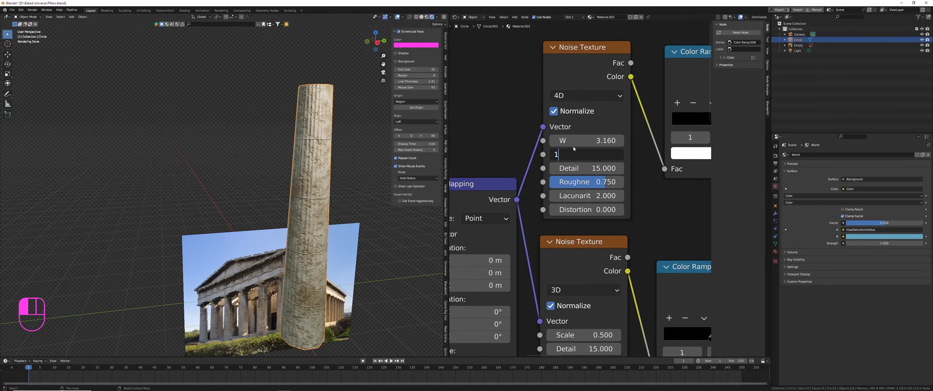
pyautogui.press('Return')
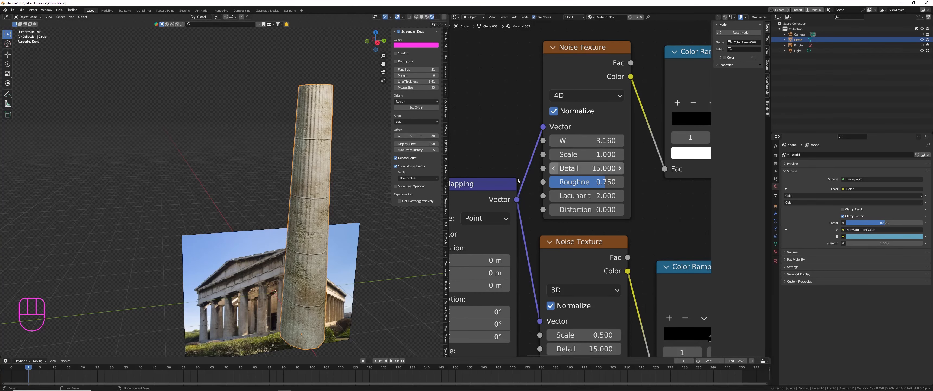
# Move the black stop of the 4D noise's Color Ramp to position 0.409 and inspect the column in the right orthographic view.
pyautogui.scroll(3, 322, 269)
pyautogui.scroll(-4, 330, 267)
pyautogui.keyDown('shift'); pyautogui.moveTo(612, 139); pyautogui.dragTo(451, 164, button='middle'); pyautogui.keyUp('shift')
pyautogui.moveTo(561, 149)
pyautogui.mouseDown()
pyautogui.moveTo(590, 147)
pyautogui.moveTo(539, 147)
pyautogui.moveTo(556, 146)
pyautogui.mouseUp()
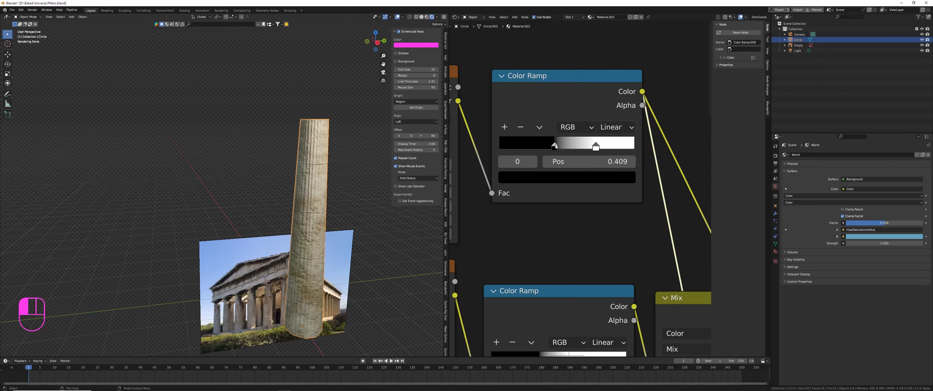
pyautogui.moveTo(364, 254); pyautogui.dragTo(342, 239, button='middle')
pyautogui.press('KP_1')
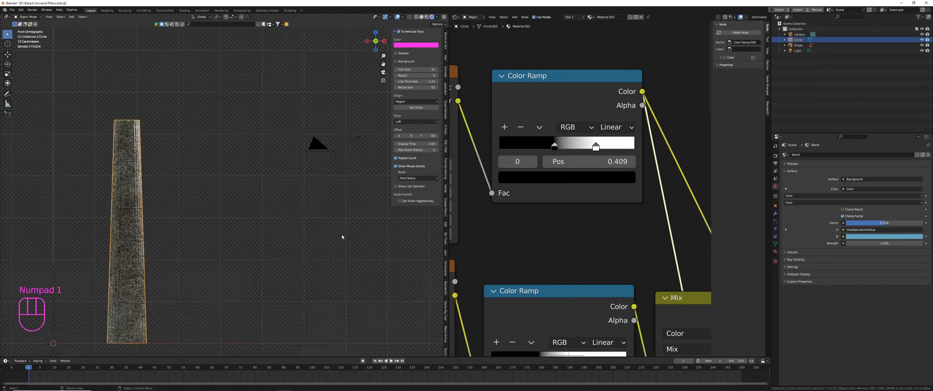
pyautogui.press('KP_3')
pyautogui.scroll(-3, 341, 235)
pyautogui.scroll(12, 288, 158)
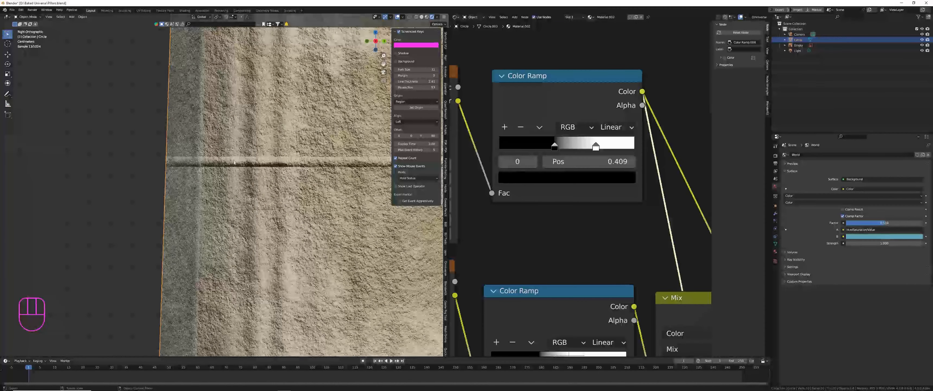
pyautogui.scroll(-5, 234, 162)
pyautogui.scroll(-3, 524, 108)
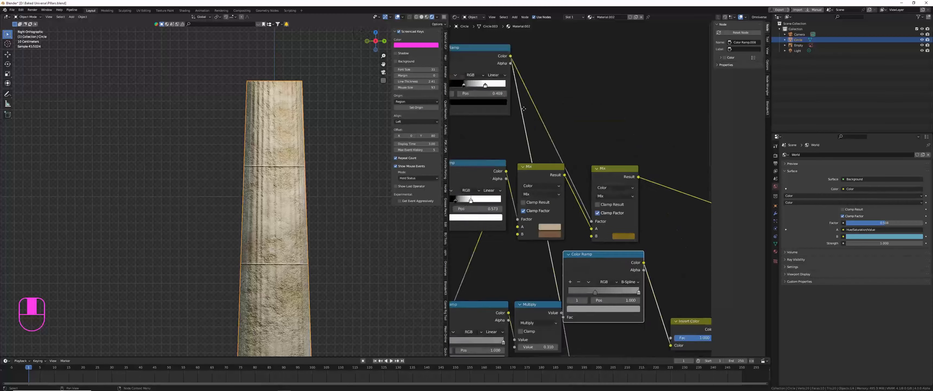
# Add a Mix Color node on the link between the last color Mix node and the Principled BSDF's base color.
pyautogui.scroll(-5, 523, 109)
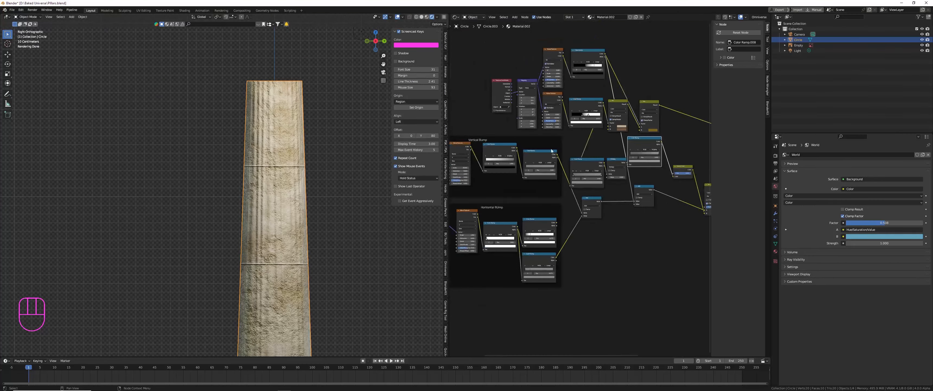
pyautogui.moveTo(475, 146); pyautogui.dragTo(506, 141, button='middle')
pyautogui.moveTo(527, 203); pyautogui.dragTo(527, 207)
pyautogui.moveTo(621, 149); pyautogui.dragTo(537, 168, button='middle')
pyautogui.moveTo(645, 142); pyautogui.dragTo(582, 135, button='middle')
pyautogui.hotkey('shift', 'a')
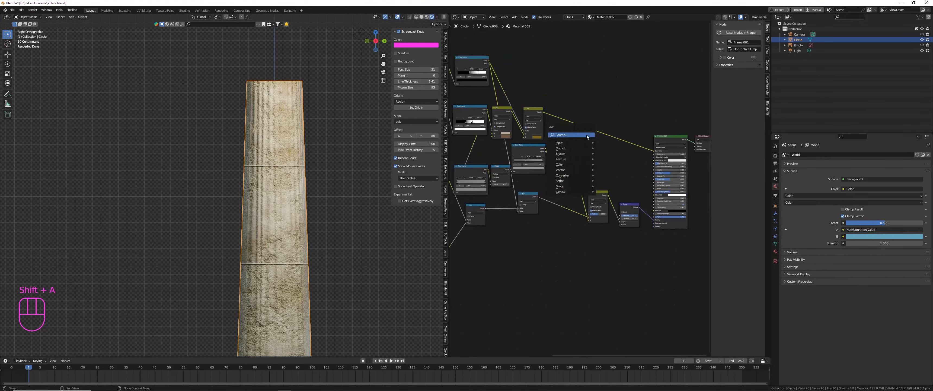
pyautogui.click(580, 135)
pyautogui.write('mix co')
pyautogui.press('Return')
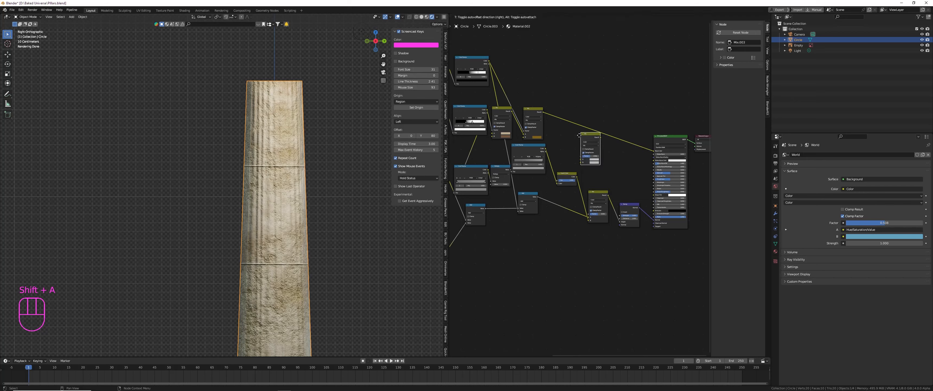
pyautogui.click(594, 134)
# Connect the upper Horizontal Bump Color Ramp to the new Mix node's Factor and move its incoming color link from A to B.
pyautogui.scroll(4, 594, 134)
pyautogui.scroll(-6, 590, 148)
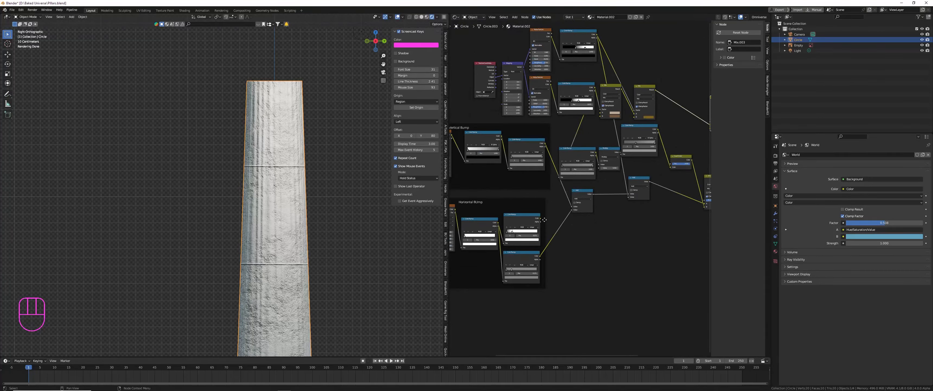
pyautogui.moveTo(540, 219); pyautogui.dragTo(655, 122)
pyautogui.scroll(6, 653, 125)
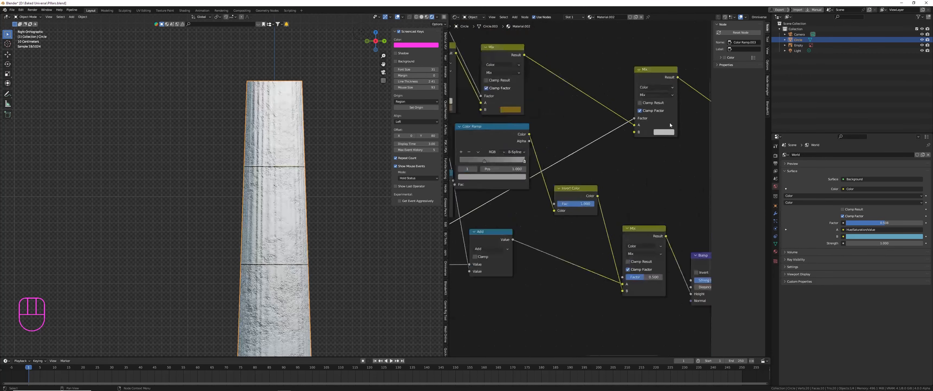
pyautogui.moveTo(604, 132); pyautogui.dragTo(603, 141)
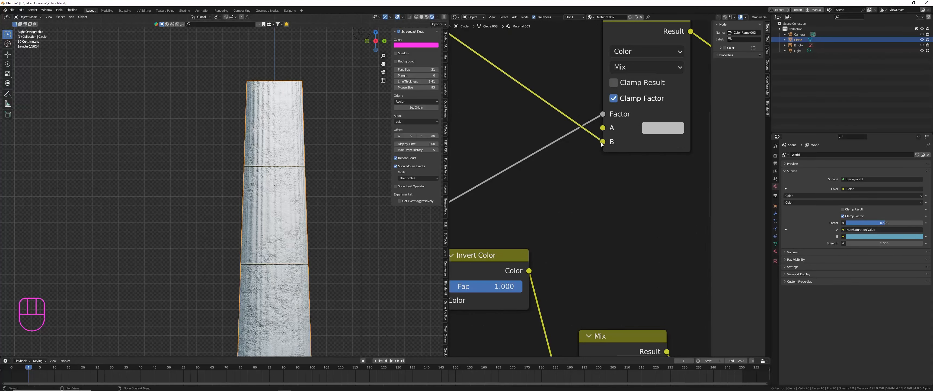
# Set the new Mix node's A color to black to darken the column's horizontal joints.
pyautogui.click(681, 133)
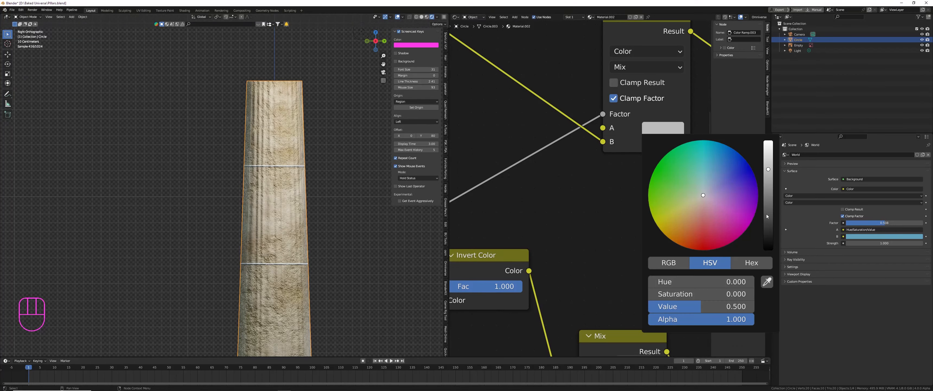
pyautogui.moveTo(767, 216); pyautogui.dragTo(766, 250)
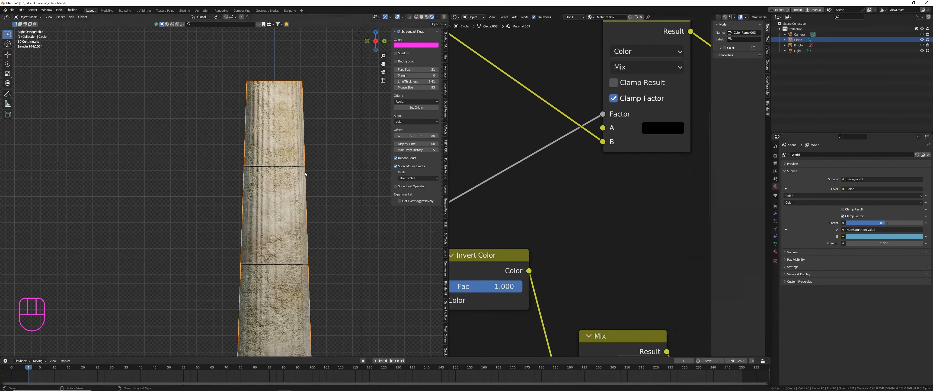
pyautogui.scroll(4, 317, 62)
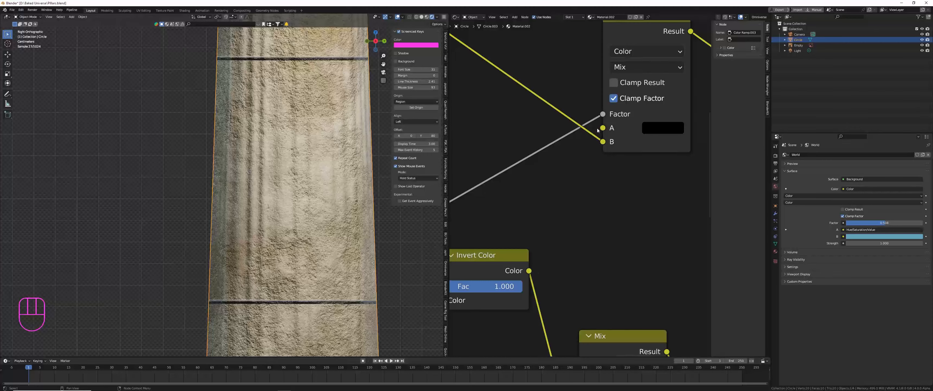
# Narrow the horizontal joints by moving the second stops of the upper and lower Horizontal Bump Color Ramps to 0.032 and 0.064.
pyautogui.scroll(-8, 597, 131)
pyautogui.scroll(-4, 314, 235)
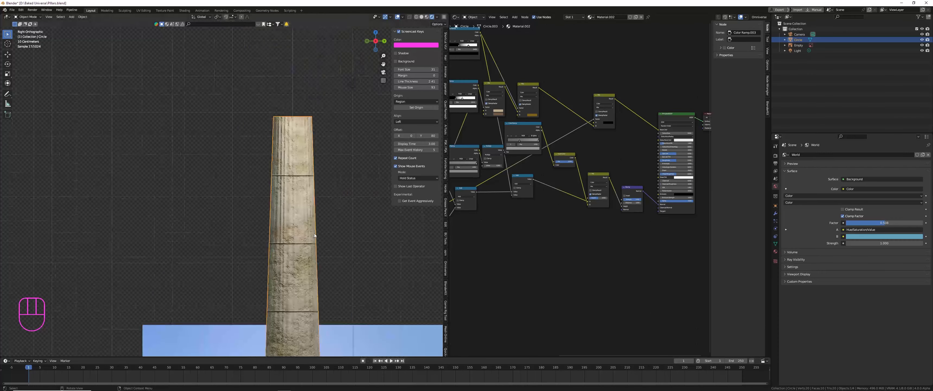
pyautogui.scroll(10, 541, 198)
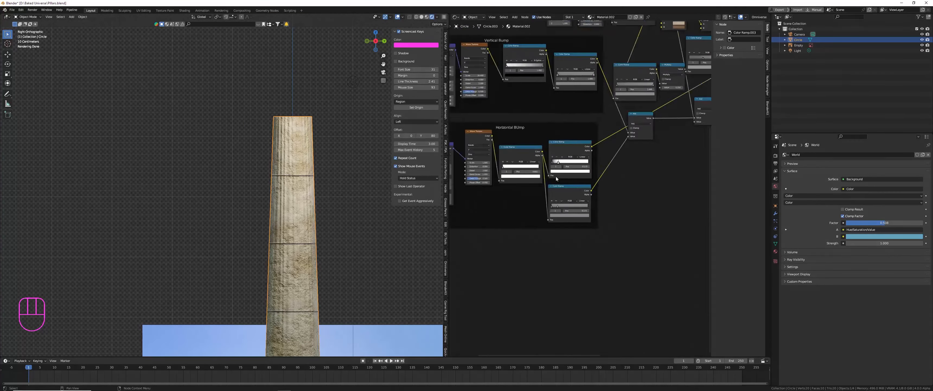
pyautogui.scroll(3, 565, 149)
pyautogui.scroll(9, 279, 177)
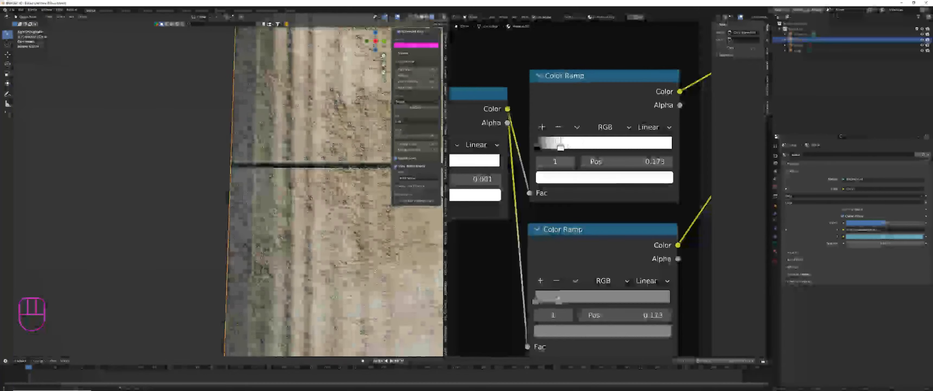
pyautogui.moveTo(559, 149); pyautogui.dragTo(541, 147)
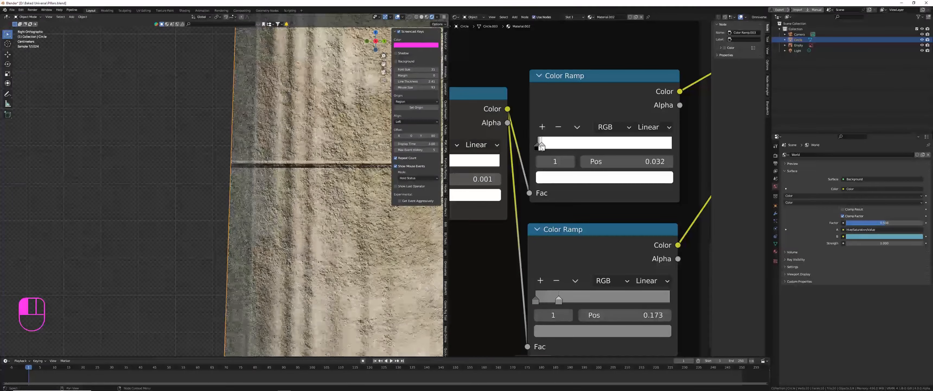
pyautogui.moveTo(563, 189); pyautogui.dragTo(575, 133, button='middle')
pyautogui.moveTo(569, 245); pyautogui.dragTo(556, 247)
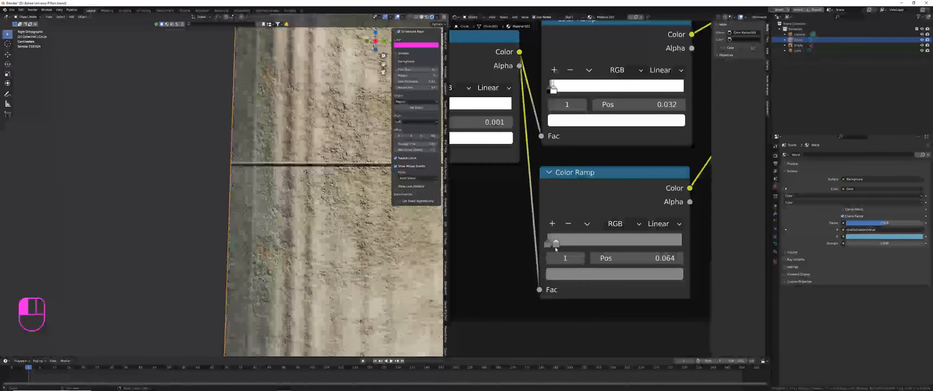
pyautogui.scroll(-10, 304, 201)
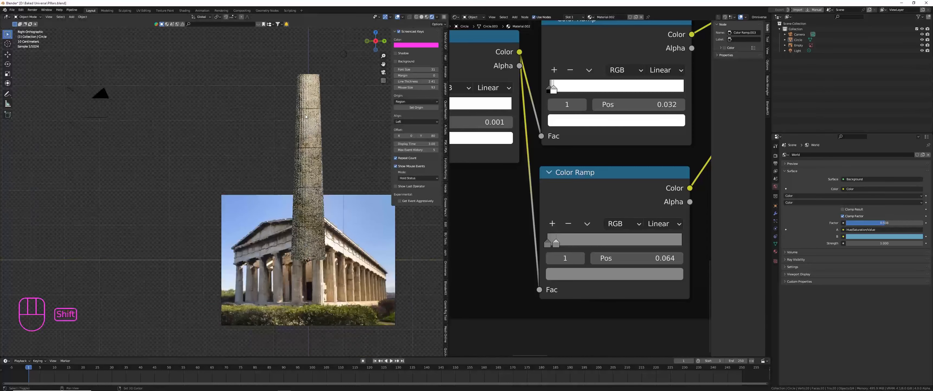
pyautogui.keyDown('shift'); pyautogui.moveTo(309, 138); pyautogui.dragTo(231, 146, button='middle'); pyautogui.keyUp('shift')
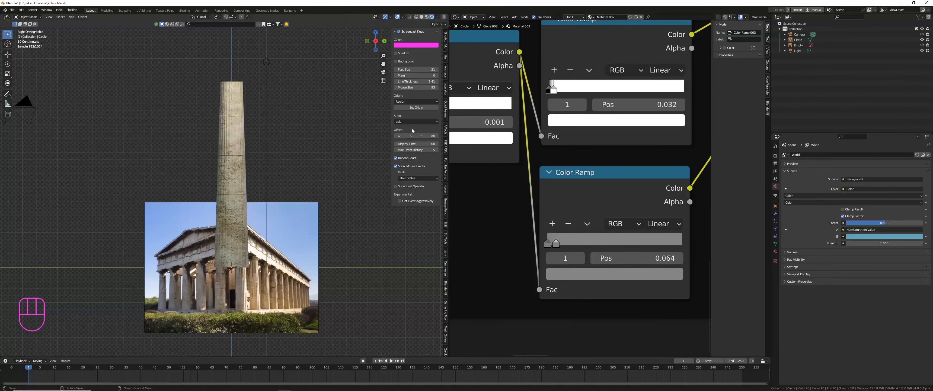
# Examine the Texture Coordinate and Mapping nodes that feed the two color Noise Textures.
pyautogui.scroll(-4, 509, 96)
pyautogui.scroll(-2, 509, 96)
pyautogui.moveTo(509, 96); pyautogui.dragTo(669, 196, button='middle')
pyautogui.scroll(3, 562, 85)
pyautogui.moveTo(516, 72); pyautogui.dragTo(510, 71)
pyautogui.scroll(-3, 539, 99)
pyautogui.moveTo(541, 114); pyautogui.dragTo(508, 286, button='middle')
pyautogui.scroll(8, 615, 174)
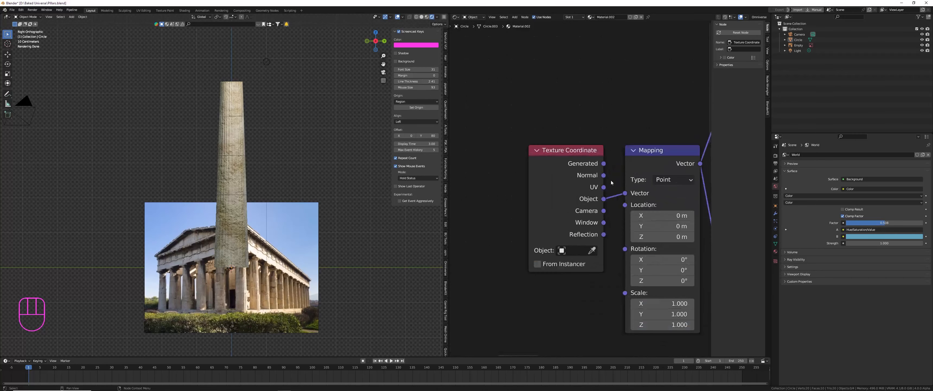
pyautogui.moveTo(612, 180); pyautogui.dragTo(536, 146, button='middle')
pyautogui.scroll(-3, 519, 114)
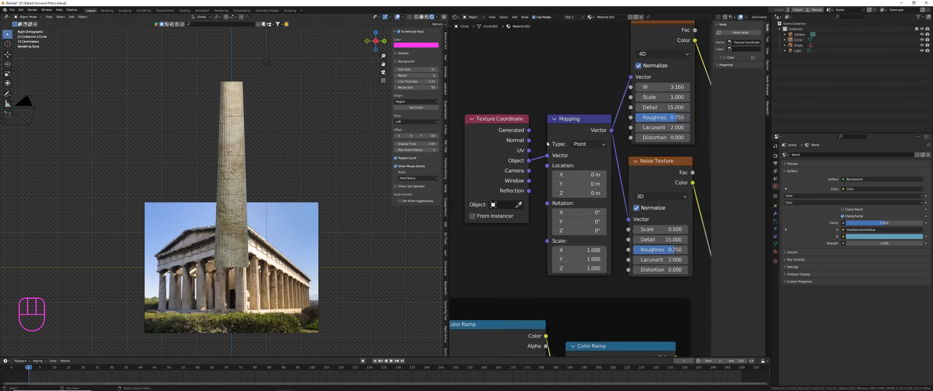
# Add an Array modifier to the column with relative offset factors of 0 in X and 1.5 in Y.
pyautogui.click(233, 174)
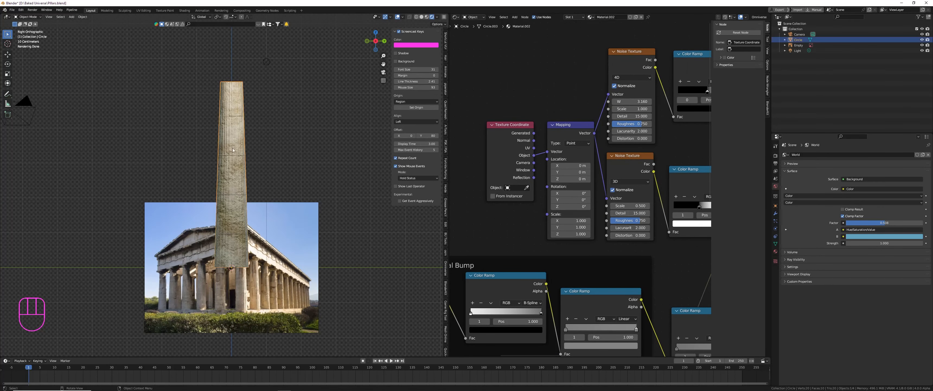
pyautogui.click(775, 213)
pyautogui.click(804, 155)
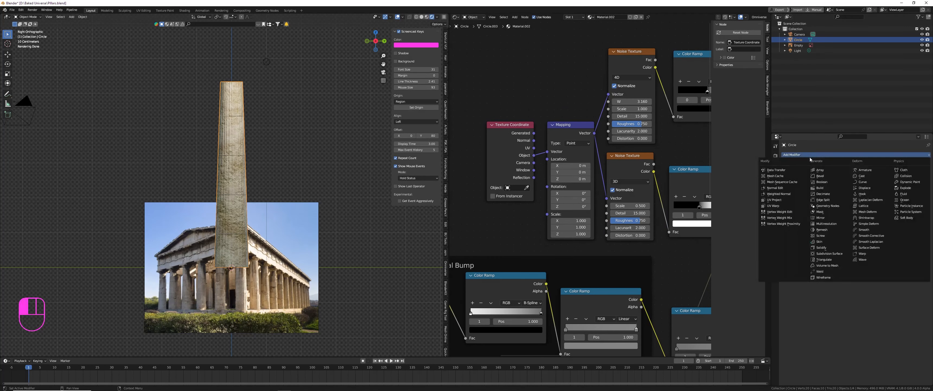
pyautogui.click(828, 170)
pyautogui.click(880, 195)
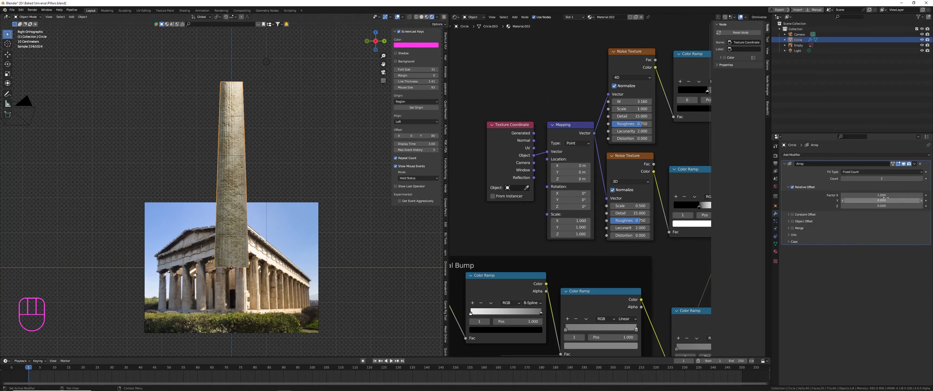
pyautogui.write('0')
pyautogui.press('Tab')
pyautogui.write('1.5')
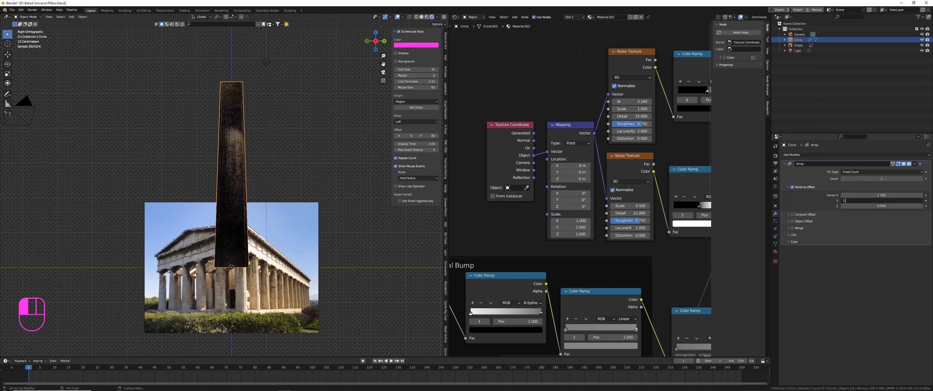
pyautogui.press('Return')
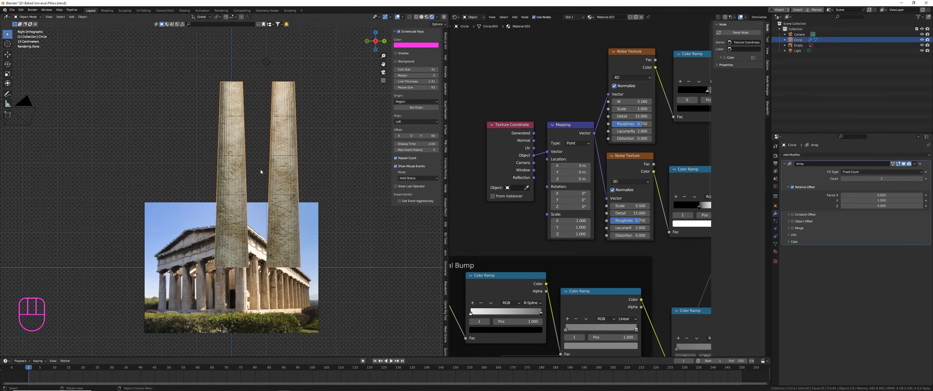
# Try feeding the color textures' Mapping node from the UV output of the Texture Coordinate node.
pyautogui.scroll(1, 260, 171)
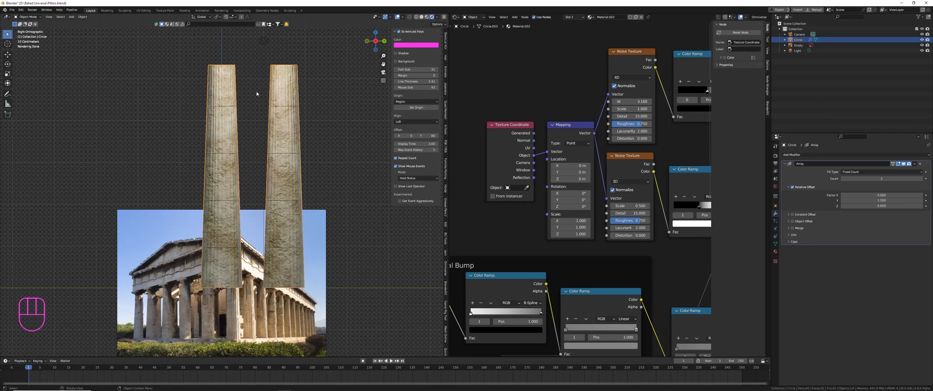
pyautogui.scroll(4, 542, 138)
pyautogui.moveTo(531, 151); pyautogui.dragTo(549, 156)
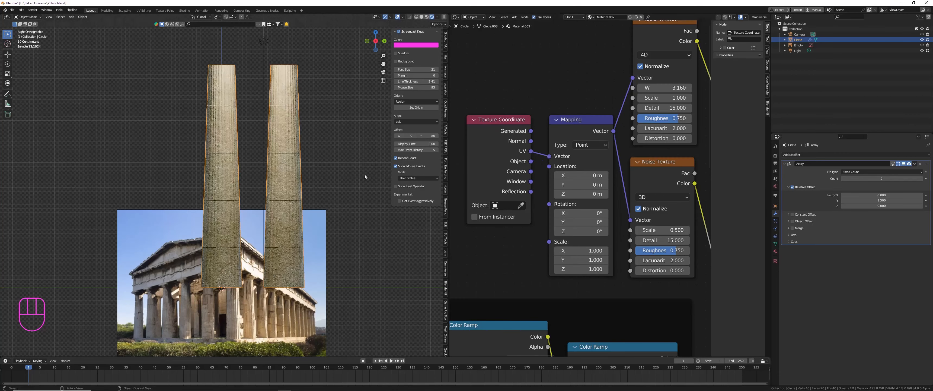
# Raise the column's Array count to 4 and reconnect the Mapping node's Vector input to the Object coordinates.
pyautogui.click(921, 179)
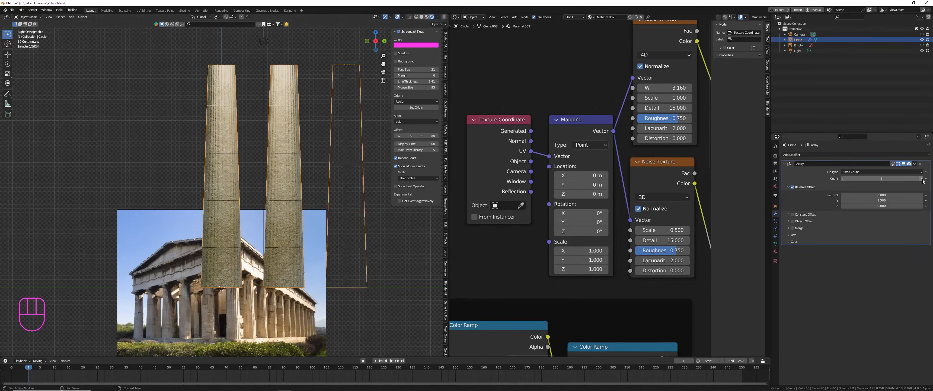
pyautogui.click(922, 178)
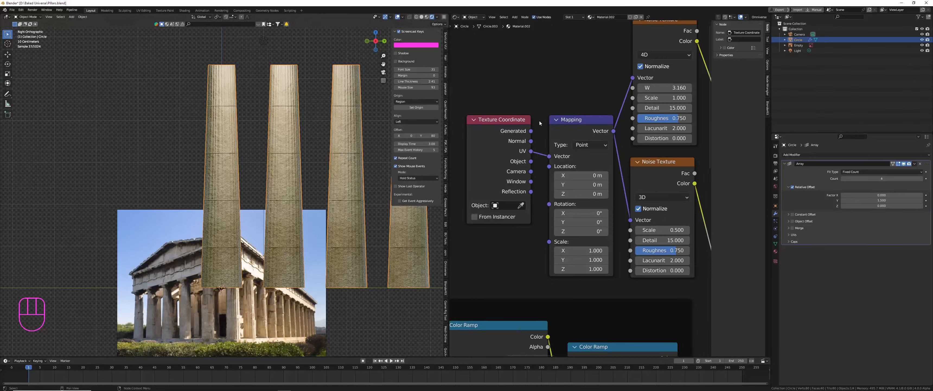
pyautogui.moveTo(532, 162); pyautogui.dragTo(549, 156)
pyautogui.keyDown('shift'); pyautogui.moveTo(409, 190); pyautogui.dragTo(314, 198, button='middle'); pyautogui.keyUp('shift')
pyautogui.click(282, 234)
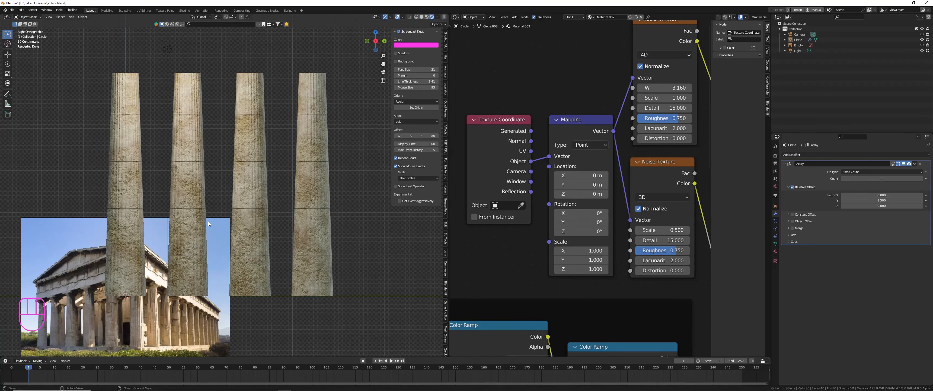
# Examine the stone texture across the four arrayed columns, in perspective, up close and in the side view beside the temple reference.
pyautogui.click(127, 158)
pyautogui.press('Tab')
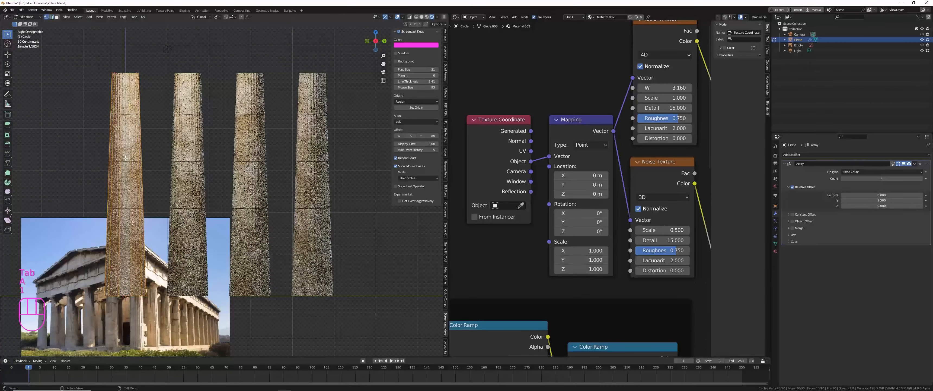
pyautogui.press('Tab')
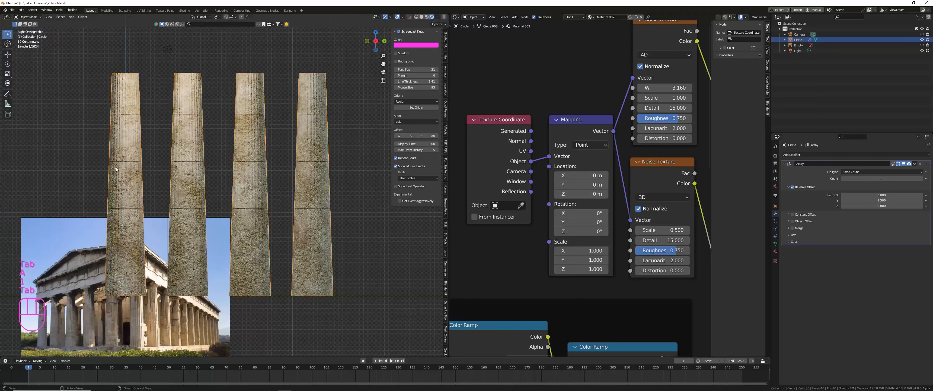
pyautogui.moveTo(148, 100); pyautogui.dragTo(277, 144, button='middle')
pyautogui.click(276, 143)
pyautogui.moveTo(202, 142); pyautogui.dragTo(226, 135, button='middle')
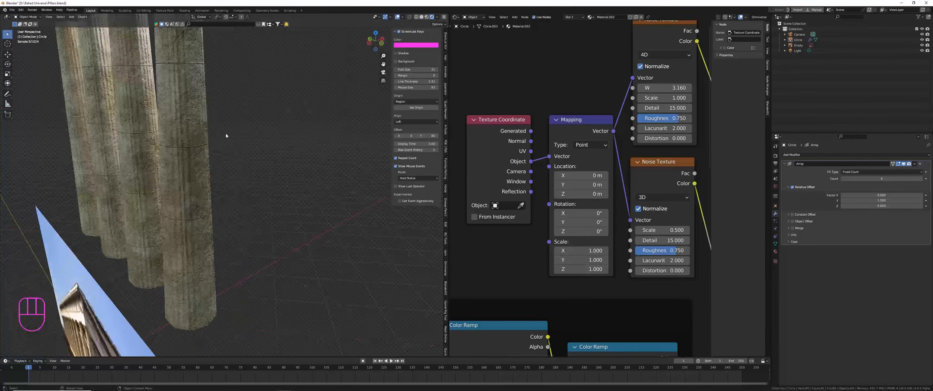
pyautogui.press('KP_1')
pyautogui.press('KP_3')
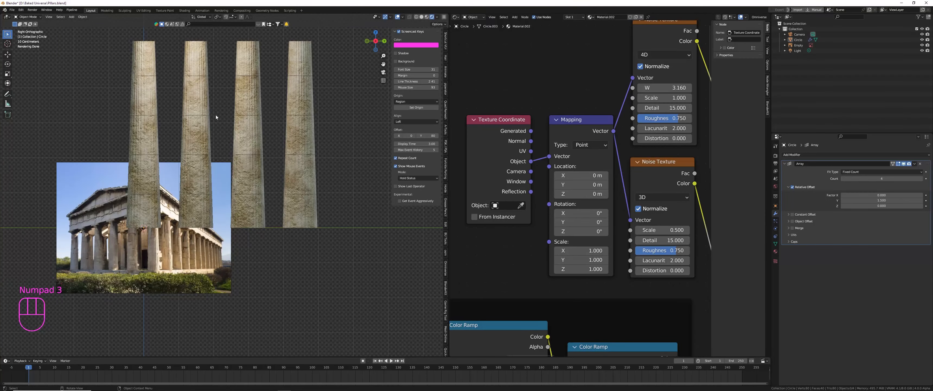
pyautogui.scroll(6, 129, 106)
pyautogui.scroll(-6, 163, 124)
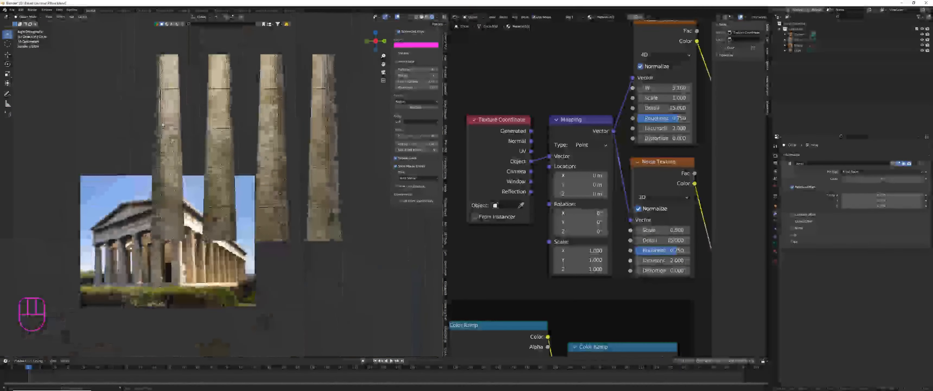
pyautogui.keyDown('shift'); pyautogui.moveTo(161, 146); pyautogui.dragTo(174, 170, button='middle'); pyautogui.keyUp('shift')
pyautogui.scroll(-8, 552, 171)
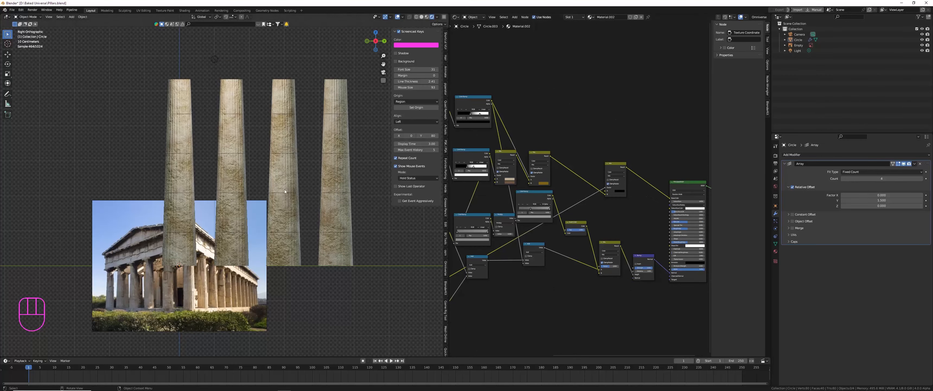
# Switch the shader editor to the World nodes and set the environment Mapping node's Z rotation to 359°.
pyautogui.click(456, 19)
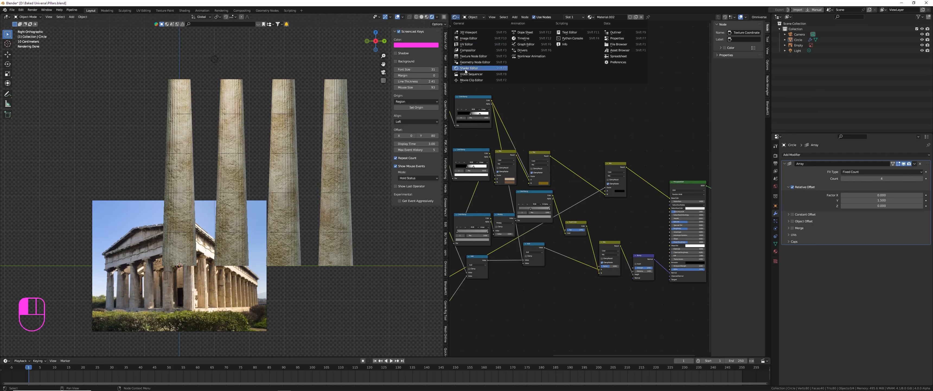
pyautogui.click(472, 17)
pyautogui.click(474, 32)
pyautogui.moveTo(506, 165); pyautogui.dragTo(516, 140, button='middle')
pyautogui.scroll(5, 496, 170)
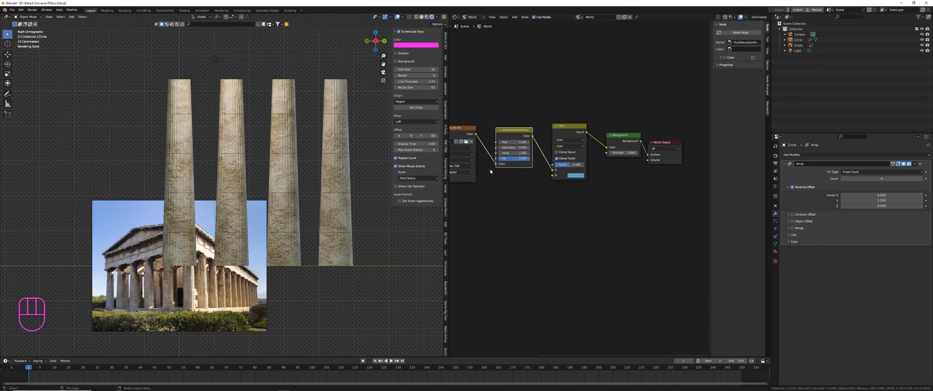
pyautogui.moveTo(482, 173); pyautogui.dragTo(620, 166, button='middle')
pyautogui.scroll(5, 607, 161)
pyautogui.moveTo(524, 211); pyautogui.dragTo(532, 211)
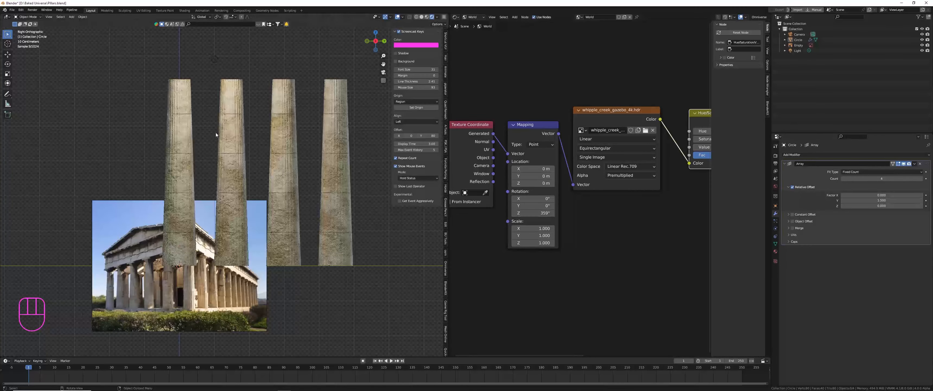
# Draw a render region framing an enlarged section of the column around a horizontal joint.
pyautogui.scroll(5, 216, 132)
pyautogui.hotkey('ctrl', 'b')
pyautogui.press('b')
pyautogui.press('b')
pyautogui.press('b')
pyautogui.press('b')
pyautogui.press('b')
pyautogui.press('b')
pyautogui.press('b')
pyautogui.press('b')
pyautogui.press('b')
pyautogui.press('b')
pyautogui.press('b')
pyautogui.press('b')
pyautogui.press('b')
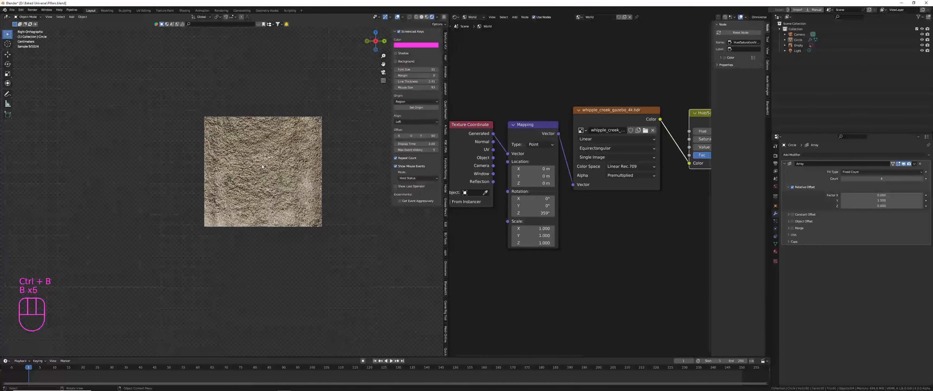
pyautogui.hotkey('ctrl', 'b')
pyautogui.hotkey('ctrl', 'b')
pyautogui.moveTo(102, 47); pyautogui.dragTo(409, 297)
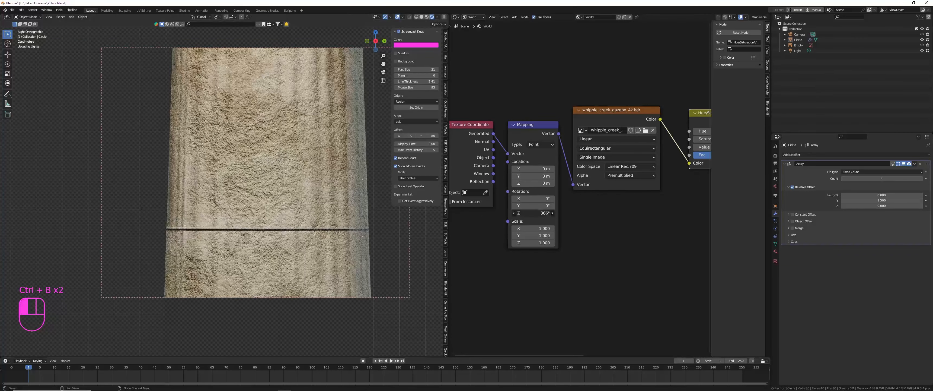
# Set the Z rotation of the environment texture's Mapping node to 591°.
pyautogui.moveTo(533, 212)
pyautogui.mouseDown()
pyautogui.moveTo(554, 212)
pyautogui.moveTo(543, 213)
pyautogui.mouseUp()
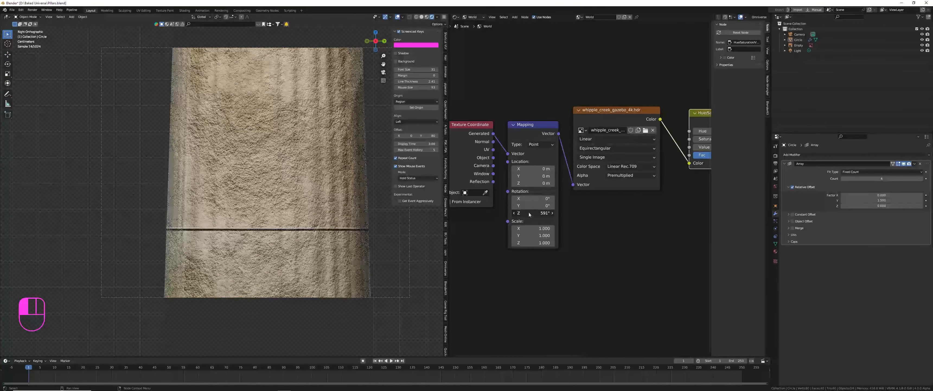
pyautogui.scroll(-12, 339, 191)
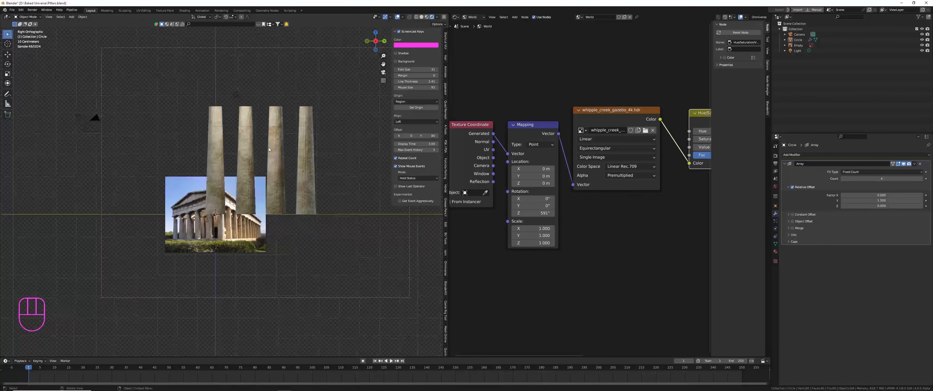
# Move the light in the side view to just outside the last column of the array, near its upper end.
pyautogui.scroll(1, 241, 141)
pyautogui.click(239, 91)
pyautogui.press('g')
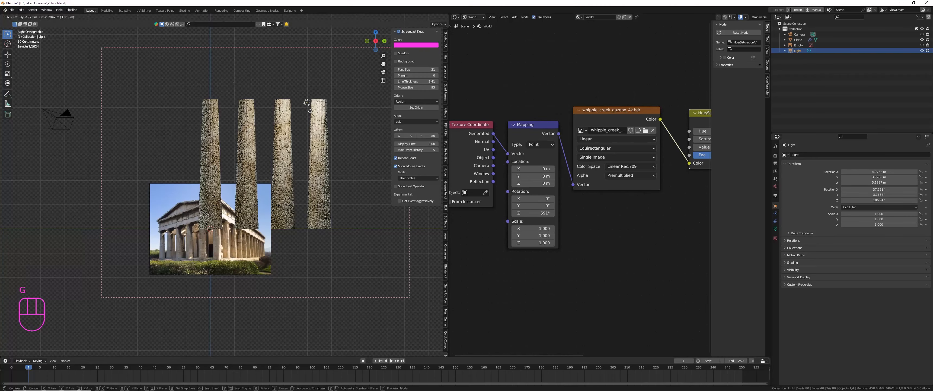
pyautogui.click(362, 110)
pyautogui.scroll(2, 316, 99)
pyautogui.press('g')
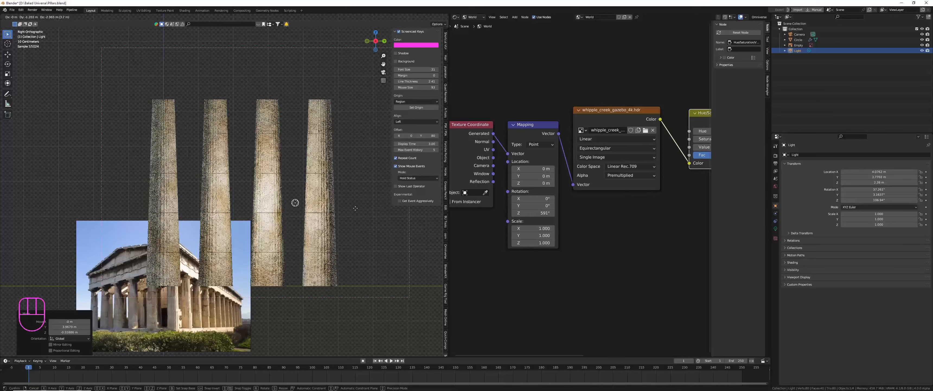
pyautogui.click(382, 160)
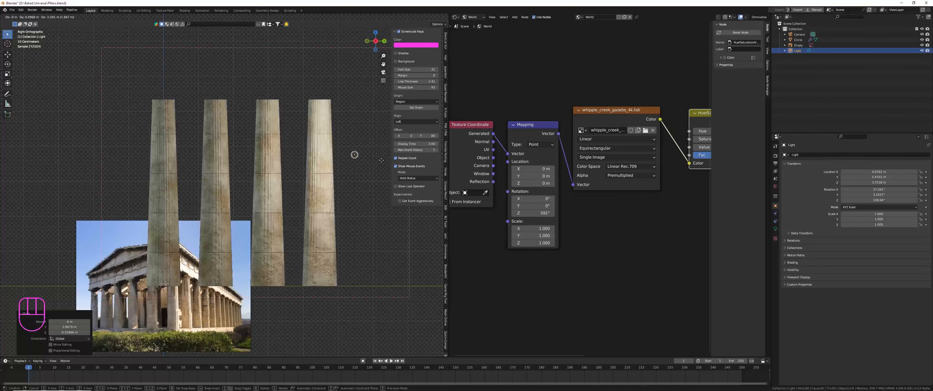
pyautogui.press('g')
pyautogui.click(306, 126)
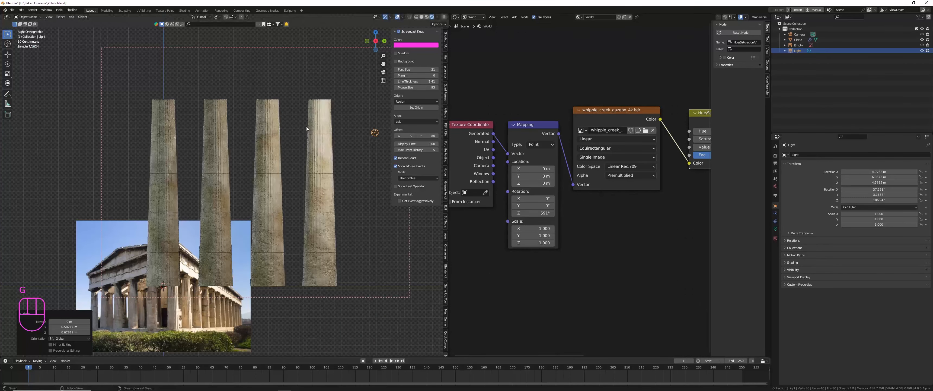